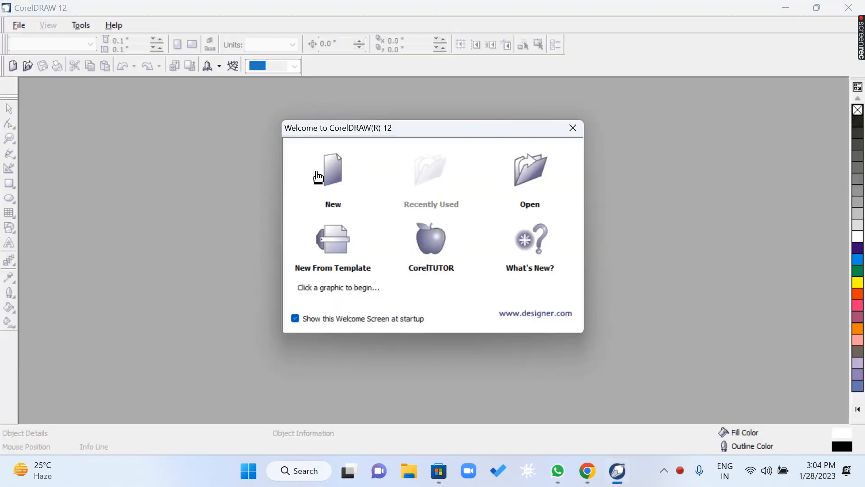
Create a page-frame rectangle that covers the whole 8.5 × 11 inch page.
left_click(328, 170)
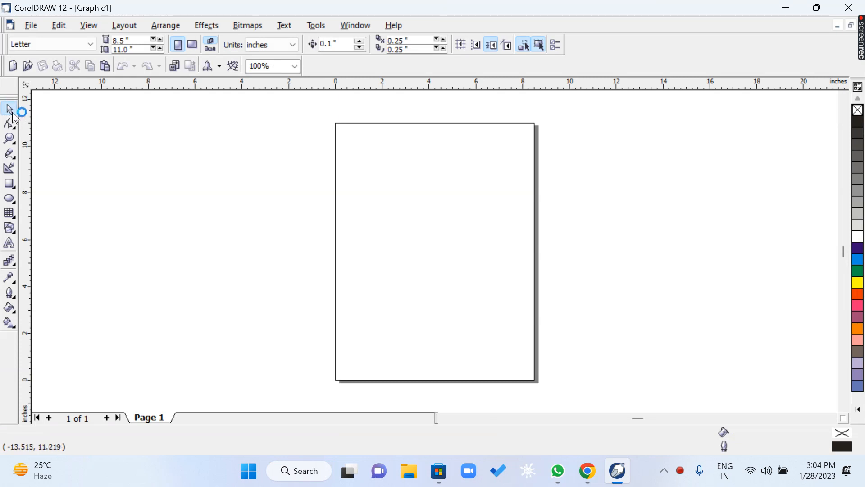
double_click(9, 184)
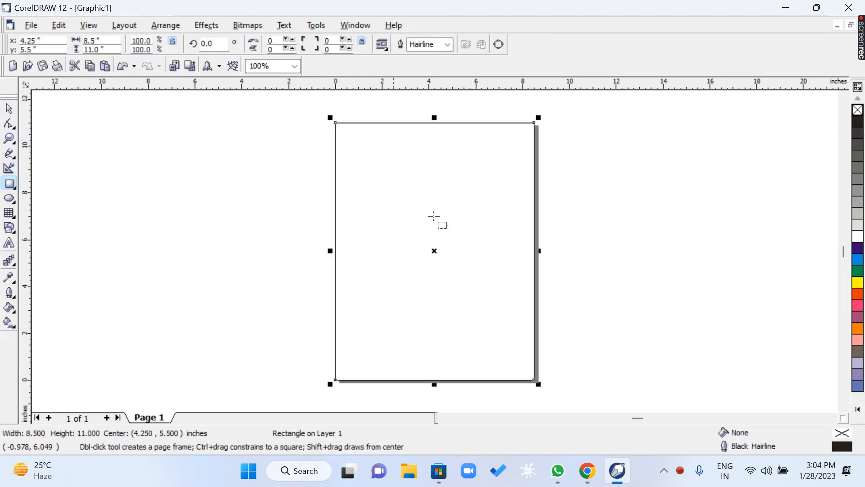
Try Brick Red and Ruby Red as the fill of the page-sized rectangle.
left_click(859, 411)
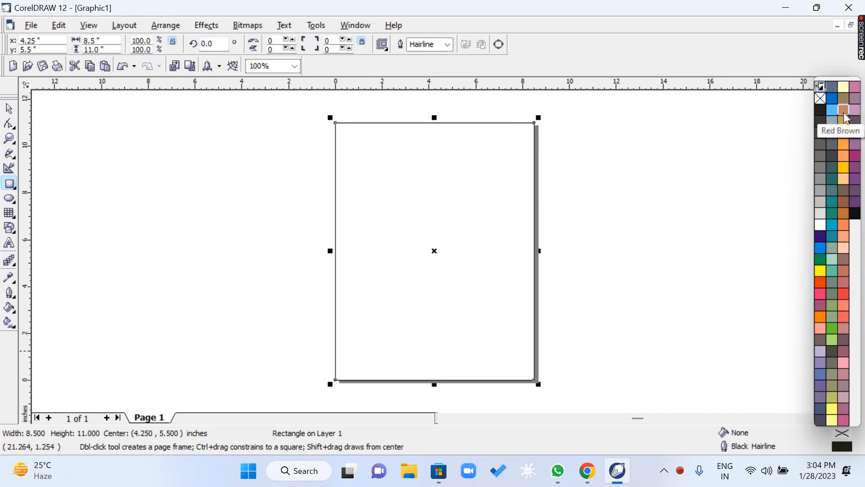
left_click(843, 213)
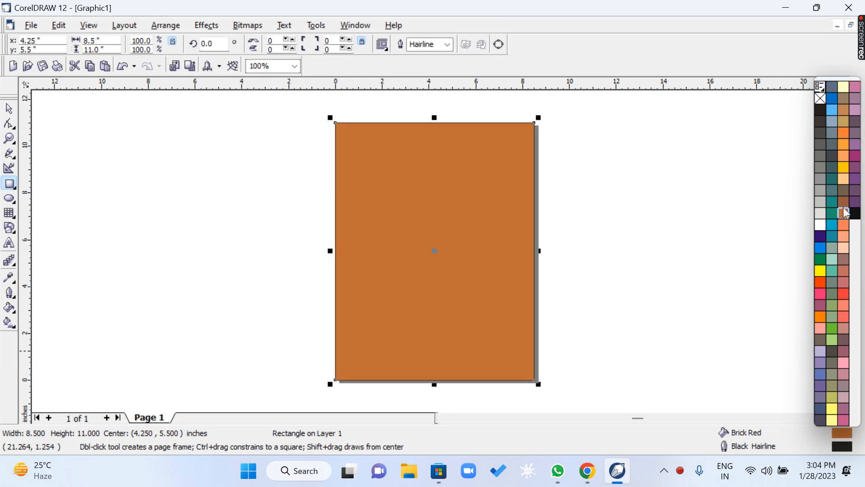
left_click(844, 202)
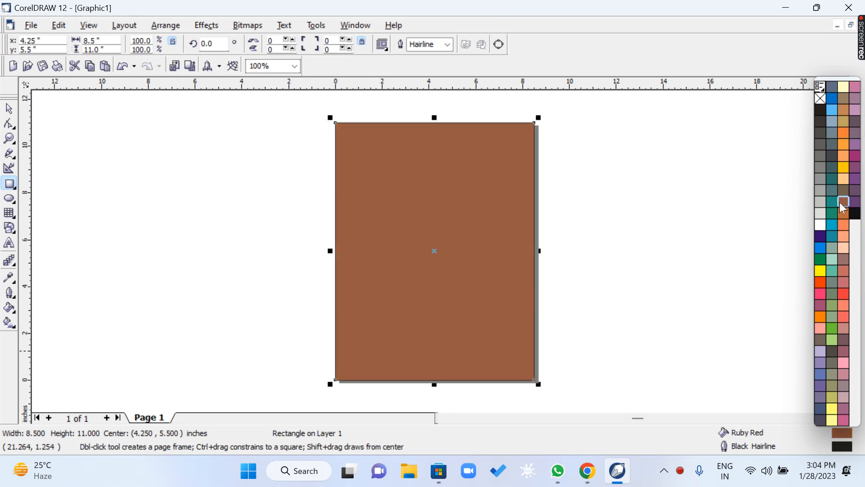
left_click(842, 213)
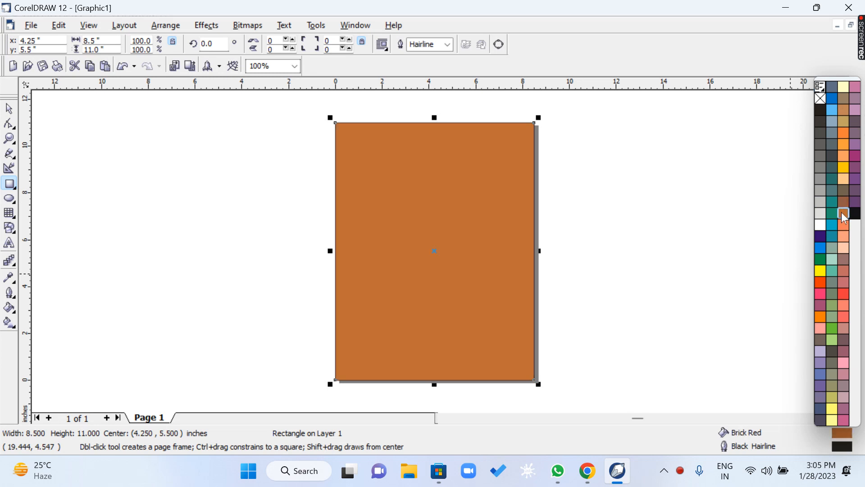
Fill the page-sized rectangle with the light yellow colour Chalk.
left_click(13, 109)
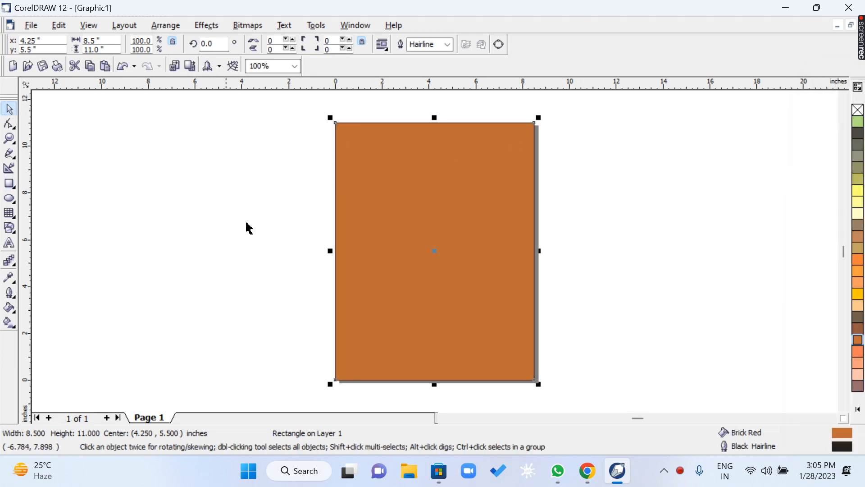
left_click(246, 223)
left_click(453, 197)
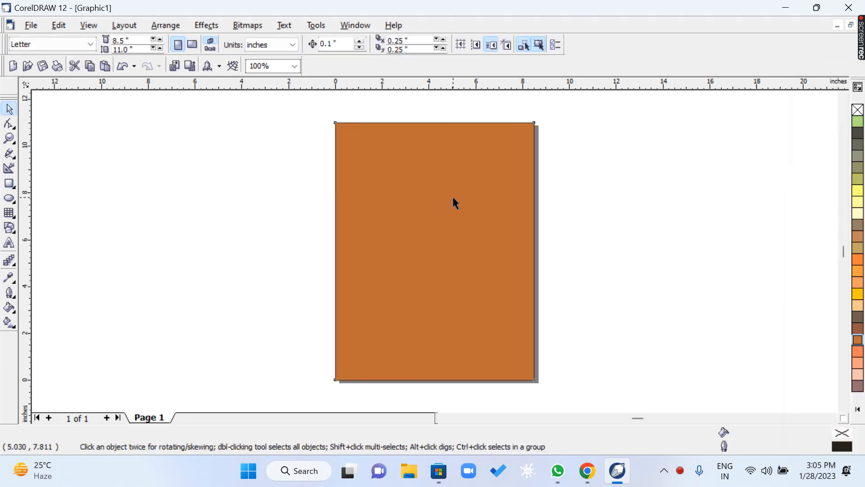
left_click(861, 214)
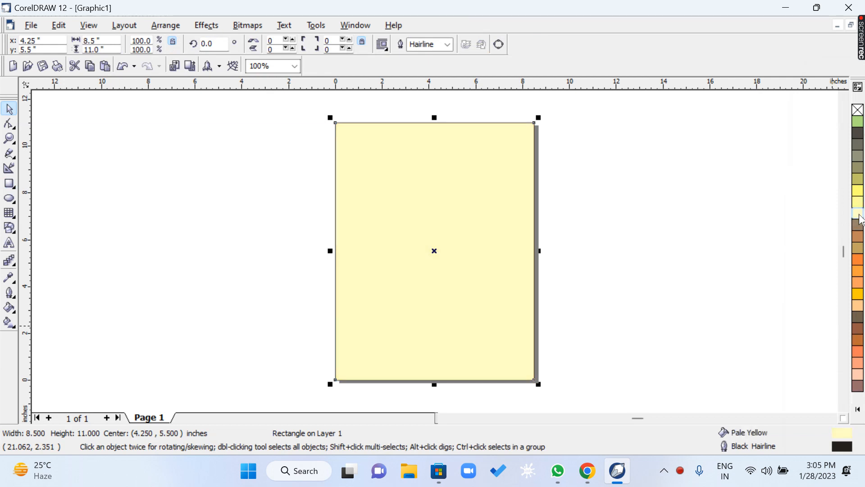
left_click(859, 193)
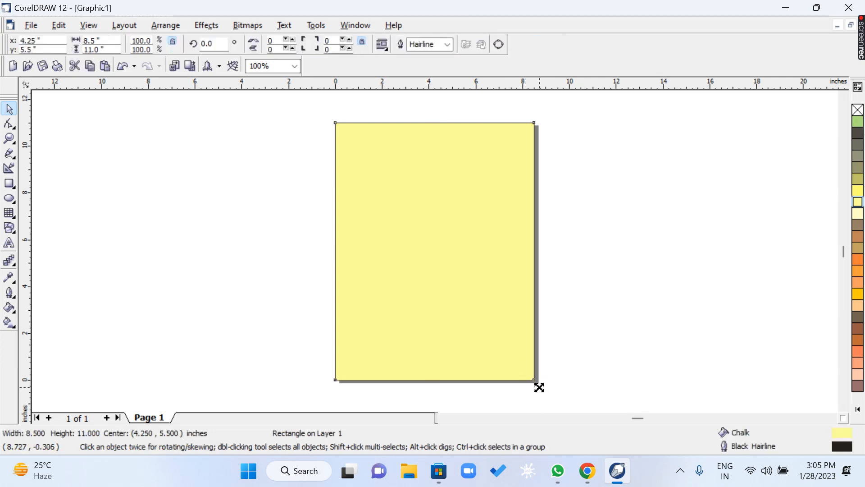
Make a smaller centred copy of the page rectangle, about 6.93 × 8.97 inches, and fill it with Ruby Red.
left_click_drag(539, 386, 522, 389)
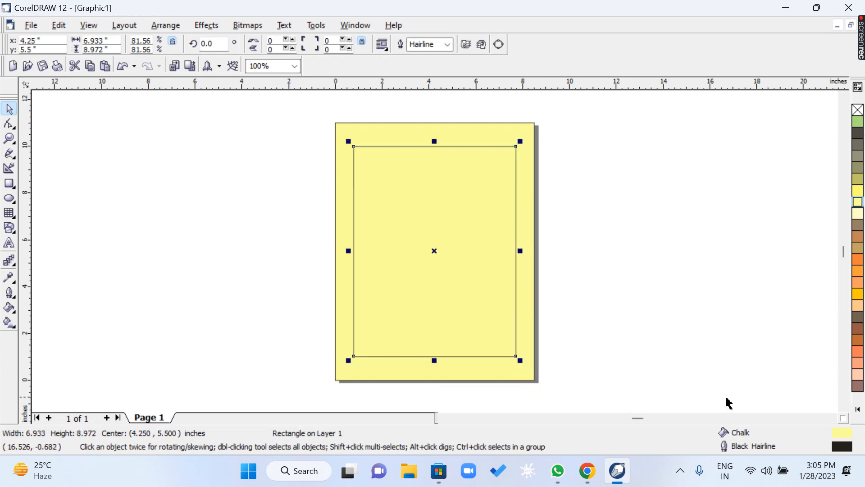
left_click(858, 410)
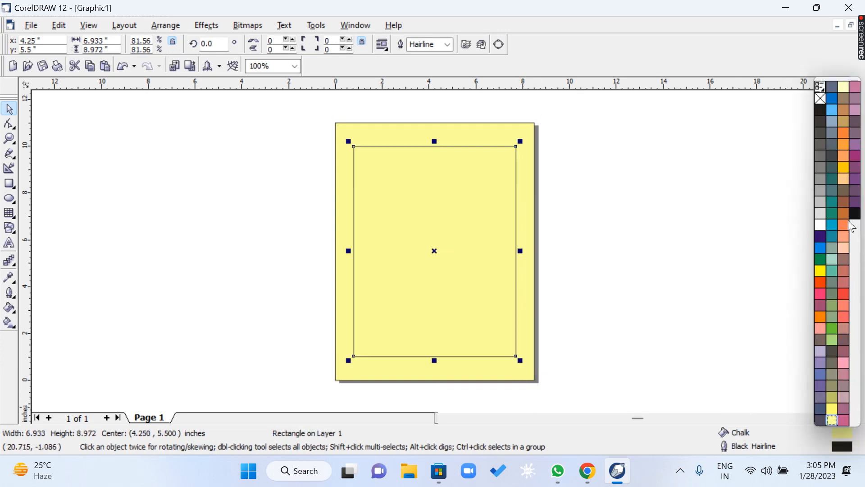
left_click(844, 202)
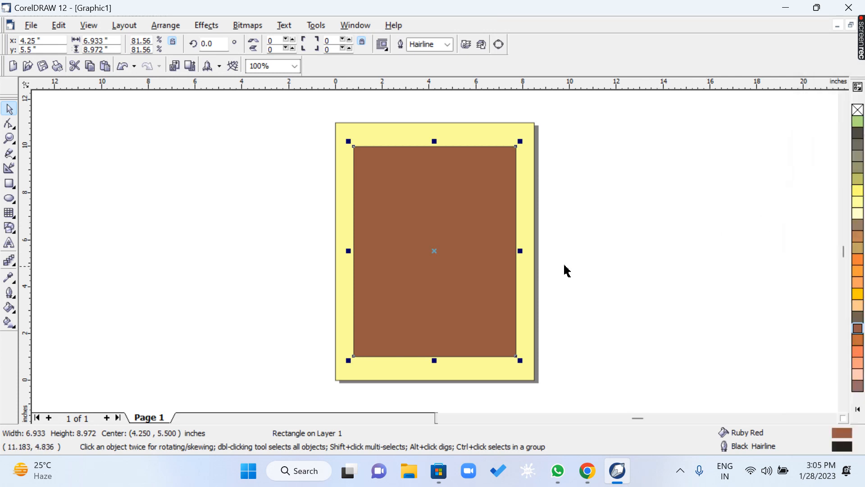
Draw a small circle about 0.17 inch across just outside the brown rectangle's upper left corner.
key("z")
left_click_drag(317, 129, 538, 206)
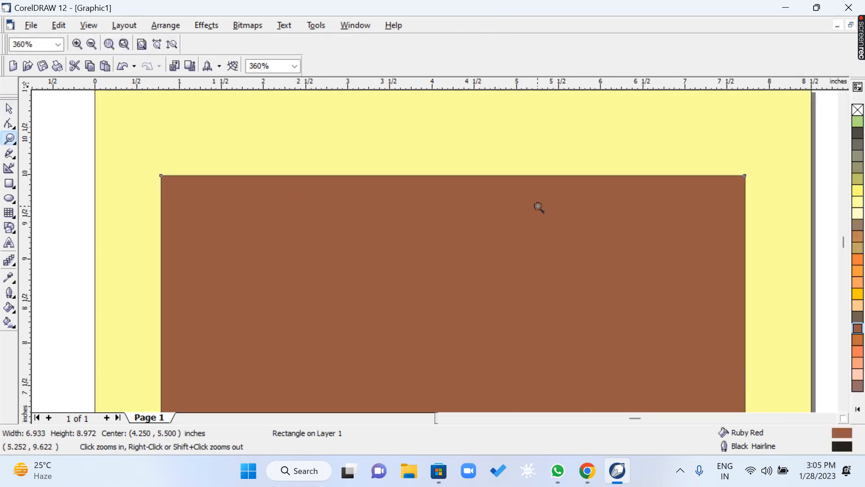
left_click(10, 200)
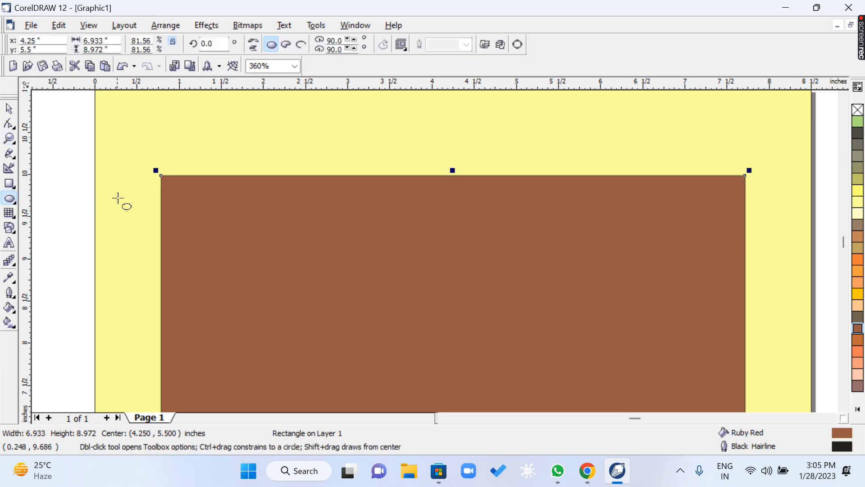
mouse_move(127, 176)
left_mouse_down()
mouse_move(145, 193)
mouse_move(136, 189)
left_mouse_up()
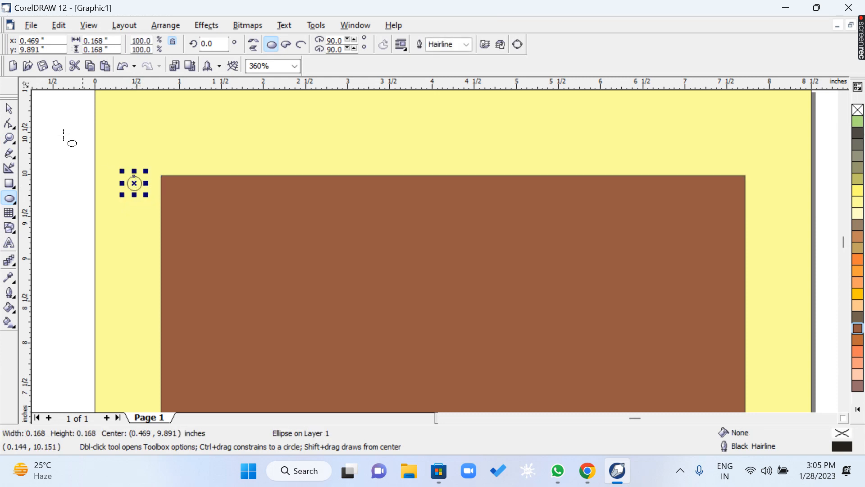
Copy the circle about 0.32 inch to its right and repeat the copy into a 25-circle row across the brown rectangle's upper edge.
left_click(11, 109)
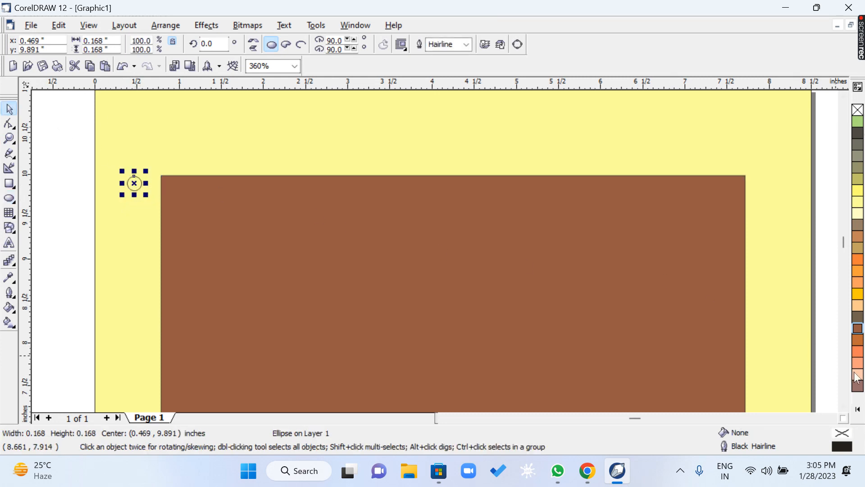
left_click_drag(134, 184, 155, 186)
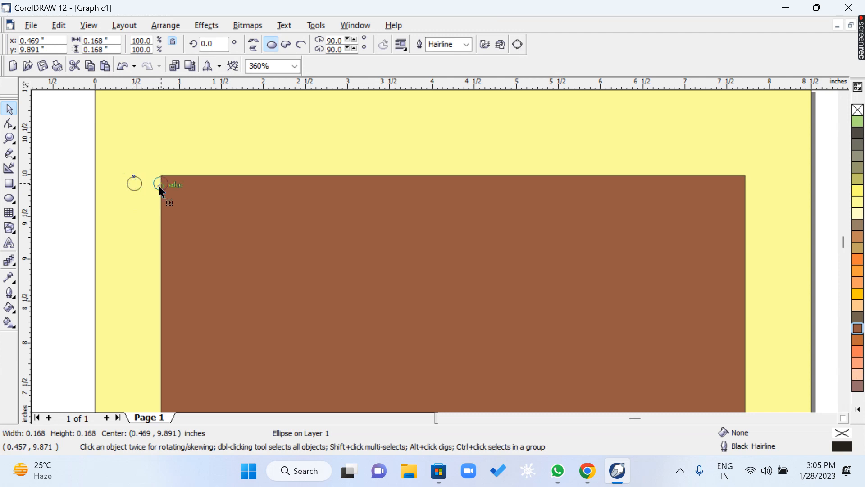
left_click_drag(159, 188, 160, 187)
key("ctrl+r")
key("ctrl+r")
key("ctrl+r")
key("ctrl+r")
key("ctrl+r")
key("ctrl+r")
key("ctrl+r")
key("ctrl+r")
key("ctrl+r")
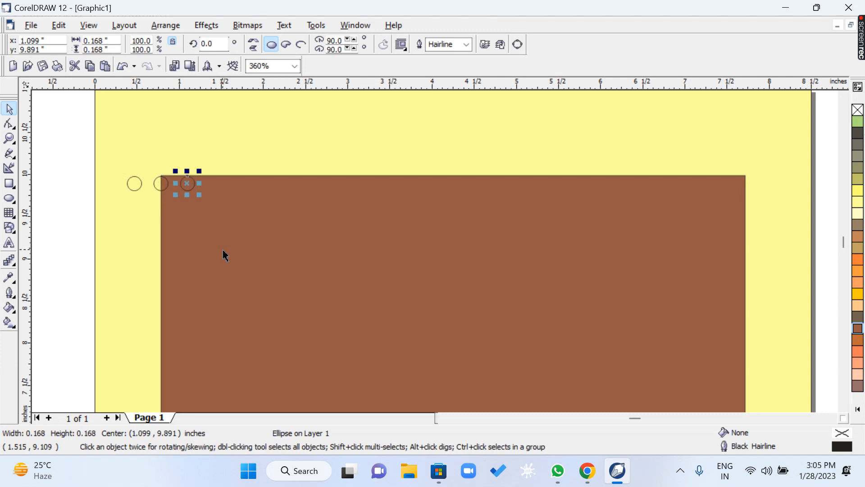
key("ctrl+r")
key("ctrl+r")
key("ctrl+r")
key("ctrl+r")
key("ctrl+r")
key("ctrl+r")
key("ctrl+r")
key("ctrl+r")
key("ctrl+r")
key("ctrl+r")
key("ctrl+r")
key("ctrl+r")
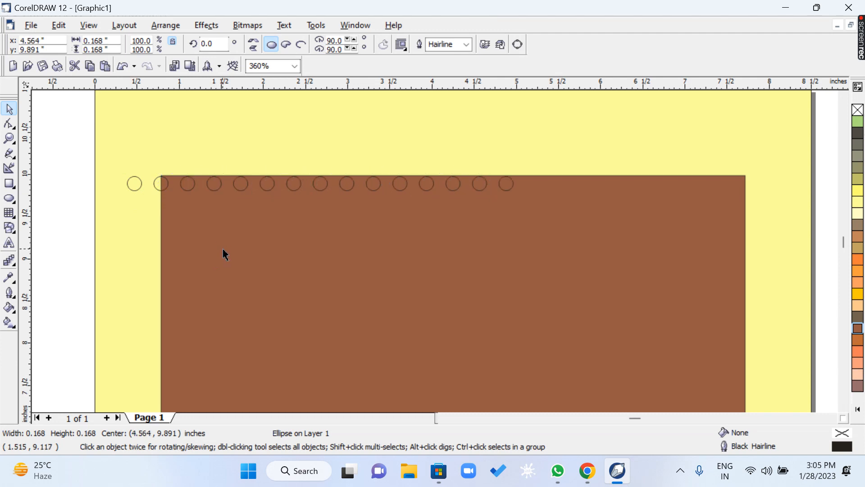
key("ctrl+r")
key("ctrl+r")
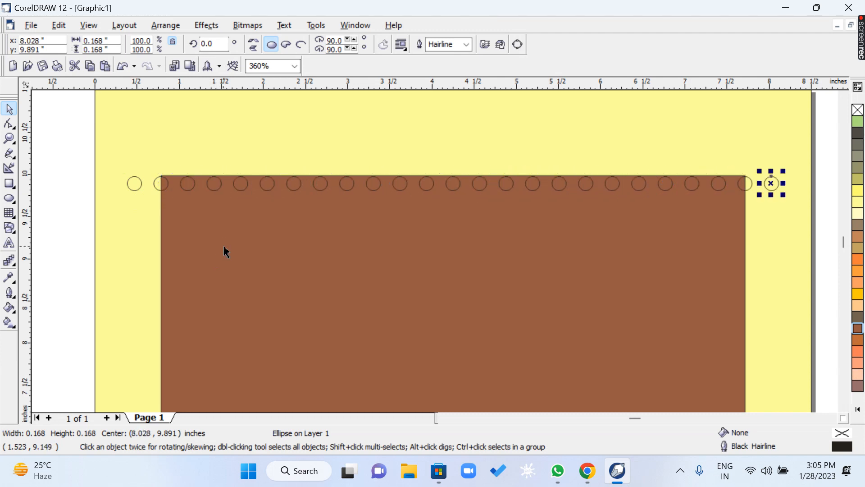
Turn off snapping to objects and place a copy of the circle row just below, staggered between the circles above.
left_click_drag(72, 139, 815, 231)
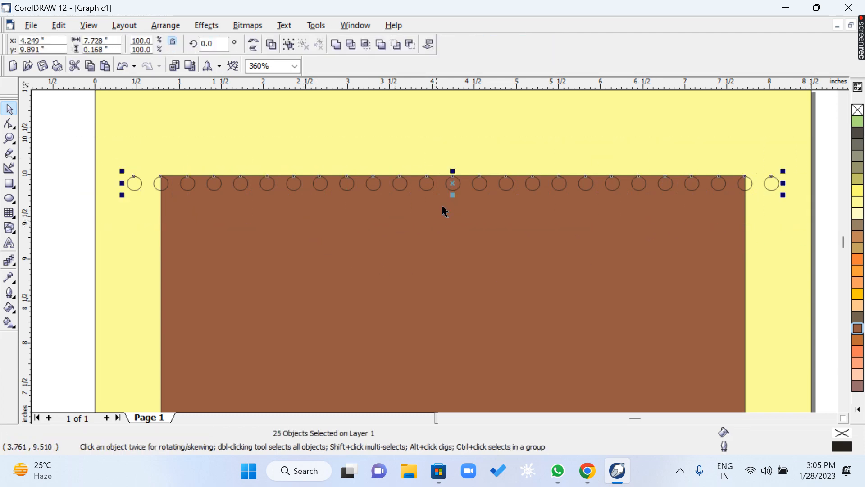
left_click(85, 26)
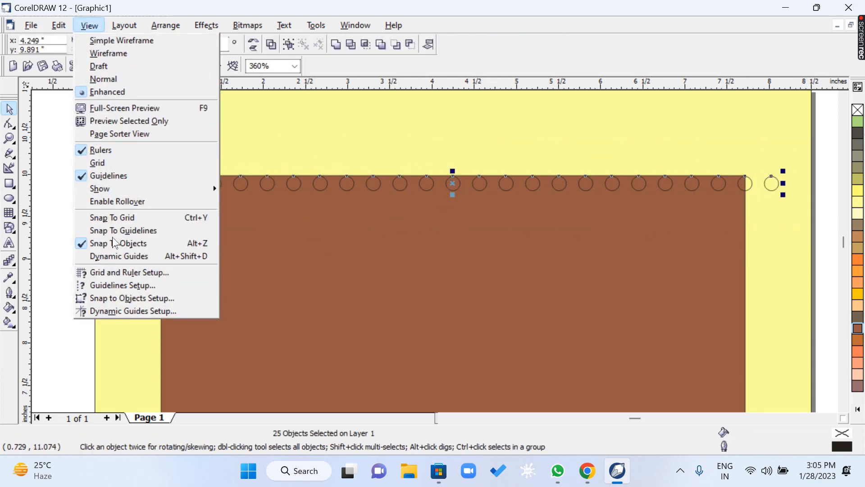
left_click(159, 247)
left_click_drag(453, 181, 469, 203)
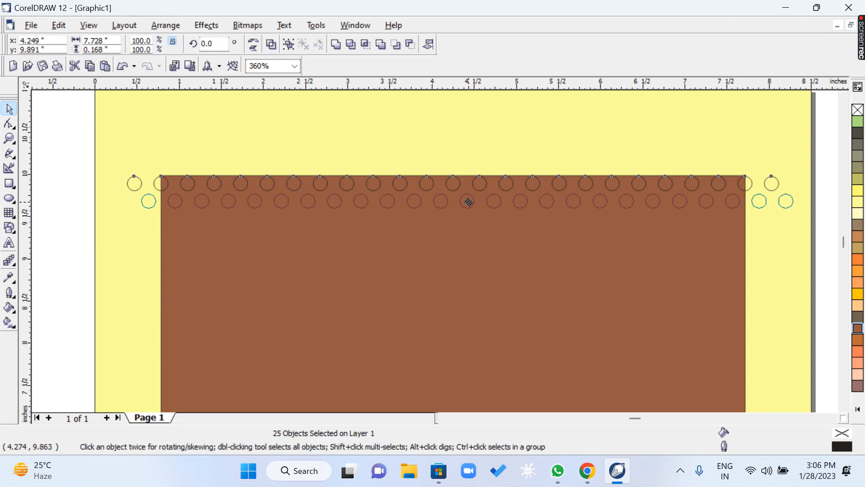
left_click_drag(467, 201, 468, 202)
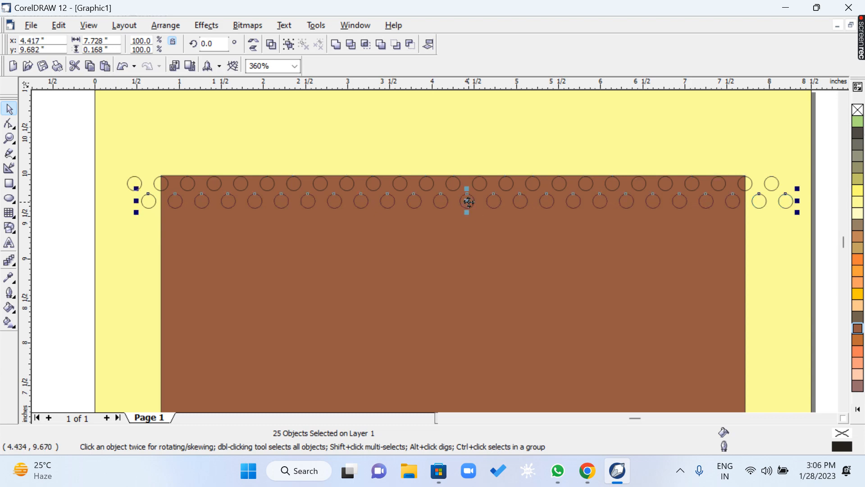
Copy both staggered circle rows about 0.44 inch below and repeat the copy down the upper part of the brown rectangle.
left_click_drag(67, 138, 810, 262)
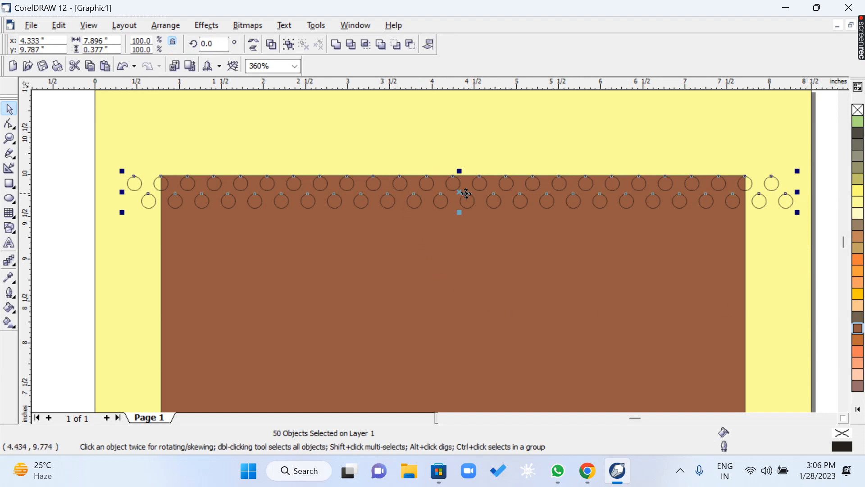
left_click_drag(463, 194, 466, 229)
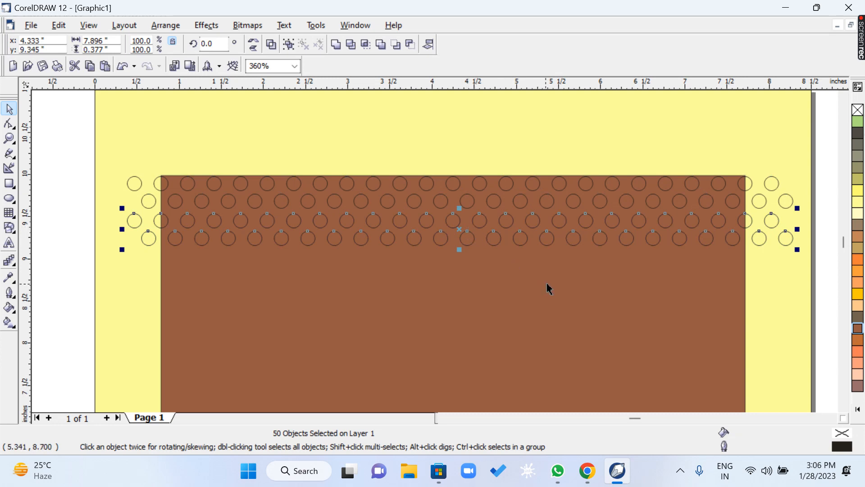
key("ctrl+r")
key("ctrl+r")
key("ctrl+r")
key("ctrl+r")
key("ctrl+r")
key("ctrl+r")
Keep repeating the double-row copy until the circles reach the bottom edge of the page.
scroll(548, 277, "down", 1)
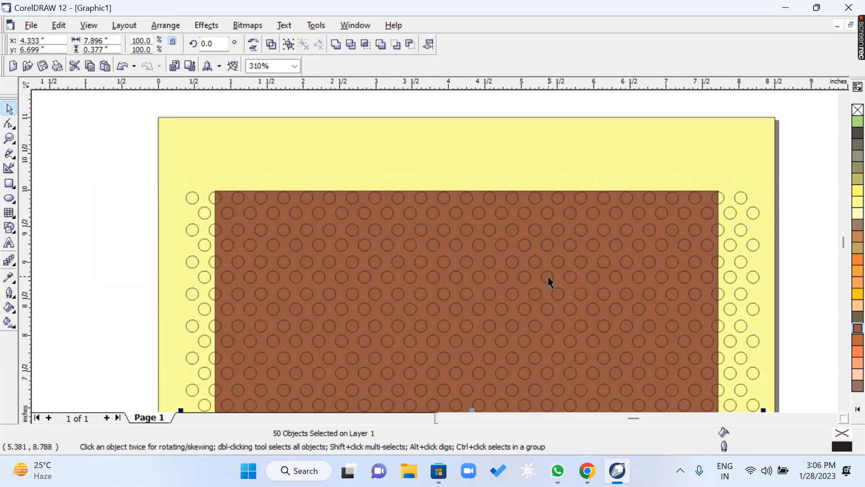
scroll(549, 278, "down", 5)
scroll(551, 282, "down", 2)
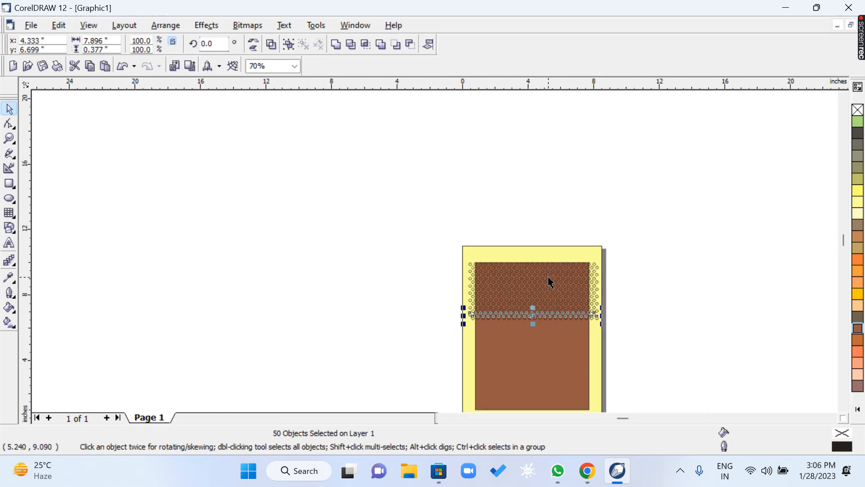
key("ctrl+r")
key("ctrl+r")
key("ctrl+r")
key("ctrl+r")
key("ctrl+r")
key("ctrl+r")
key("ctrl+r")
key("ctrl+r")
key("ctrl+r")
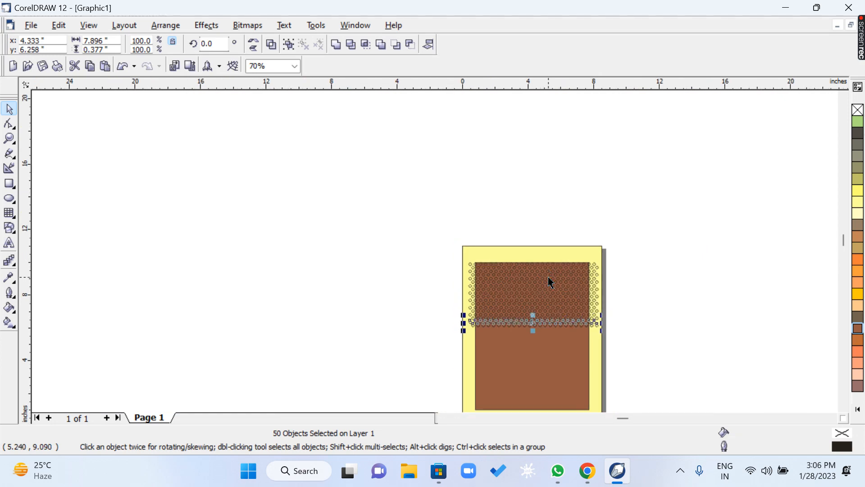
key("ctrl+r")
key("ctrl+r")
key("ctrl+r")
key("ctrl+r")
key("ctrl+r")
key("ctrl+r")
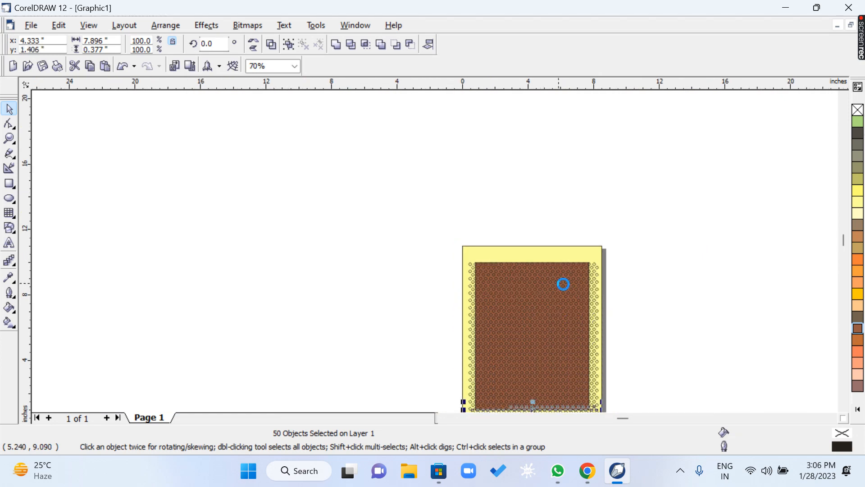
left_click(843, 407)
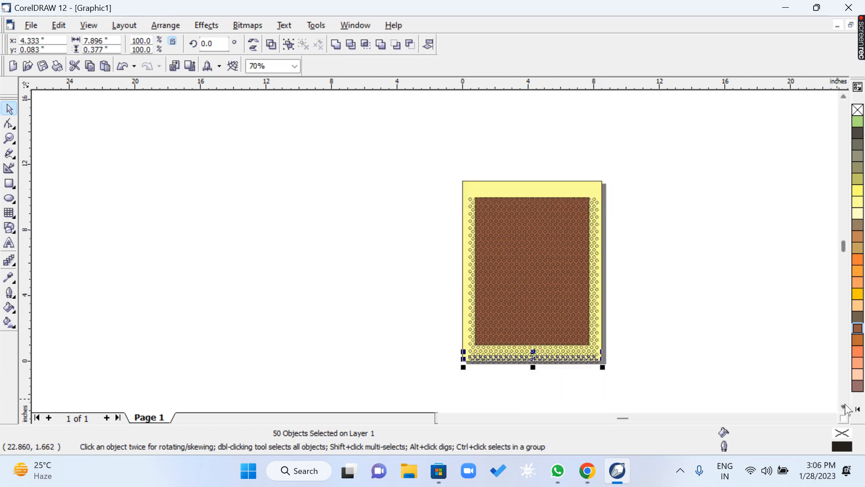
Place a single 0.168 inch pattern circle in the empty area beside the page, near the height of the upper rows.
key("z")
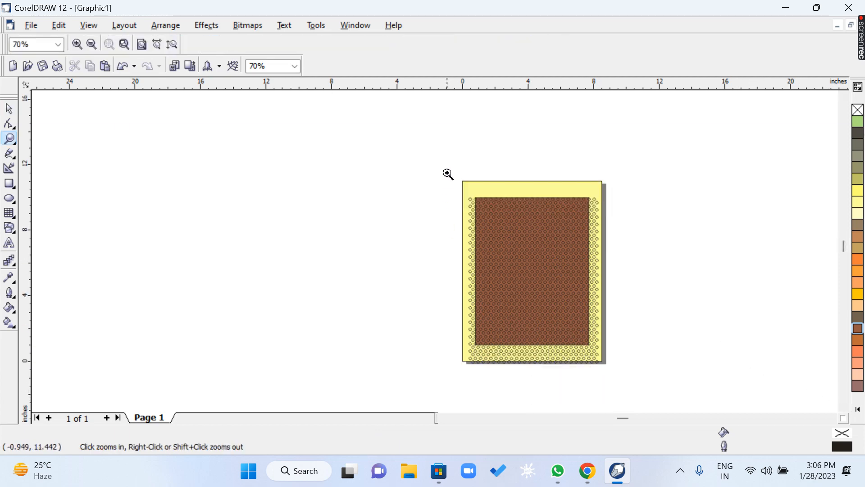
left_click_drag(449, 174, 722, 380)
key("space")
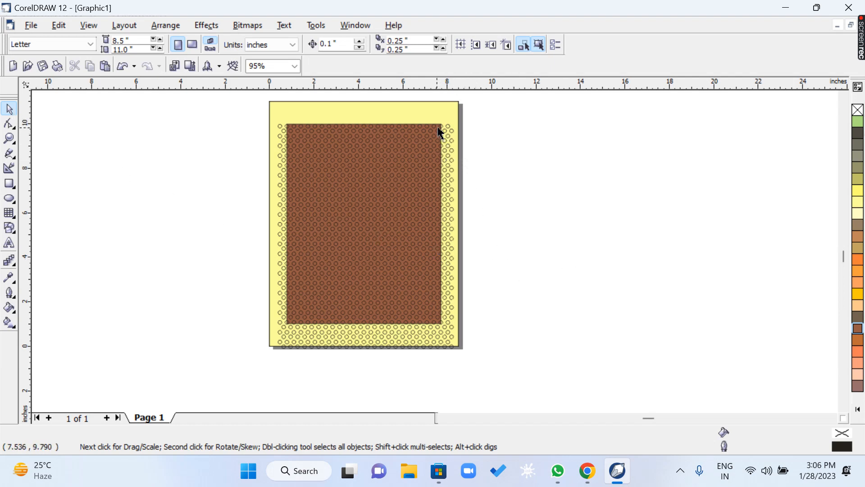
left_click(575, 150)
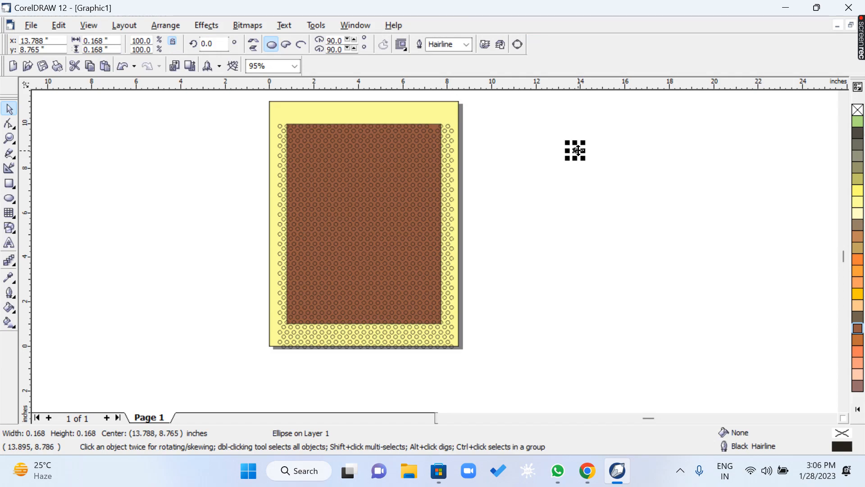
Undo the placement of the single circle beside the page and move the brown rectangle off the page to its right side.
key("ctrl+z")
left_click(560, 144)
key("F2")
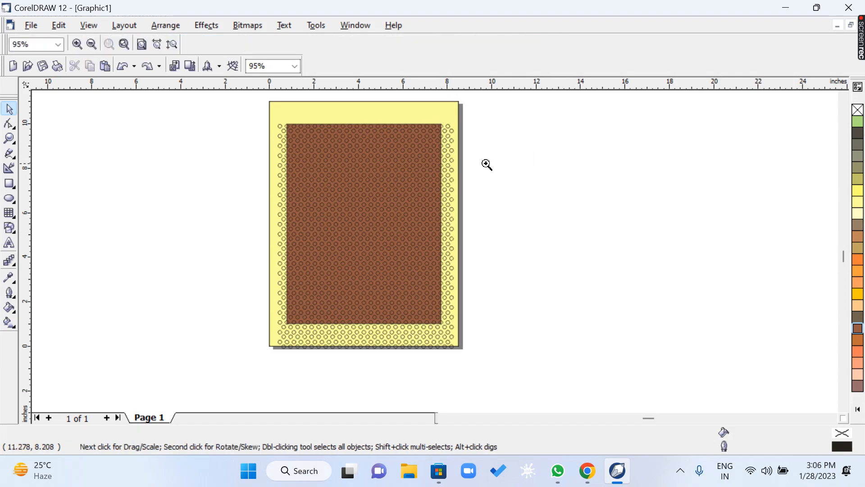
left_click_drag(245, 110, 526, 176)
key("space")
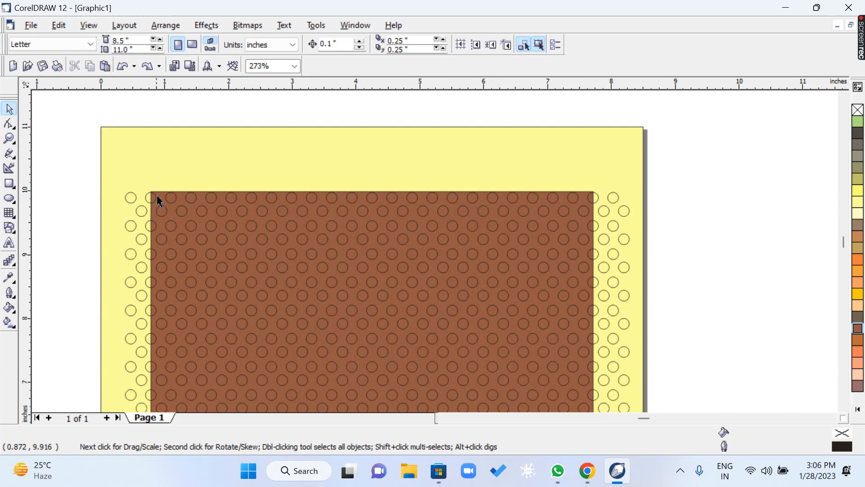
left_click_drag(160, 199, 651, 158)
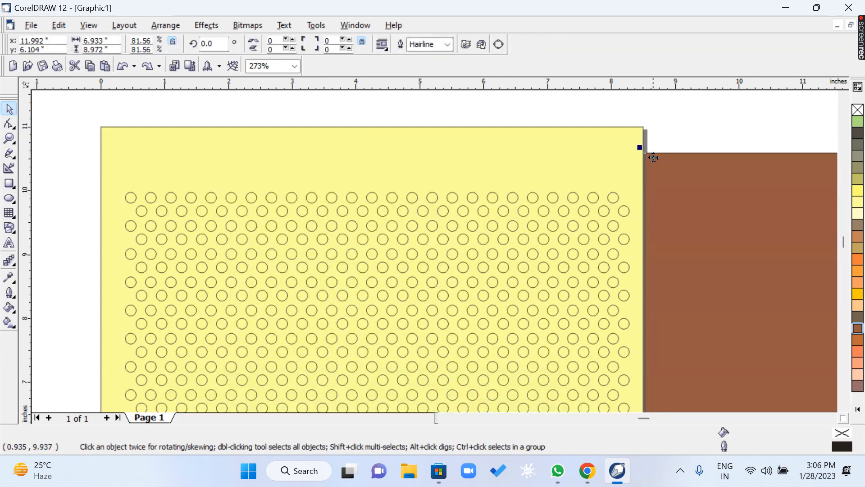
Place a 0.168 inch test circle on the brown rectangle near its upper corner and fill it with Crimson.
left_click(674, 200)
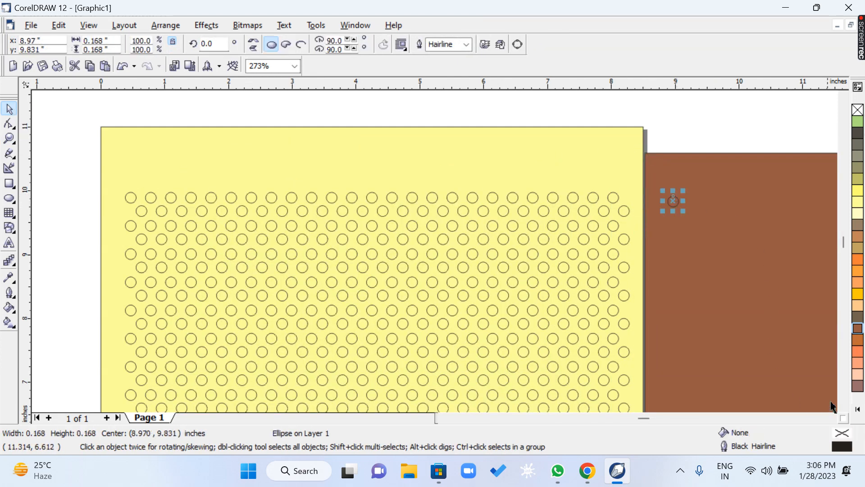
left_click(858, 386)
left_click(740, 149)
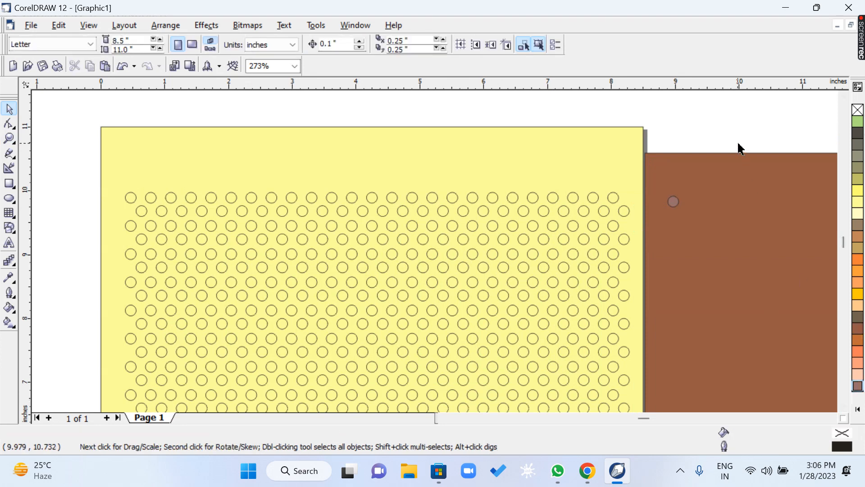
Try further palette fills on the test circle, including Red Brown and Brown.
left_click(672, 201)
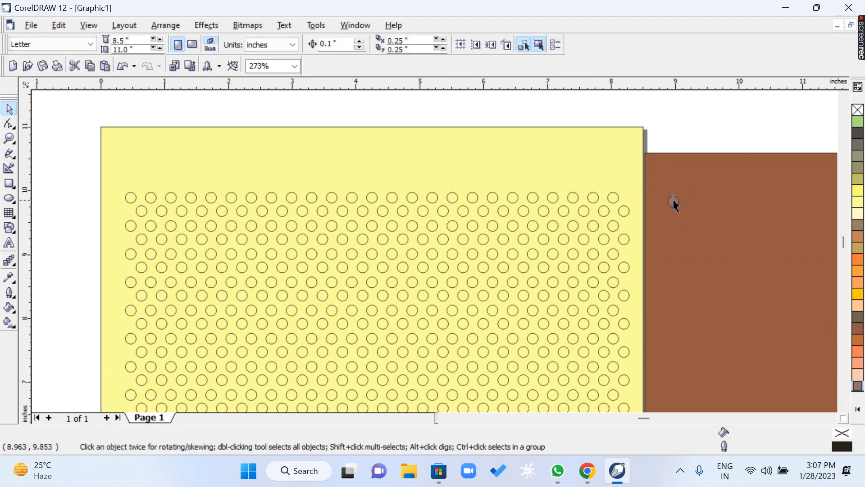
left_click(858, 408)
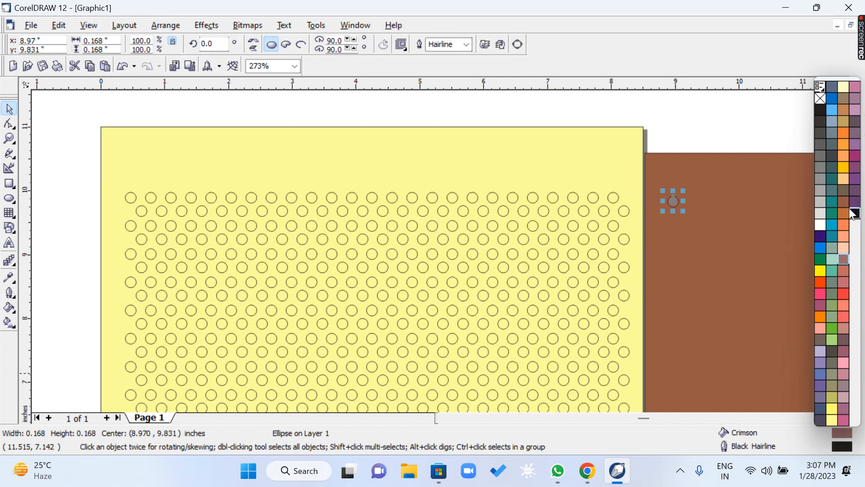
left_click(843, 201)
left_click(843, 214)
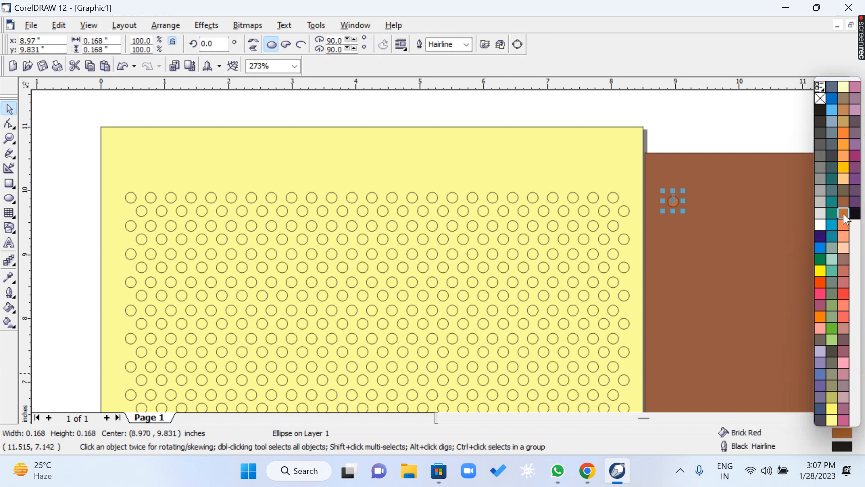
left_click(842, 110)
left_click(842, 100)
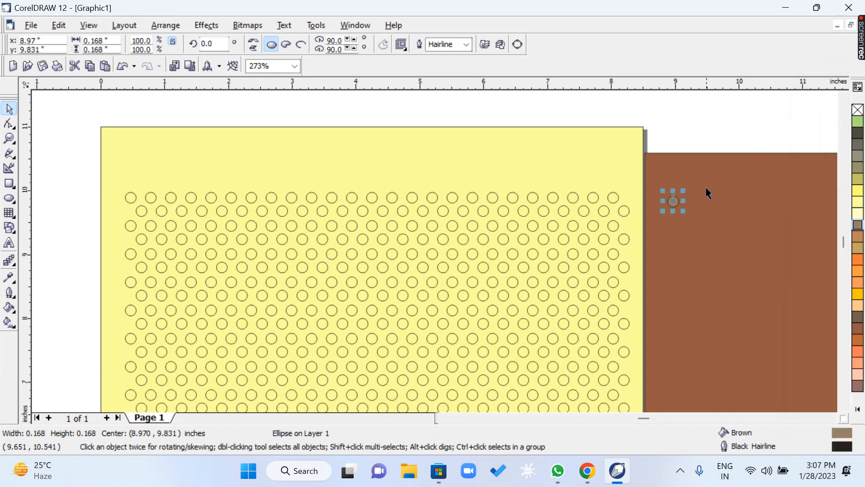
left_click(712, 131)
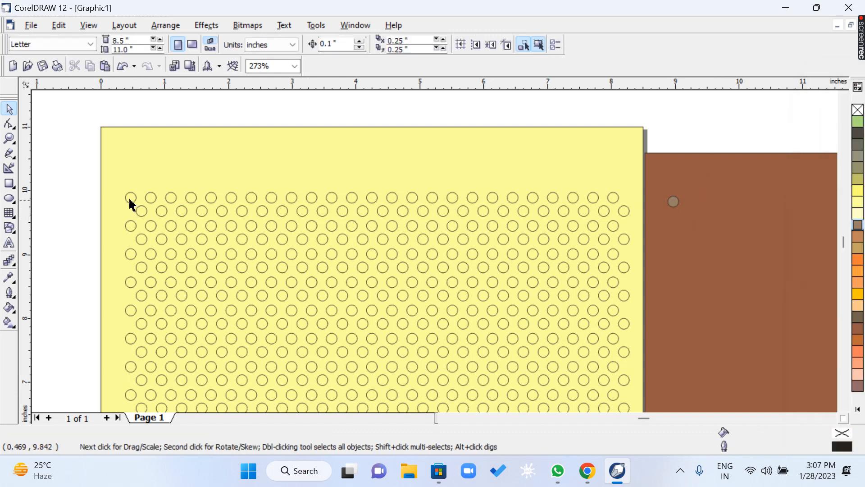
Test two dark grey shades on the top three circle rows and fill the entire circle pattern with the lighter one.
left_click_drag(70, 173, 642, 239)
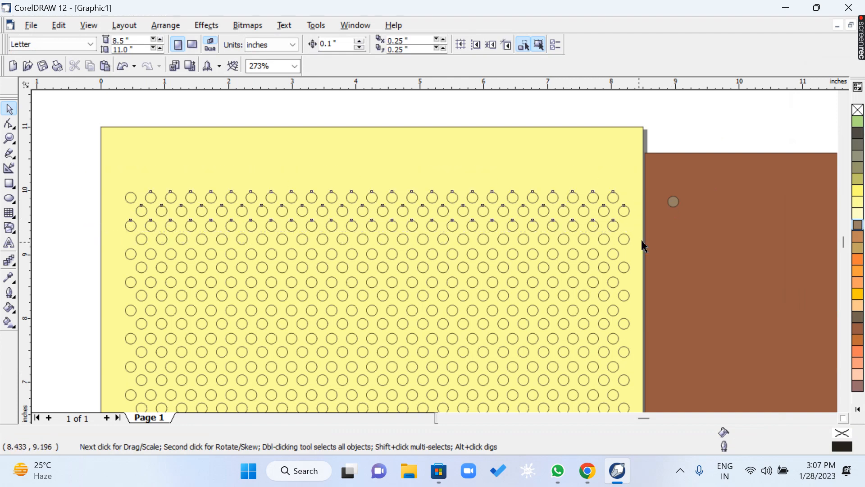
left_click(857, 135)
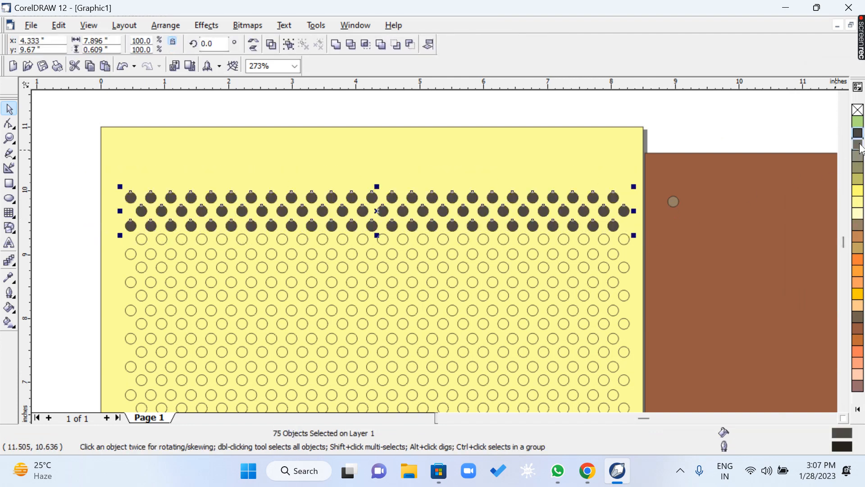
left_click(858, 145)
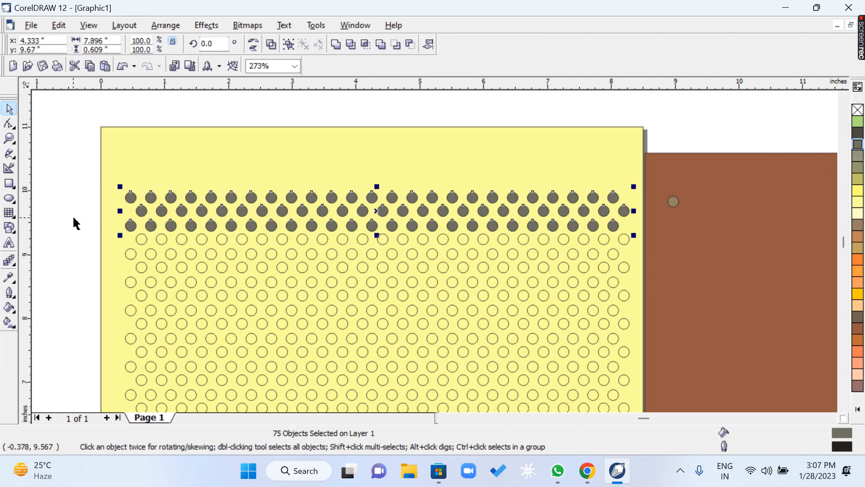
left_click_drag(89, 179, 663, 425)
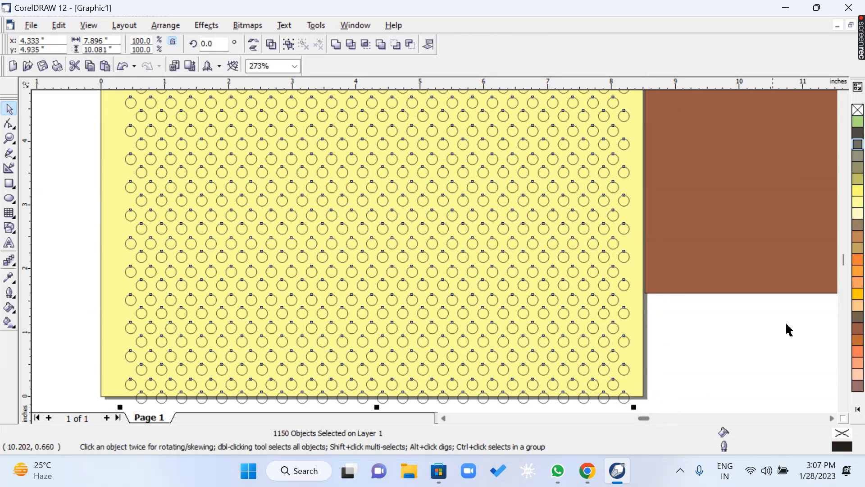
left_click(857, 146)
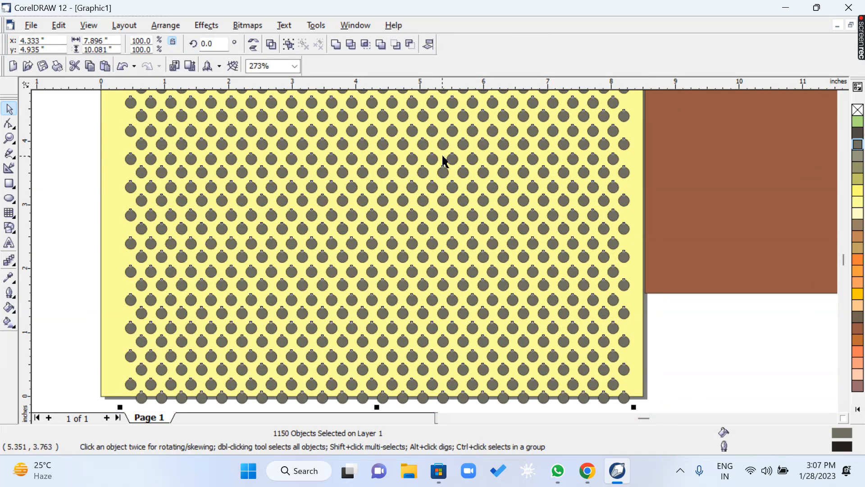
Move the brown rectangle farther from the page into the empty area and delete the test circle.
left_click(9, 138)
right_click(351, 231)
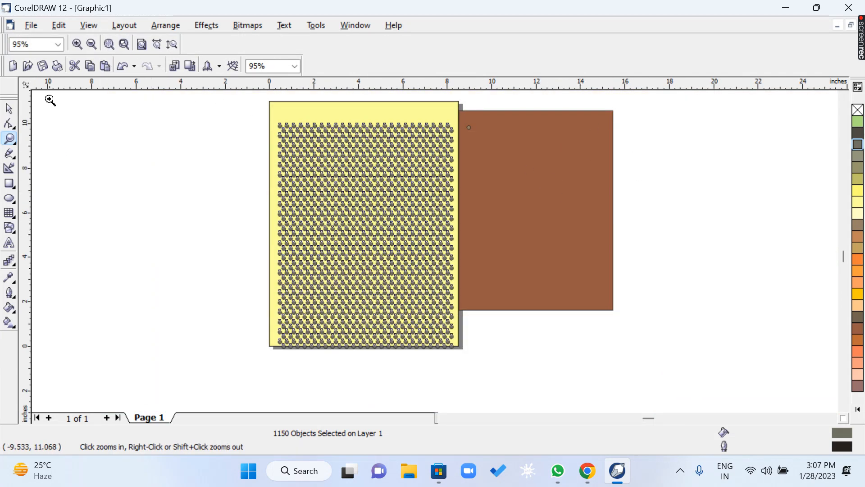
left_click(9, 109)
left_click_drag(551, 168, 643, 177)
left_click_drag(491, 106, 469, 158)
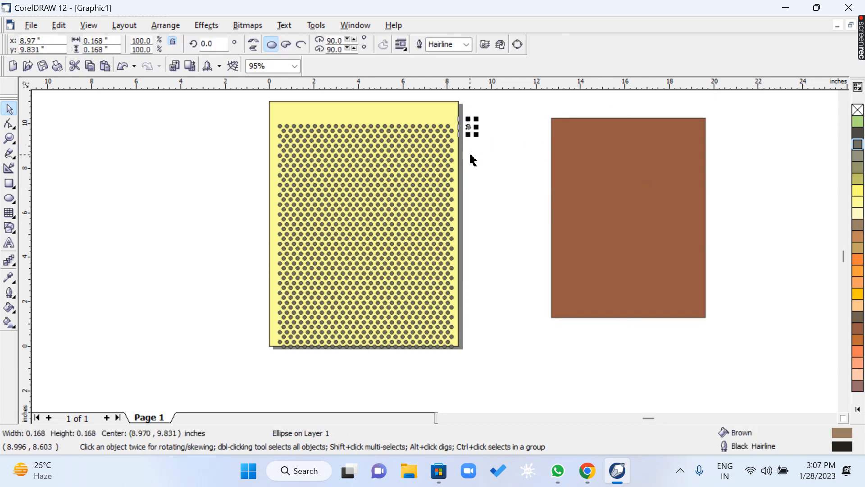
left_click(469, 158)
PowerClip the whole circle pattern inside the brown rectangle and center the rectangle on the page.
left_click_drag(244, 113, 478, 361)
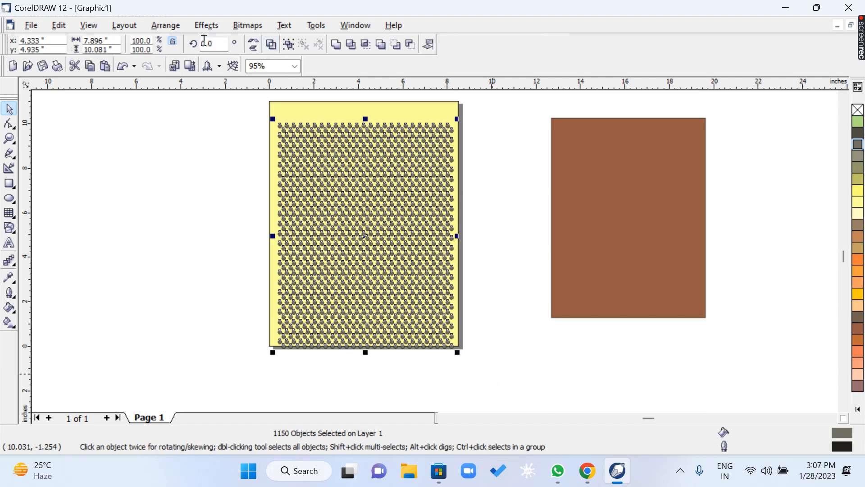
left_click(207, 25)
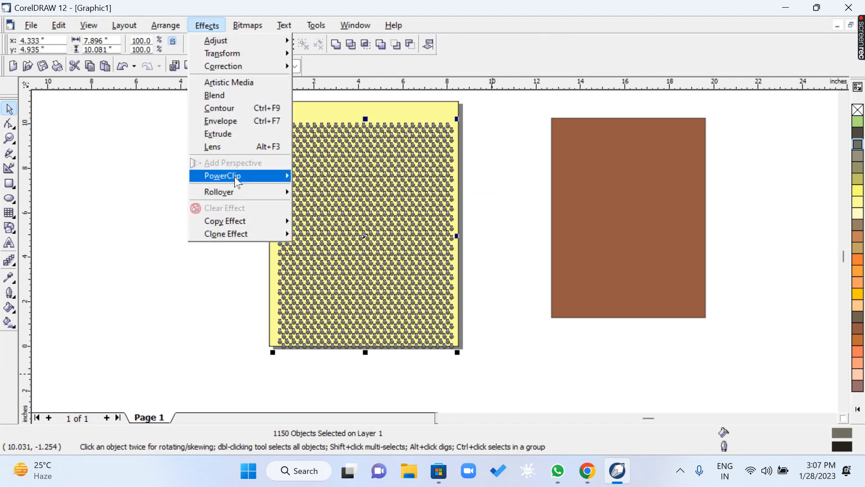
mouse_move(237, 181)
left_click(347, 177)
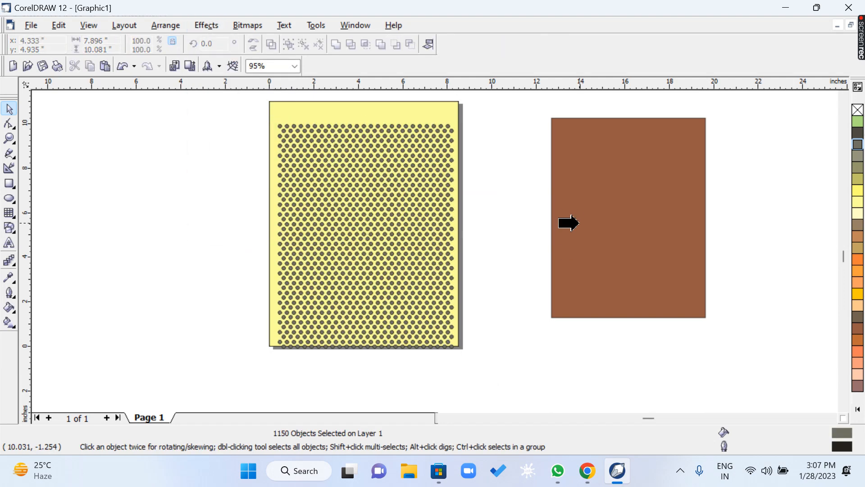
left_click(578, 193)
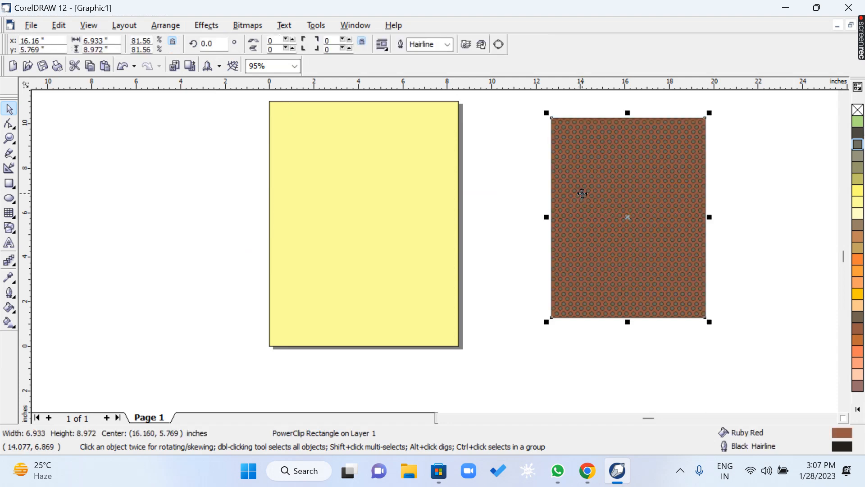
key("p")
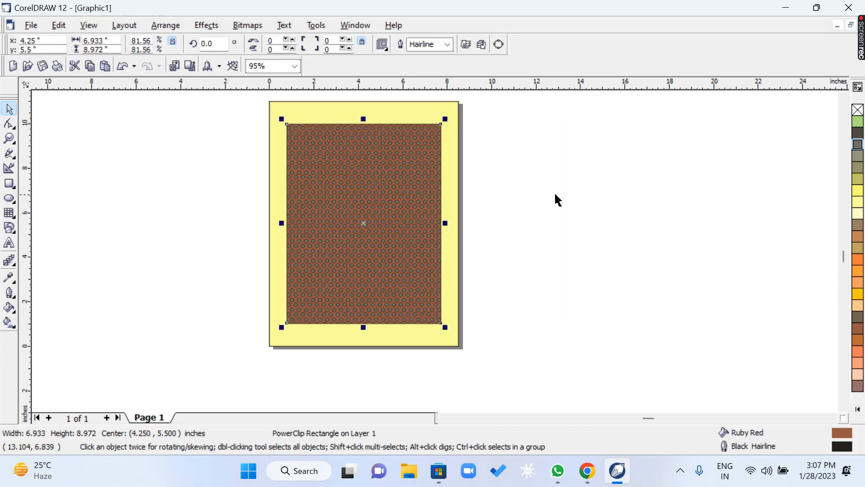
Try an outline width of None on the patterned rectangle, and undo back to the state before the PowerClip.
key("z")
left_click_drag(257, 117, 487, 205)
key("space")
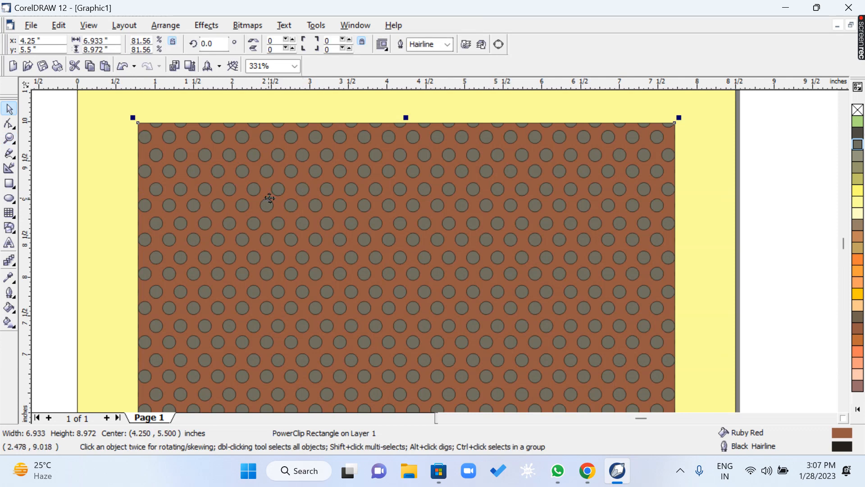
key("F12")
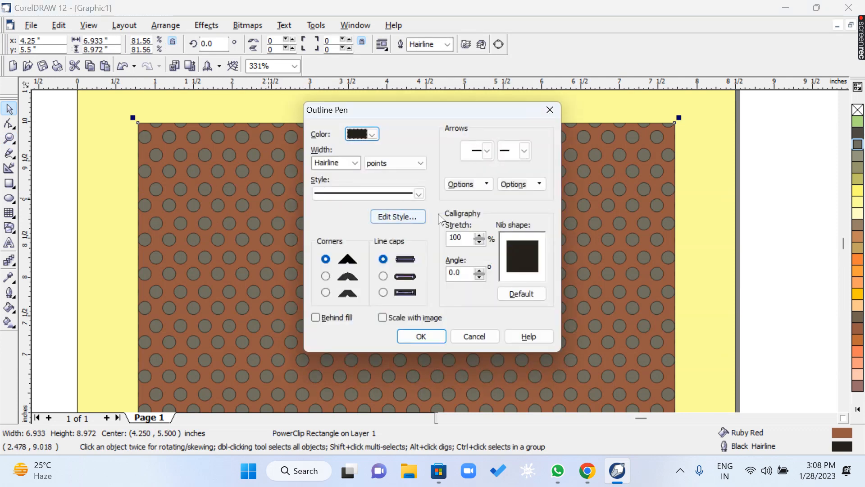
left_click(355, 163)
left_click(331, 172)
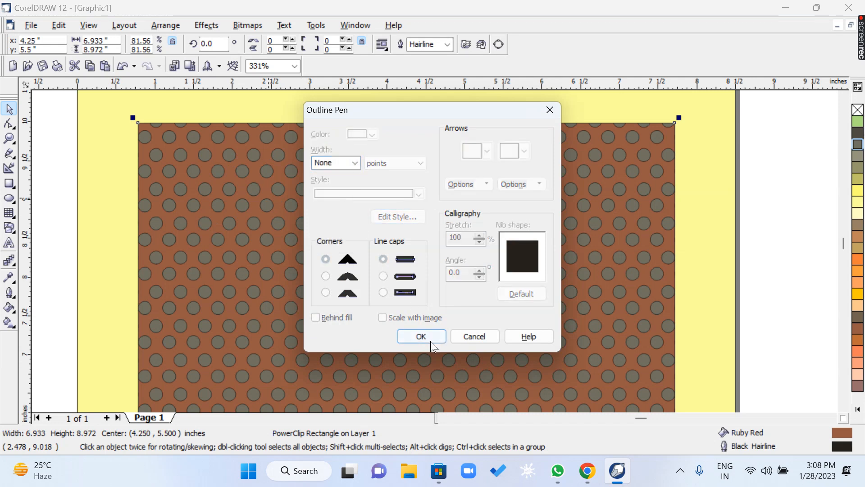
left_click(423, 335)
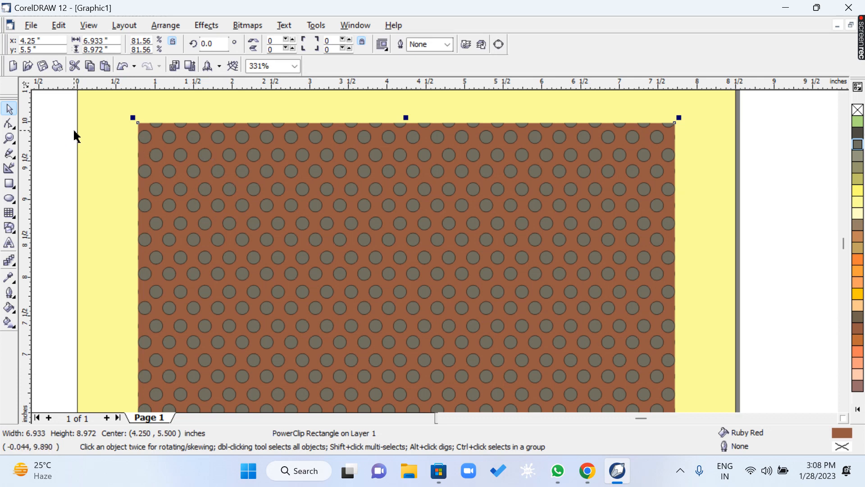
key("ctrl+z")
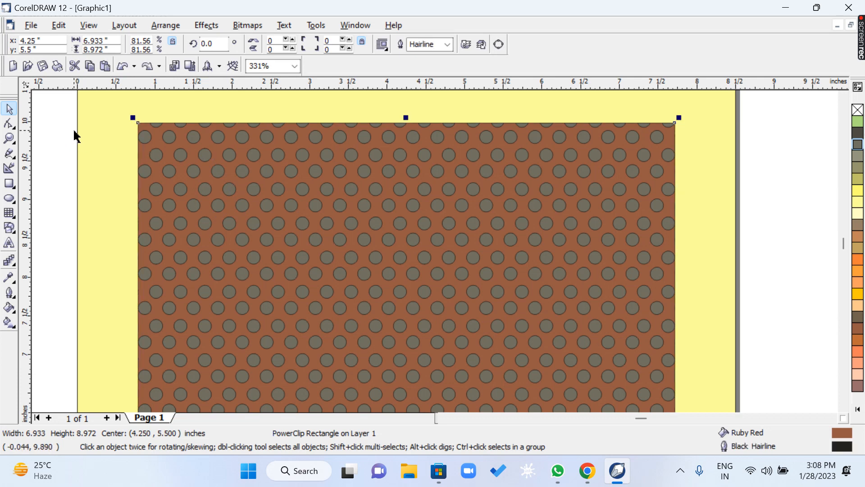
key("ctrl+z")
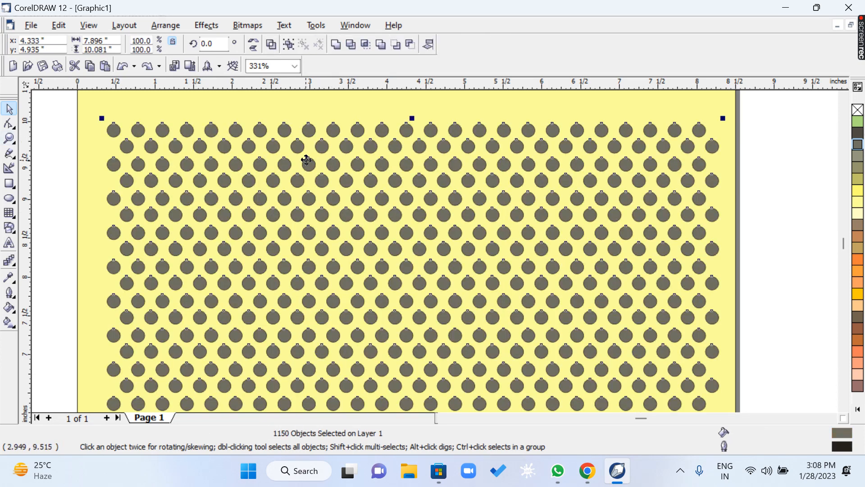
Set the outline width of all the pattern circles to None.
key("F12")
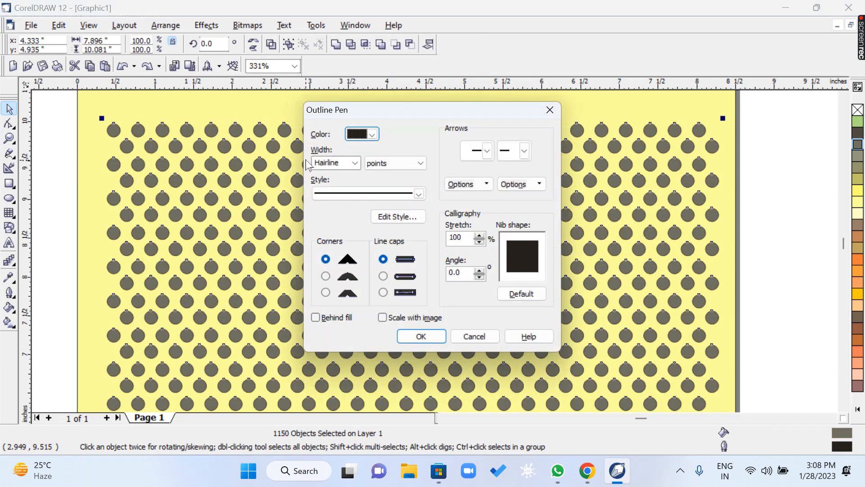
left_click(356, 162)
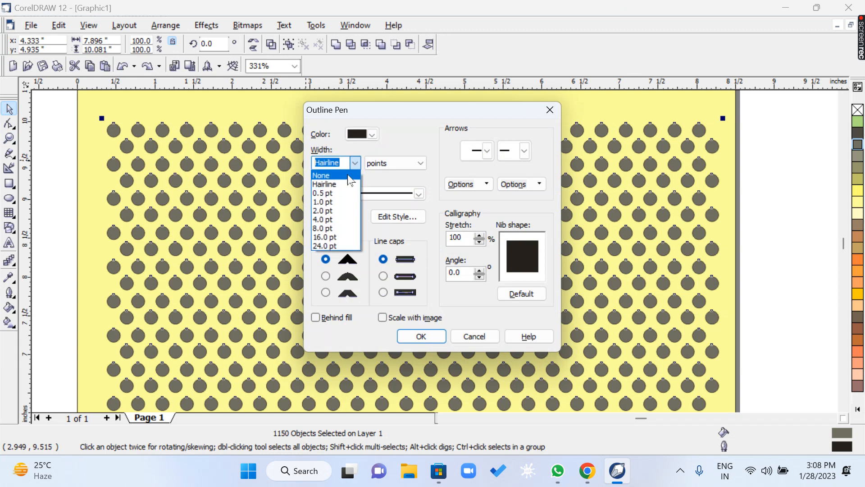
left_click(351, 176)
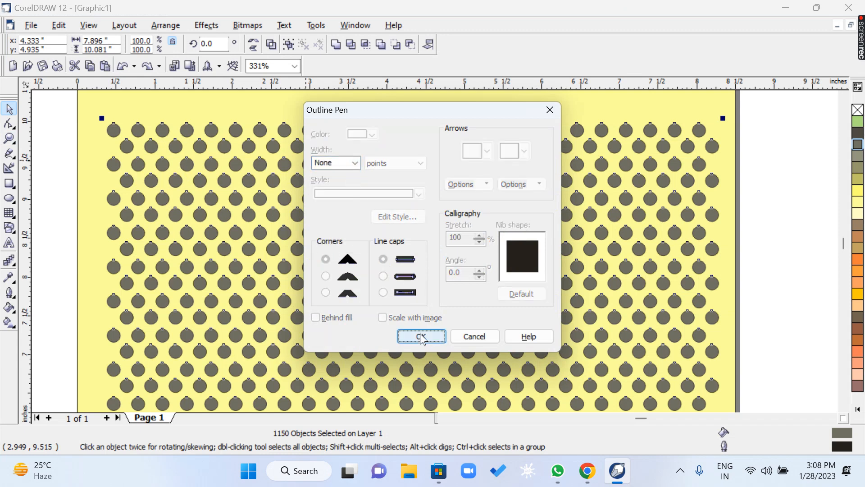
left_click(421, 336)
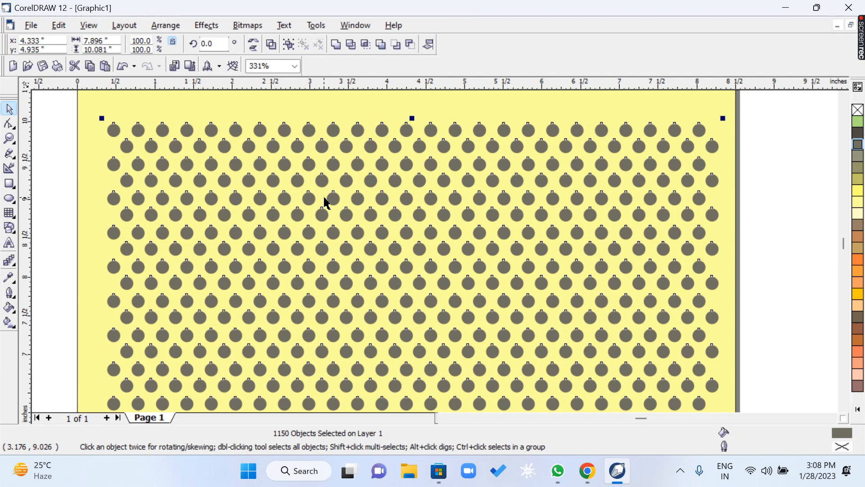
PowerClip the outline-free circle pattern inside the brown rectangle beside the page.
key("F3")
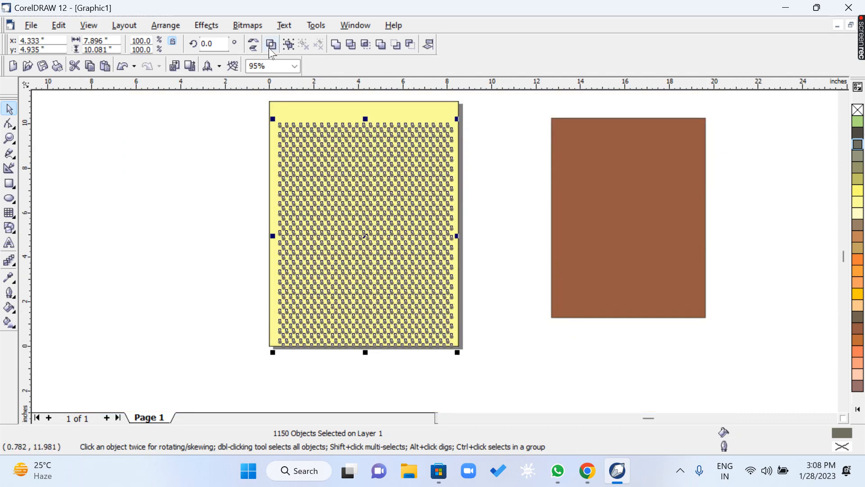
left_click(215, 28)
mouse_move(215, 180)
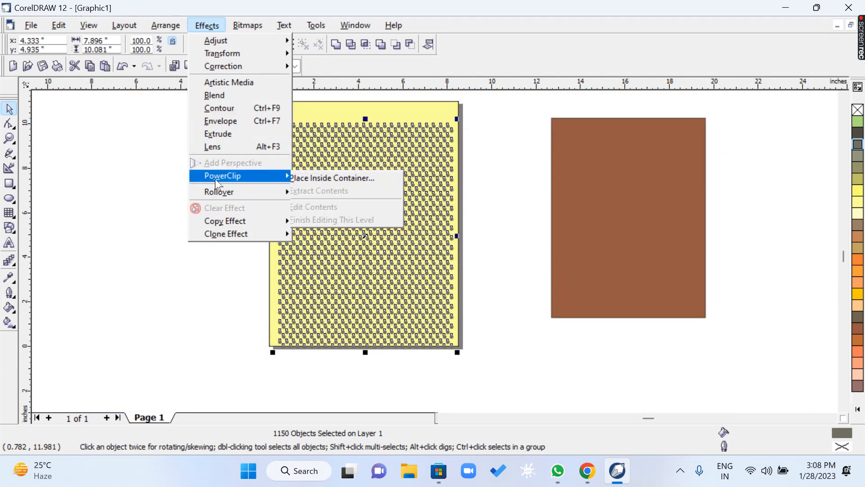
left_click(329, 179)
left_click(604, 192)
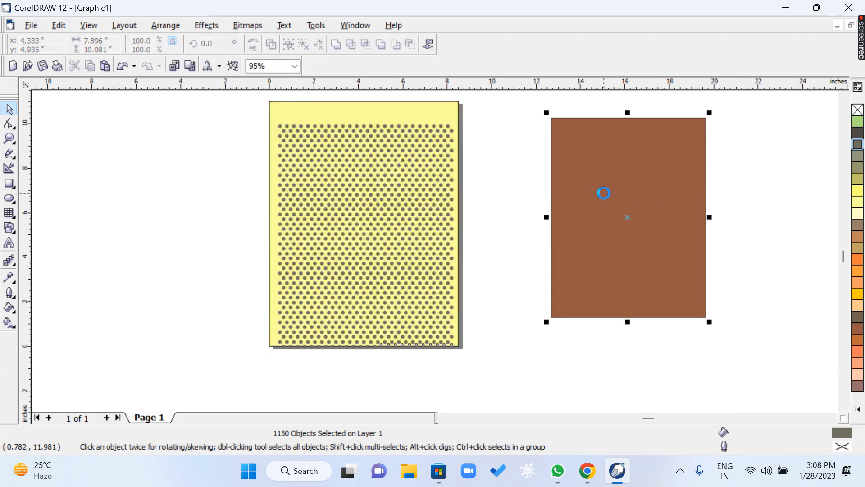
Center the PowerClipped dot-pattern rectangle on the page.
key("p")
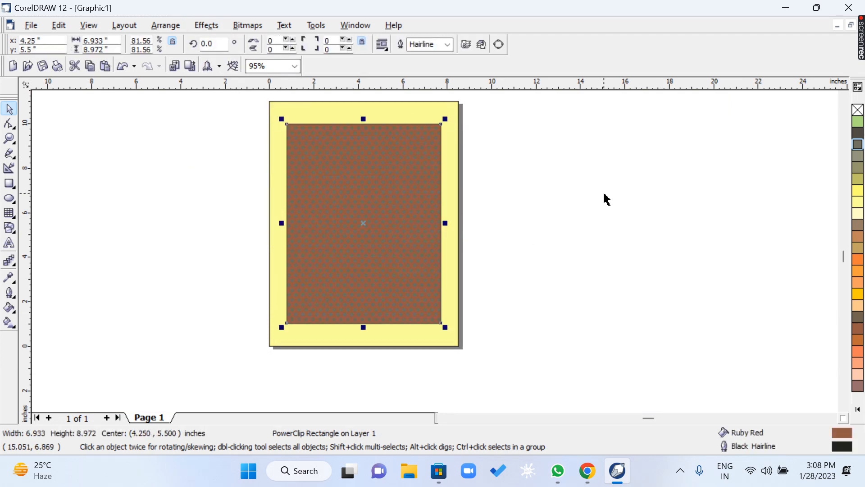
key("z")
left_click_drag(260, 114, 469, 192)
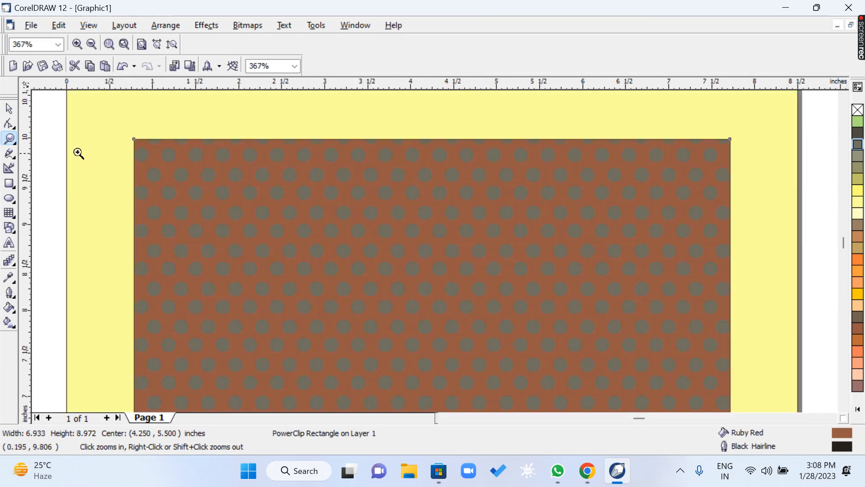
left_click_drag(159, 181, 802, 390)
left_click(9, 108)
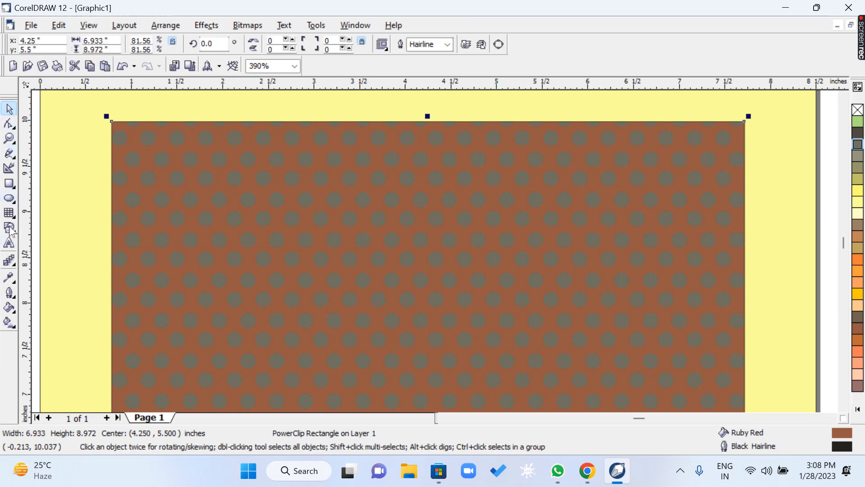
Add the artistic text "Restaurant" in 24 pt Footlight MT Light on the upper part of the patterned rectangle.
left_click(10, 244)
left_click(146, 220)
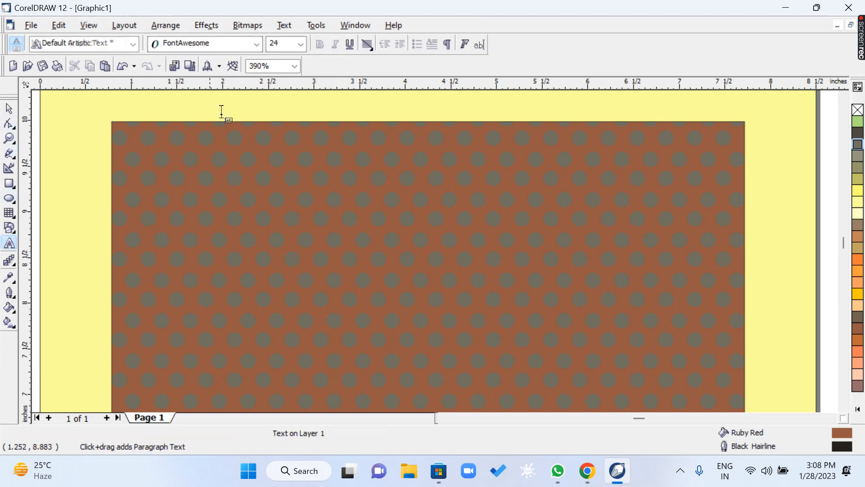
left_click(257, 44)
left_click(230, 83)
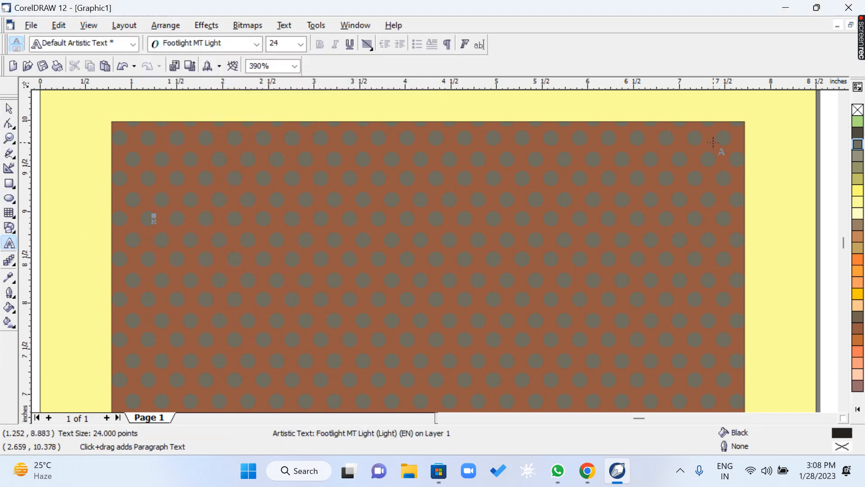
type("resta")
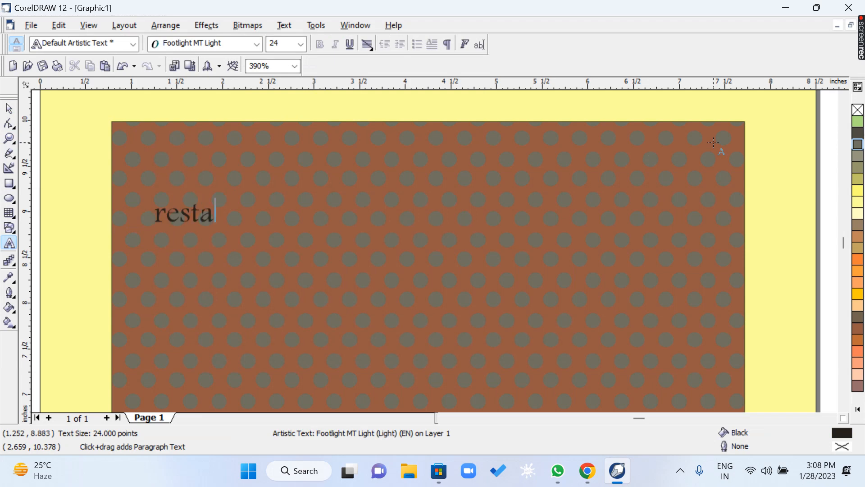
type("urant")
key("ctrl+space")
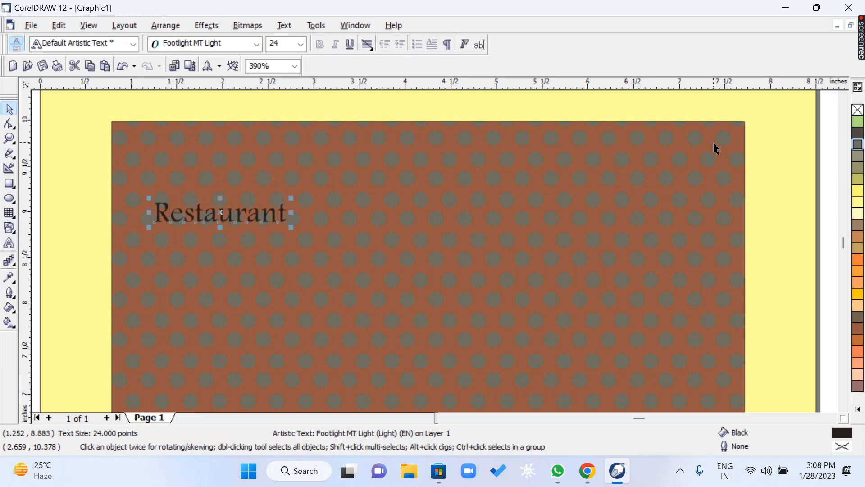
Change the font of the "Restaurant" text to Gill Sans Ultra Bold.
left_click(257, 44)
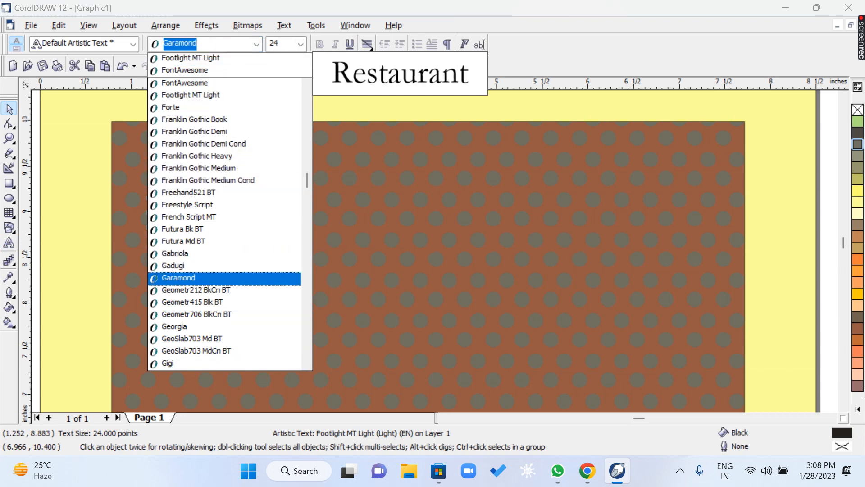
key("Down")
key("Down")
key("Down")
key("Down")
key("Down")
key("Down")
key("Down")
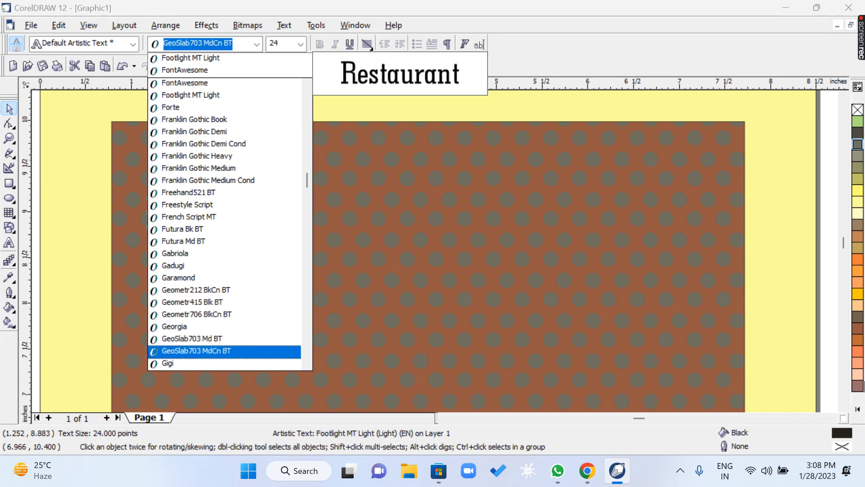
key("Down")
key("Down")
key("Down")
key("Down")
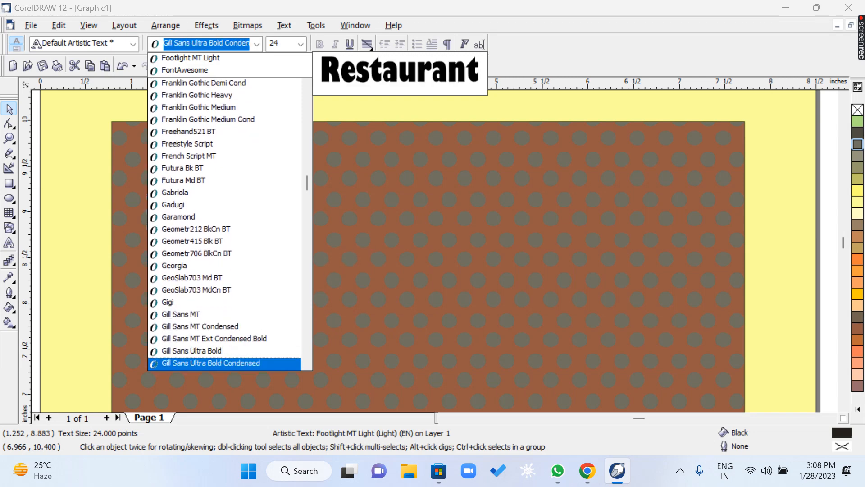
key("Return")
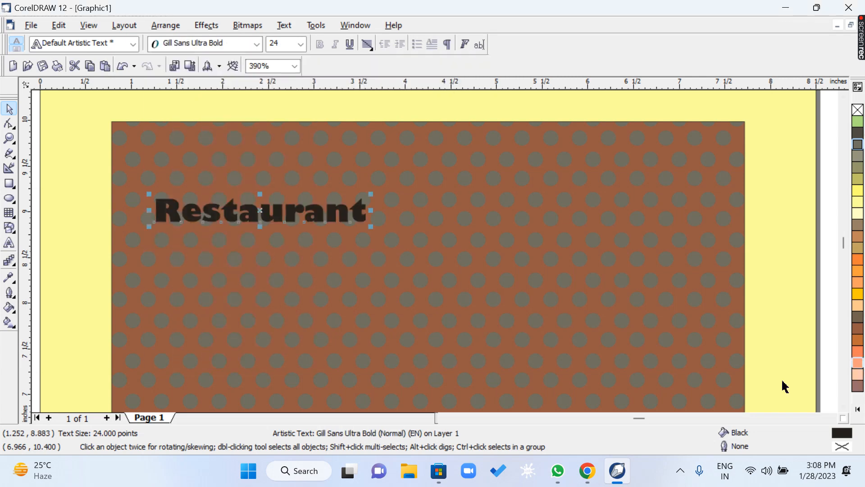
Enlarge the "Restaurant" text to about 63 pt, move it near the rectangle's top edge and center it horizontally on the rectangle.
left_click_drag(372, 225, 699, 340)
left_click_drag(352, 230, 352, 180)
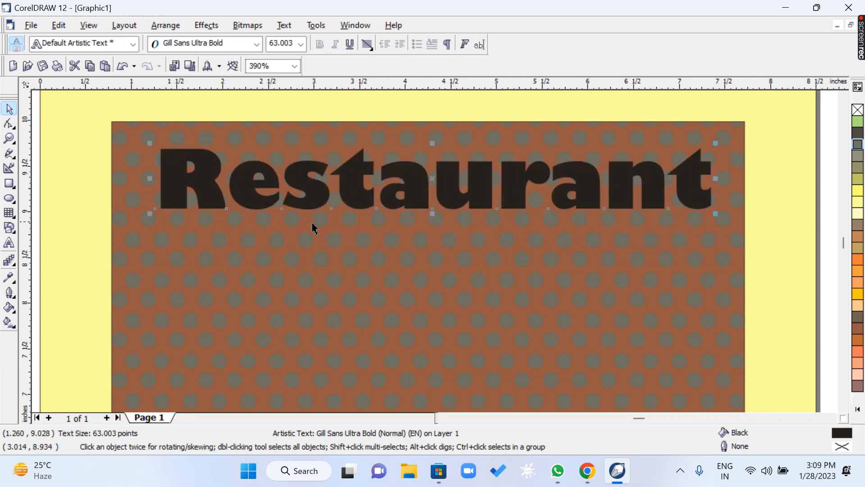
left_click(304, 240, "shift")
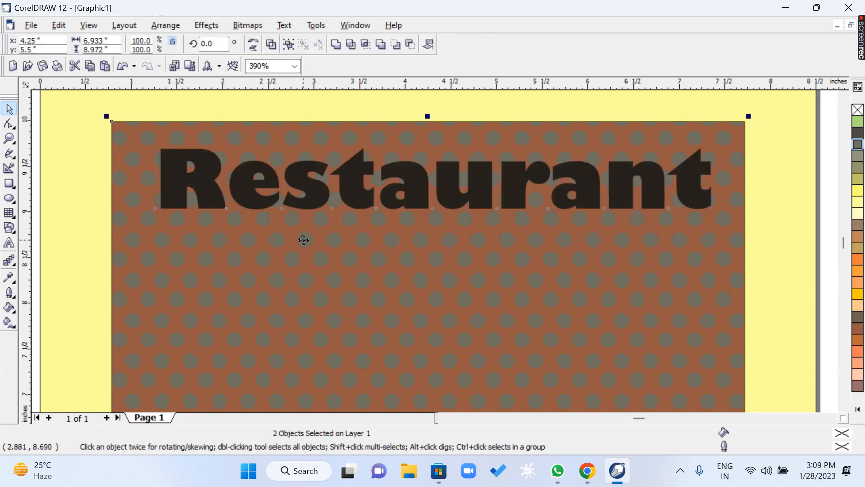
key("c")
Duplicate the black "Restaurant" text with a slight offset down and to the right, and fill the copy with Chalk.
key("z")
left_click_drag(97, 110, 289, 245)
key("Escape")
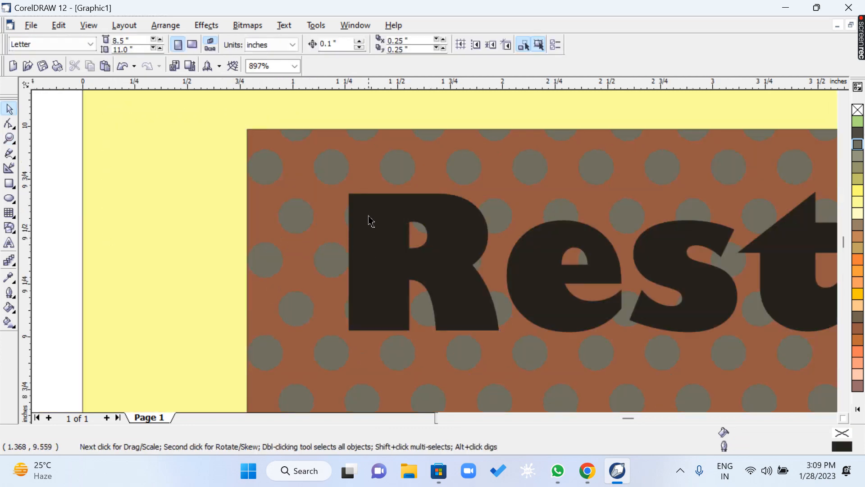
left_click_drag(368, 216, 375, 221)
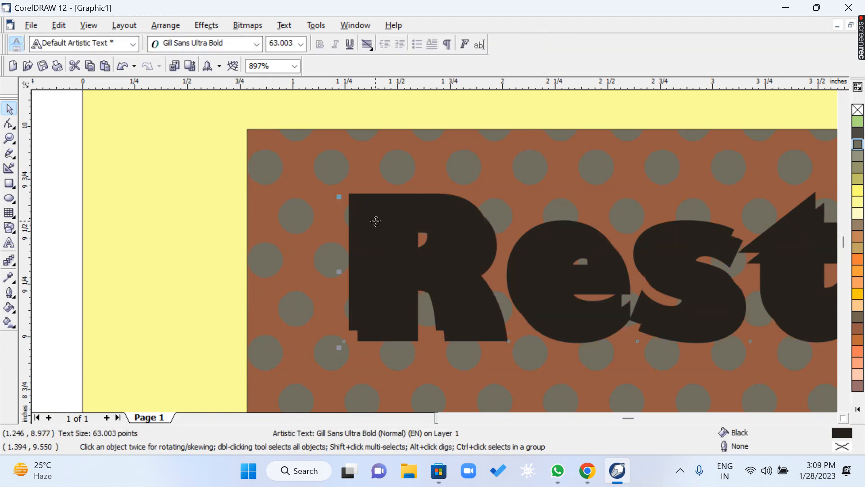
left_click(858, 202)
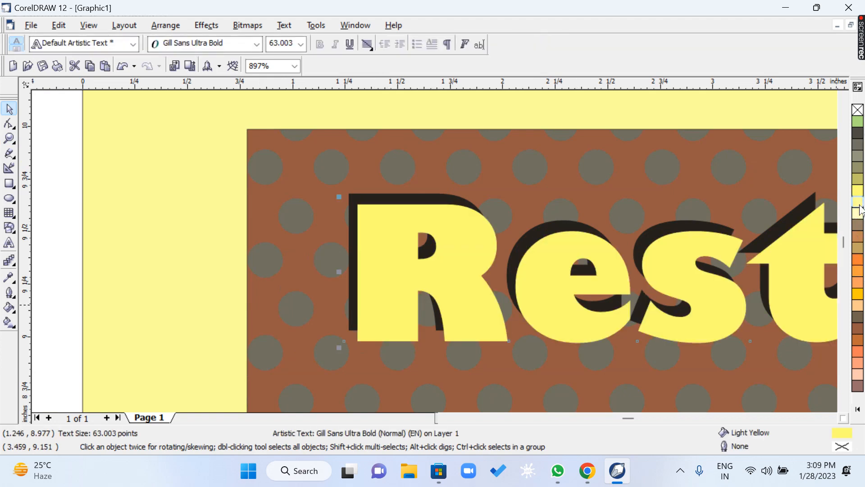
Duplicate the Chalk "Restaurant" text about 1.06 inches below the heading.
left_click(9, 139)
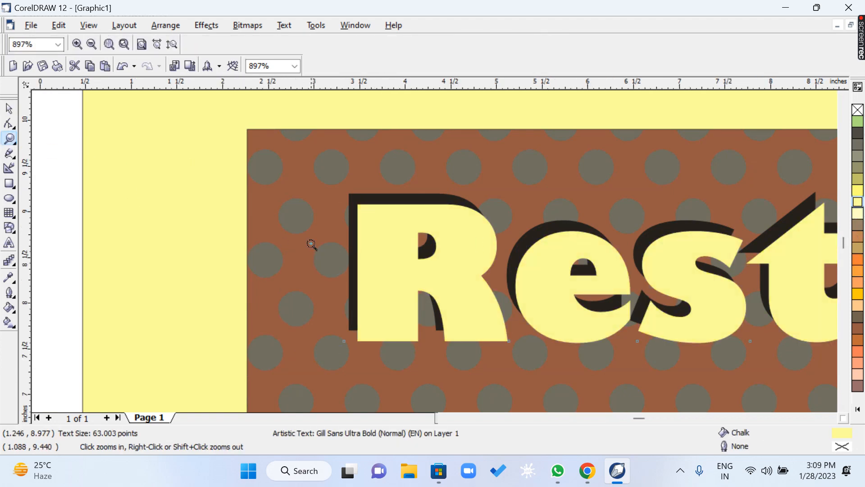
right_click(310, 246)
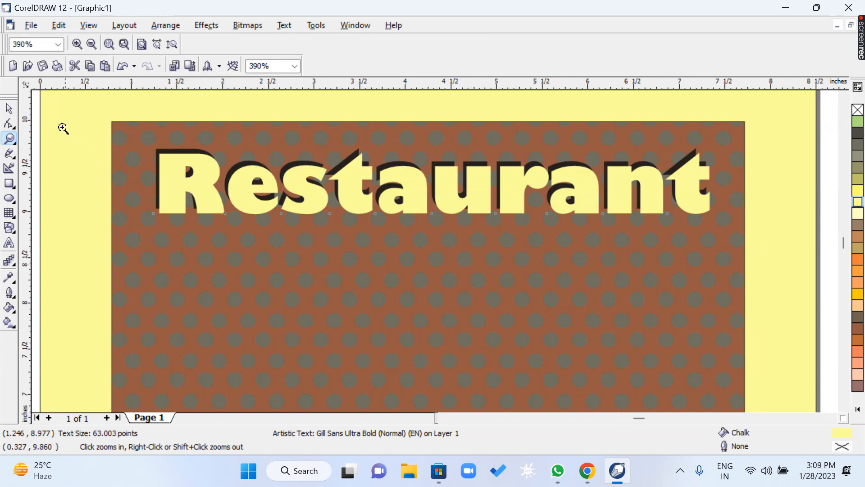
left_click(8, 110)
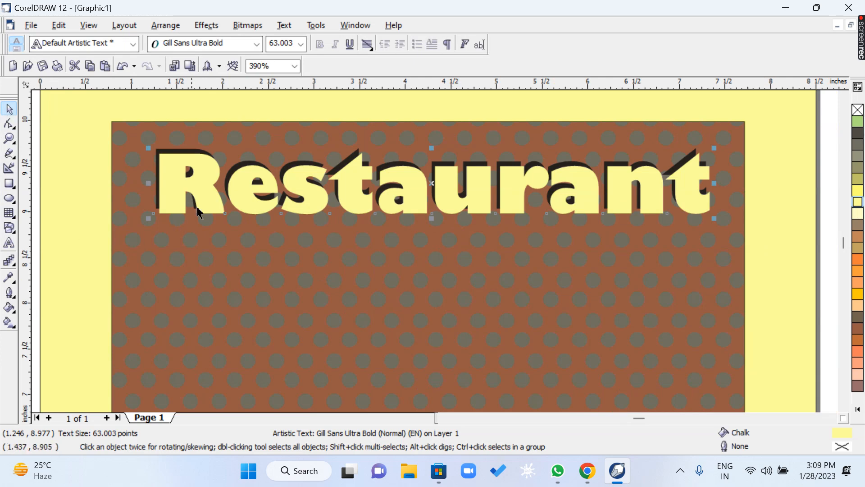
left_click(206, 182)
left_click_drag(206, 182, 215, 281)
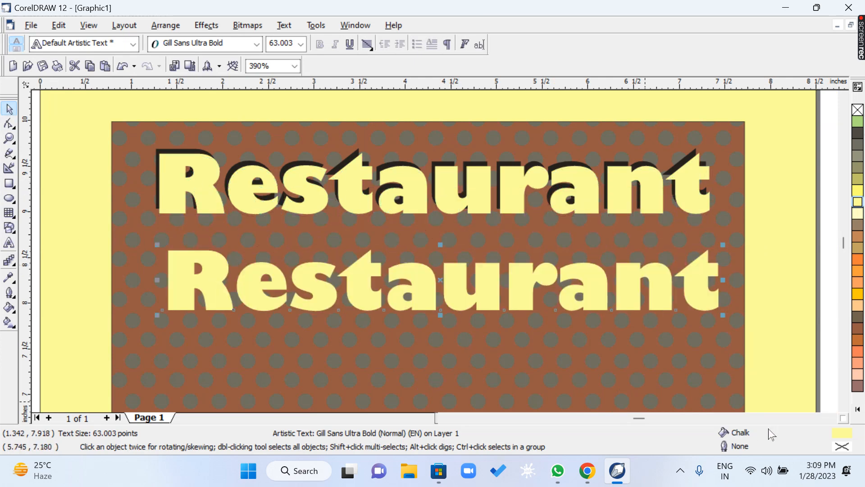
Replace the wording of the lower text copy with "Menu card".
key("F8")
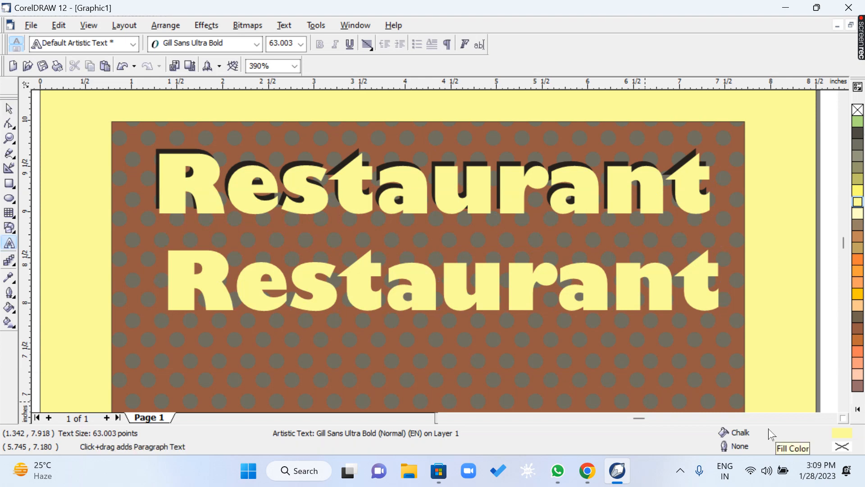
key("ctrl+a")
type("menu")
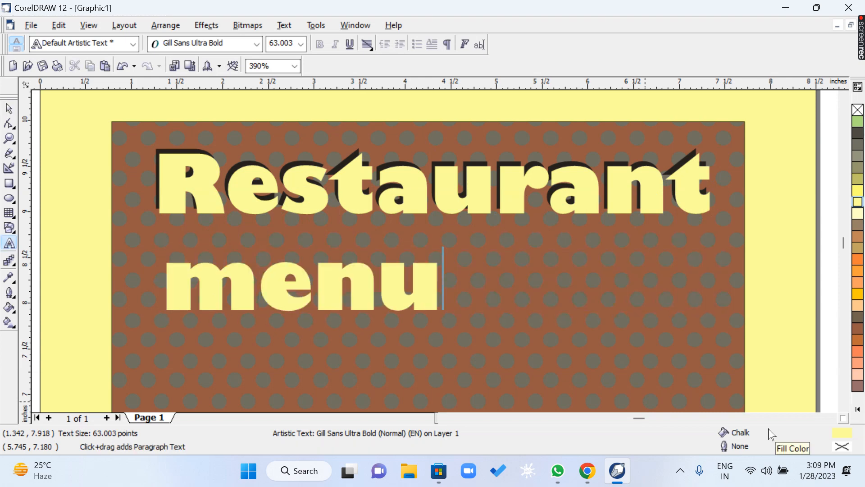
key("ctrl+a")
type("Menu card")
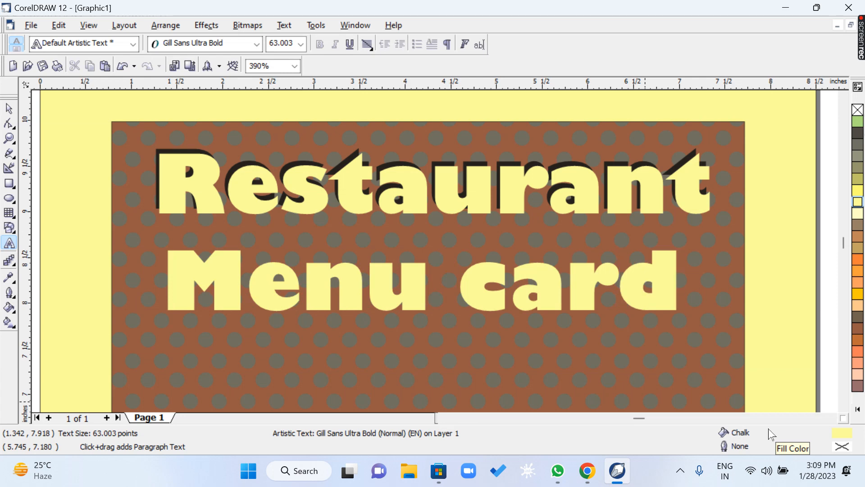
key("ctrl+space")
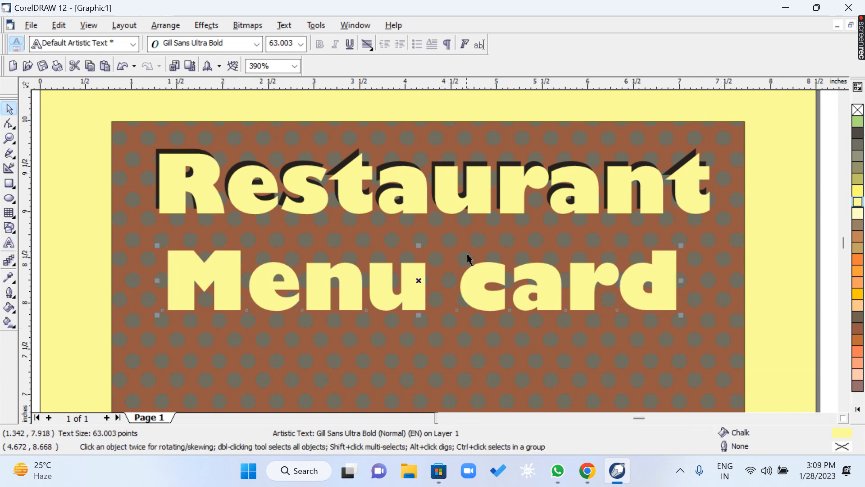
Break the "Menu card" text into two lines so that "card" sits below "Menu".
key("F8")
key("Left")
key("Left")
key("Left")
key("Left")
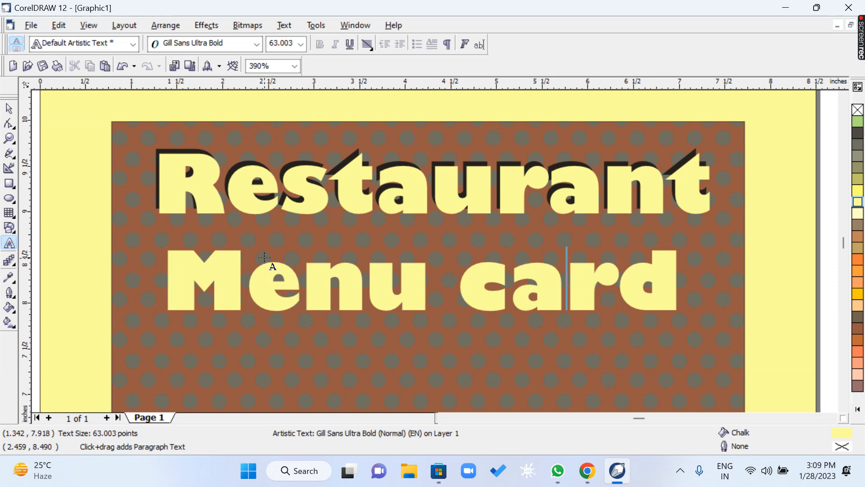
key("BackSpace")
key("Return")
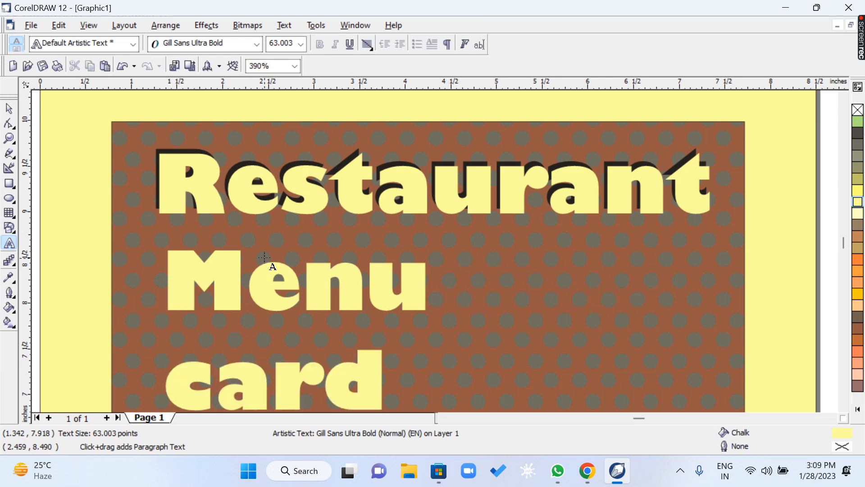
key("ctrl+space")
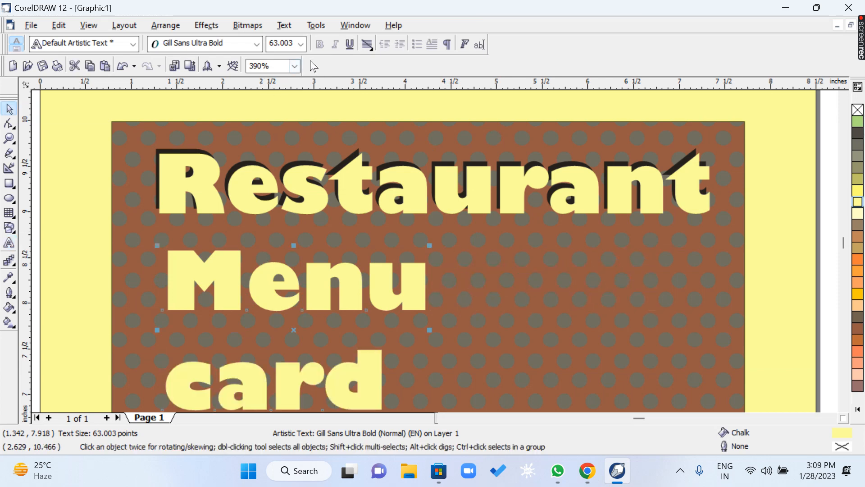
Change the case of the two-line menu text to Title Case.
left_click(284, 25)
left_click(331, 170)
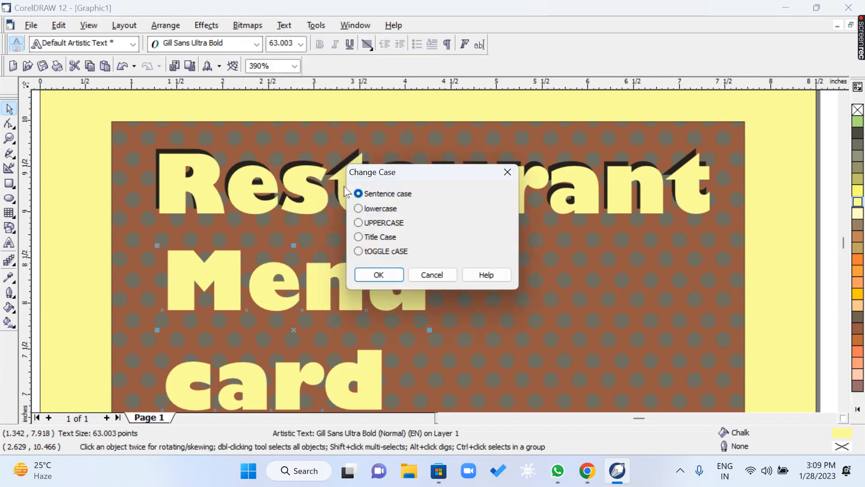
left_click(387, 240)
left_click(379, 276)
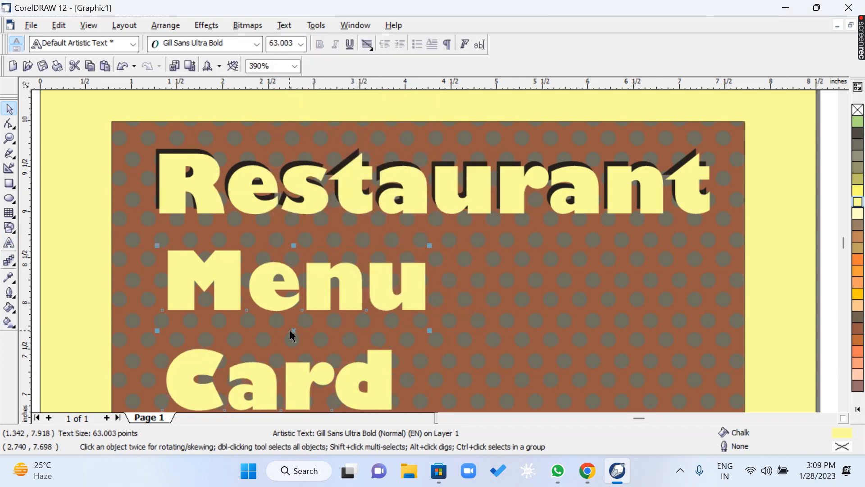
Move the "Menu Card" text under the middle of the heading and center it horizontally on the patterned rectangle.
left_click_drag(294, 332, 429, 320)
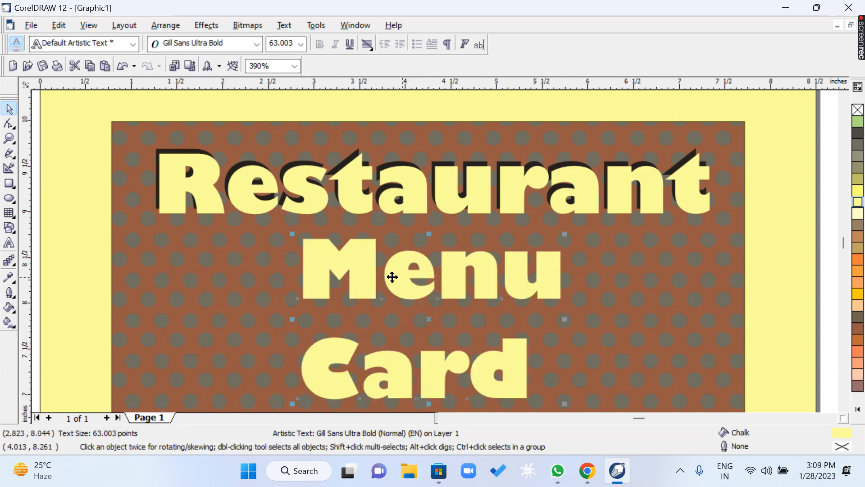
key("z")
left_click_drag(228, 199, 561, 409)
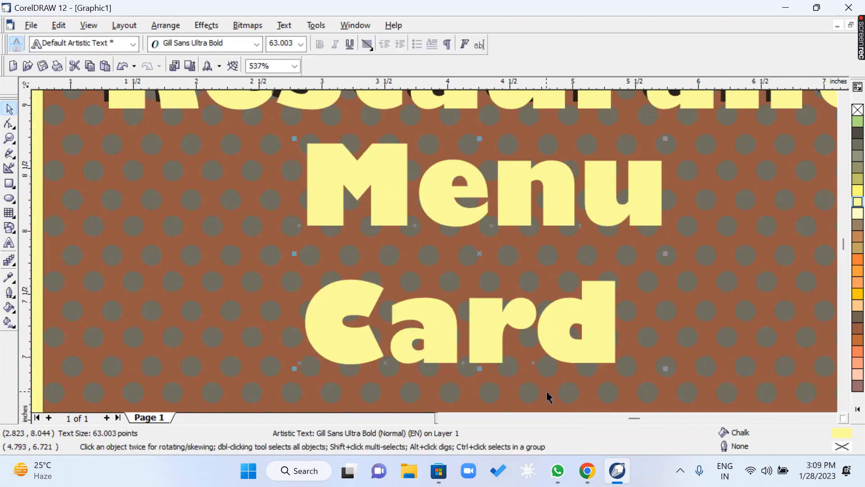
left_click(250, 244, "shift")
key("c")
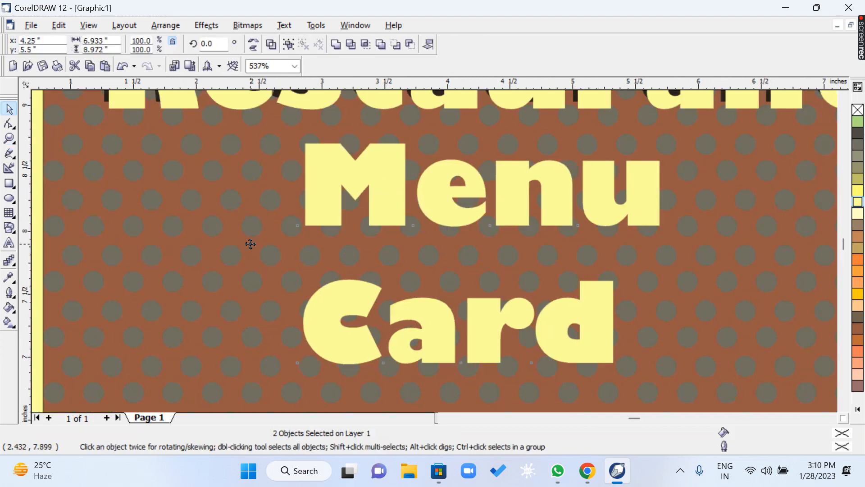
key("Escape")
Fill the "Menu Card" text with Black.
left_click(365, 175)
key("z")
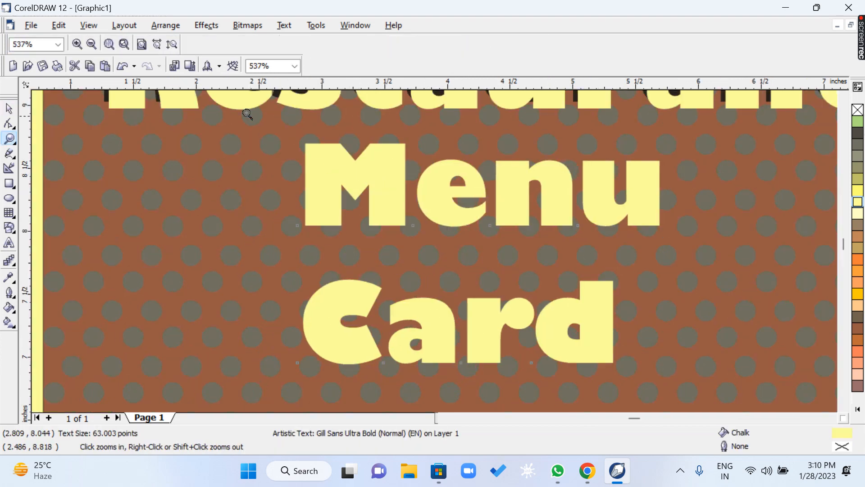
left_click(460, 274)
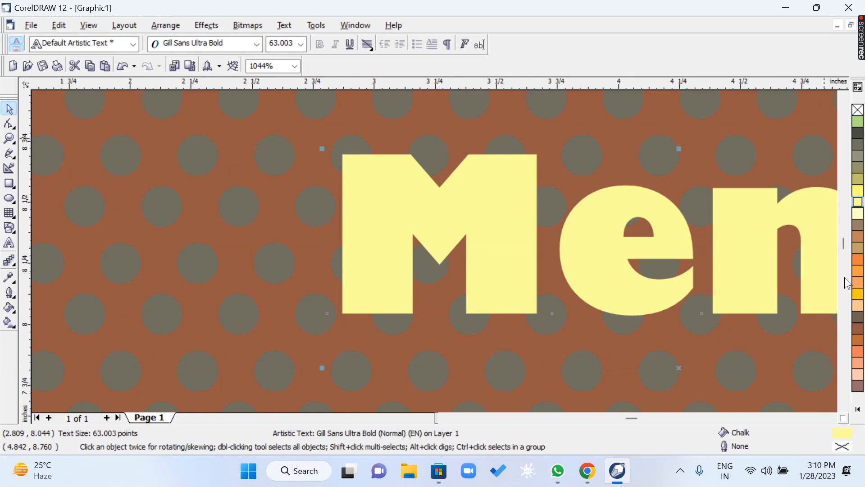
left_click(857, 410)
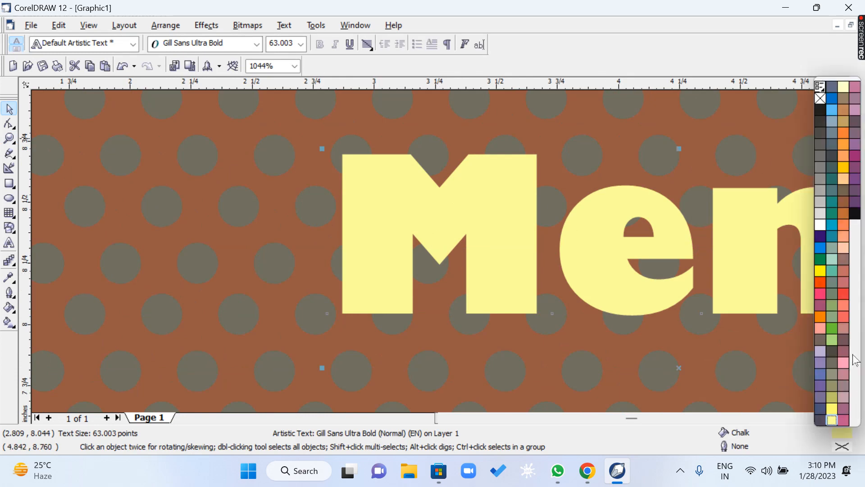
left_click(821, 110)
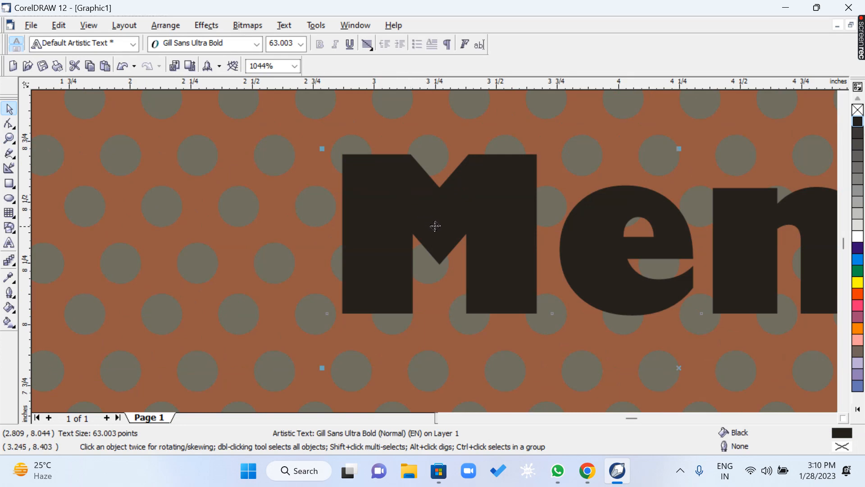
Place a copy of the "Menu Card" text slightly down and to the left of the black one and fill it with Deep Yellow.
mouse_move(355, 170)
left_mouse_down()
mouse_move(369, 189)
mouse_move(347, 182)
left_mouse_up()
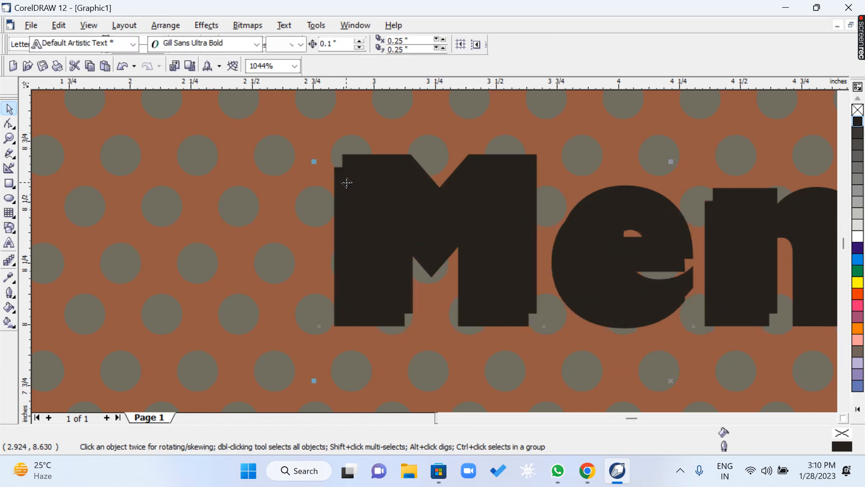
left_click(858, 409)
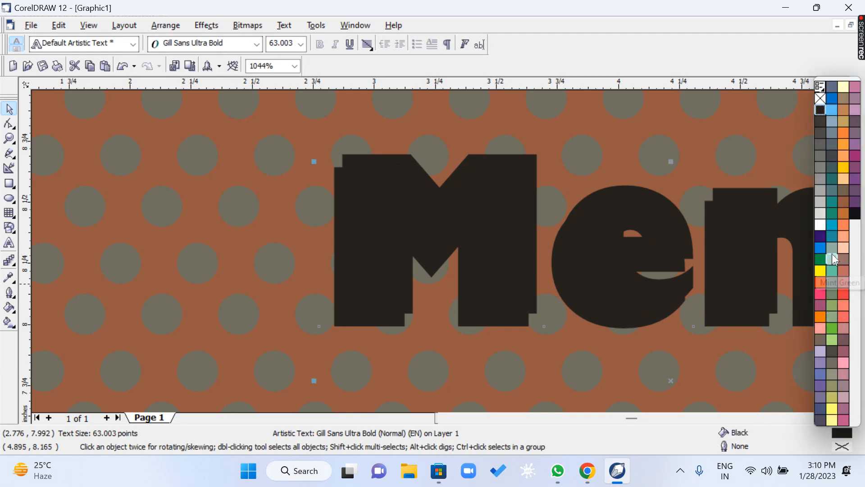
left_click(843, 155)
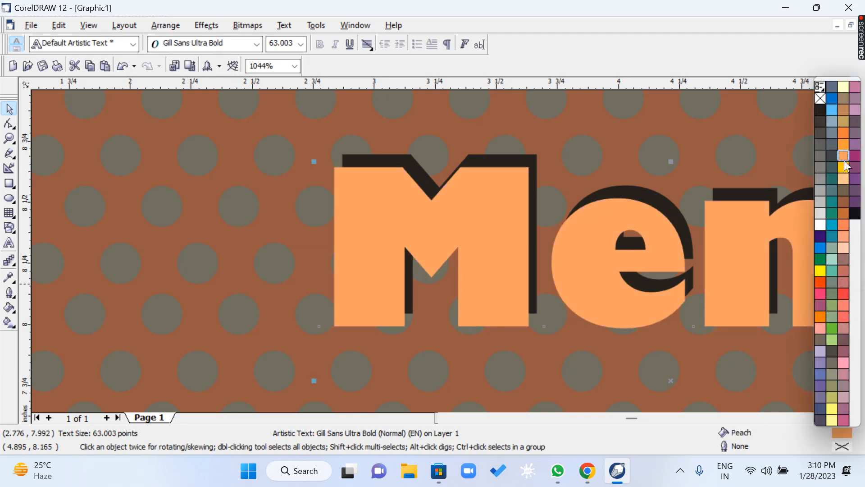
left_click(844, 168)
Draw a horizontal rectangle about 4.56 by 0.64 inches near the bottom of the patterned rectangle and nudge it slightly up and right.
left_click(9, 139)
right_click(142, 194)
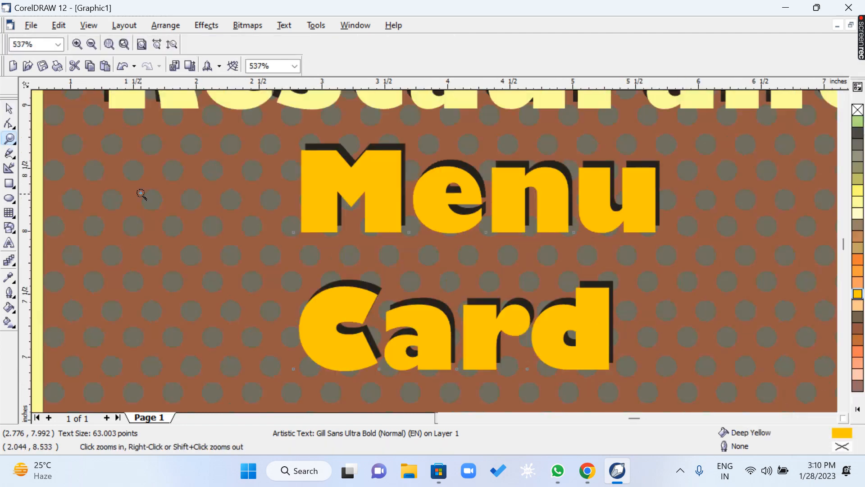
right_click(384, 242)
right_click(386, 241)
right_click(387, 241)
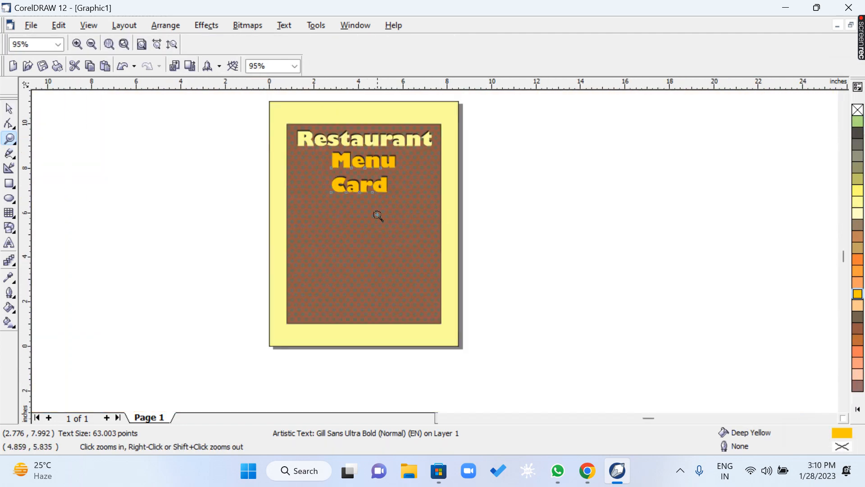
left_click(449, 331)
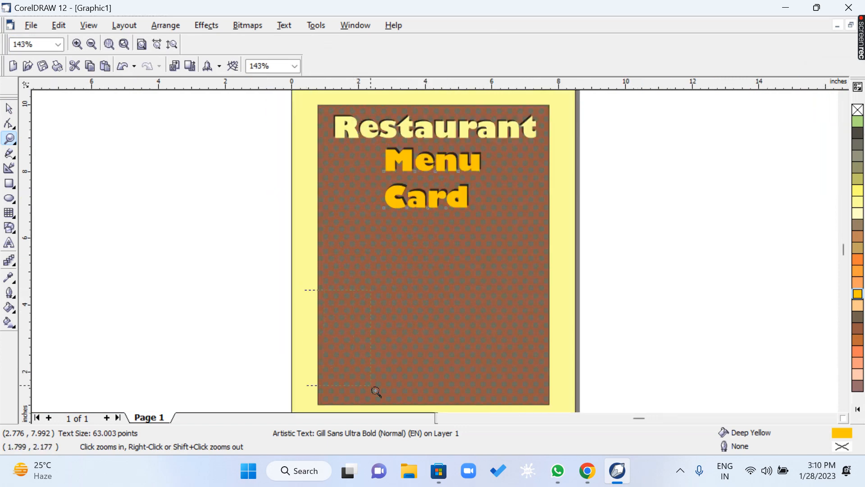
left_click_drag(376, 392, 565, 359)
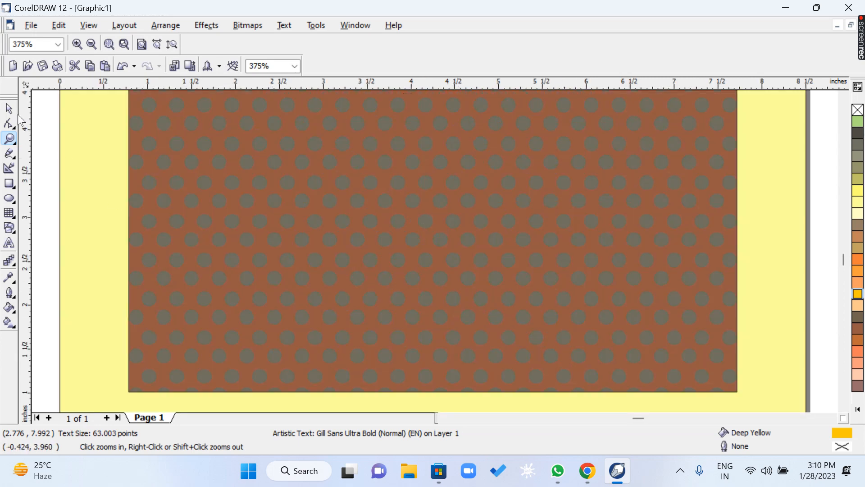
left_click(9, 109)
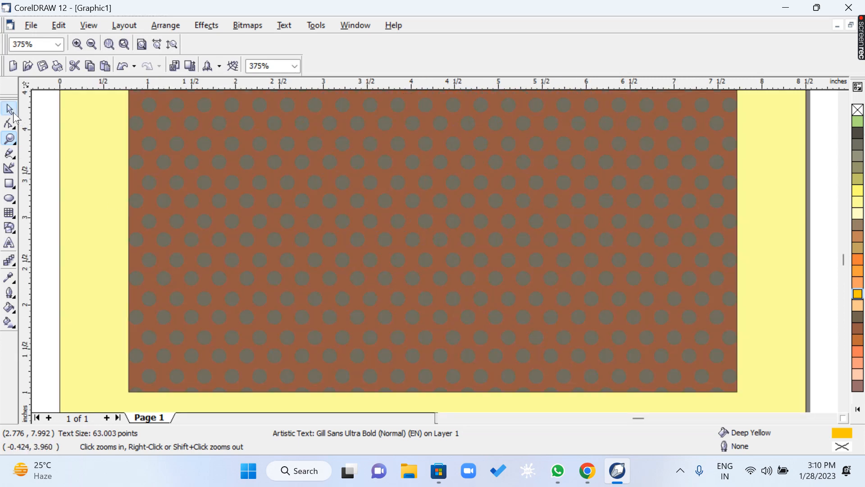
left_click(9, 185)
left_click_drag(226, 294, 626, 349)
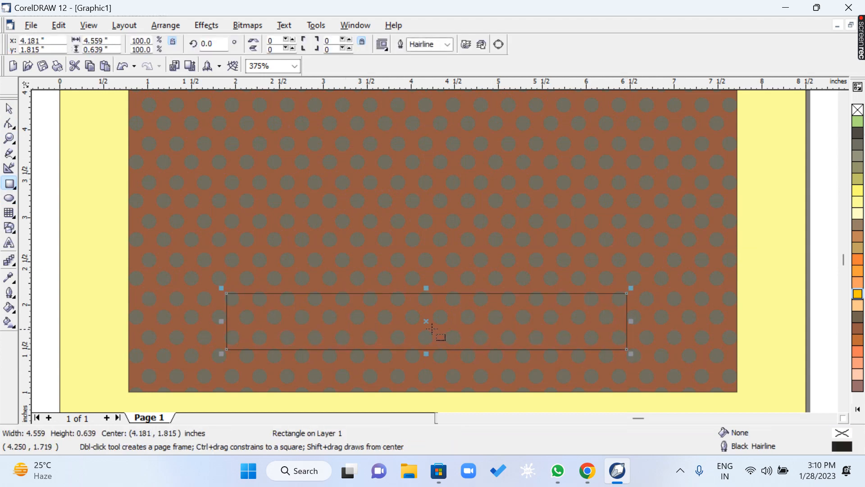
left_click_drag(427, 320, 429, 317)
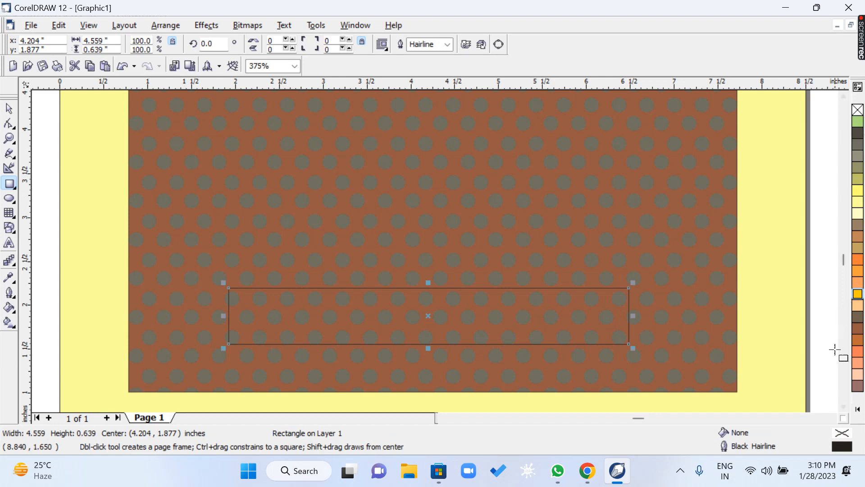
Fill the new rectangle with Black and place a White-filled copy slightly above it so the black shows along the lower edge.
left_click(858, 411)
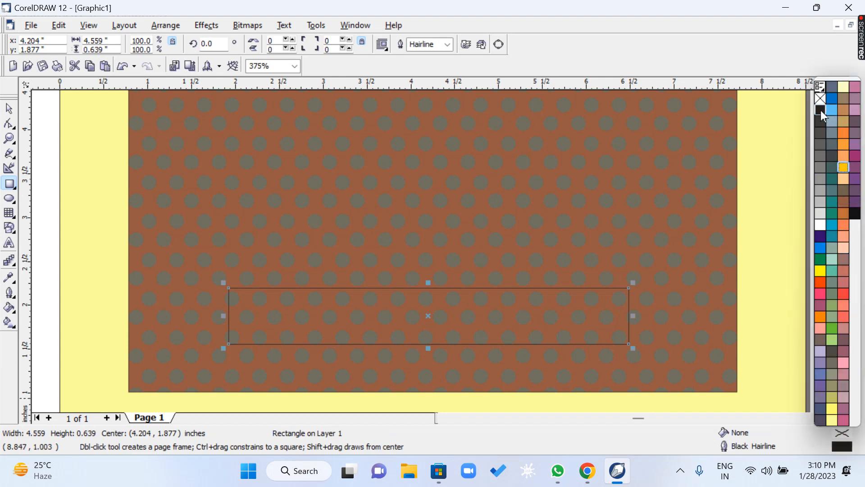
left_click(820, 109)
left_click(9, 109)
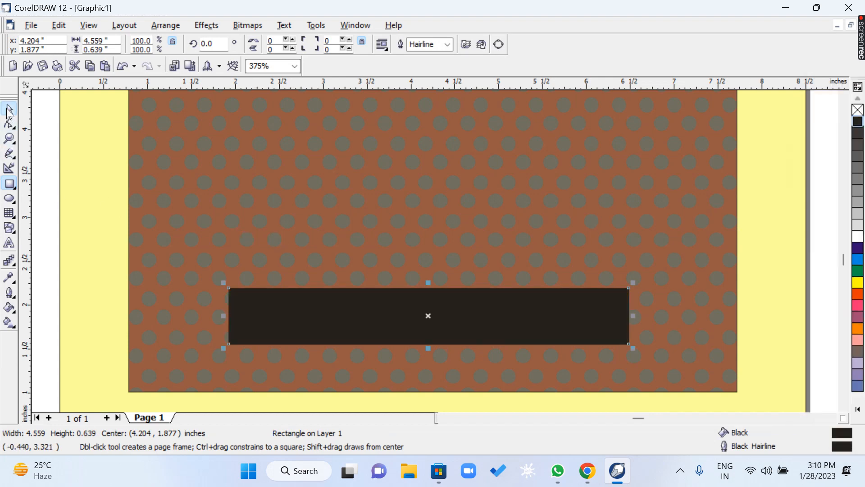
left_click(78, 255)
left_click(47, 245)
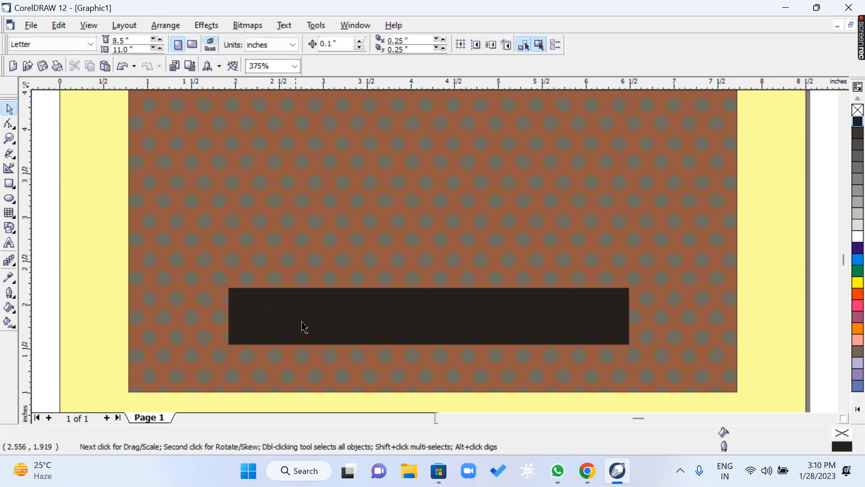
left_click_drag(306, 327, 303, 317)
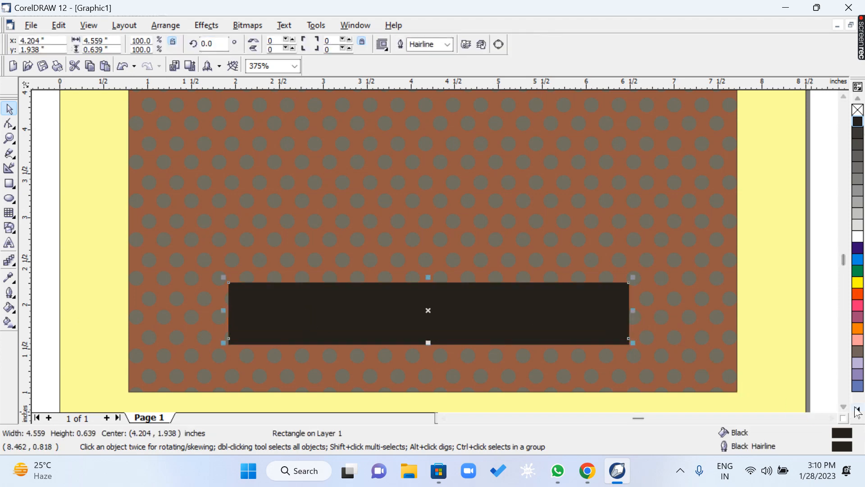
left_click(858, 236)
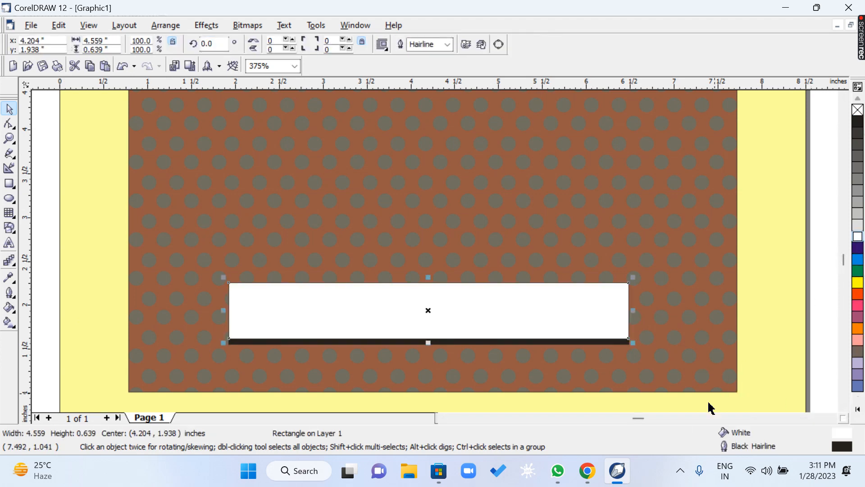
Widen the black rectangle behind the white one evenly on both sides to about 4.67 inches.
left_click(611, 342)
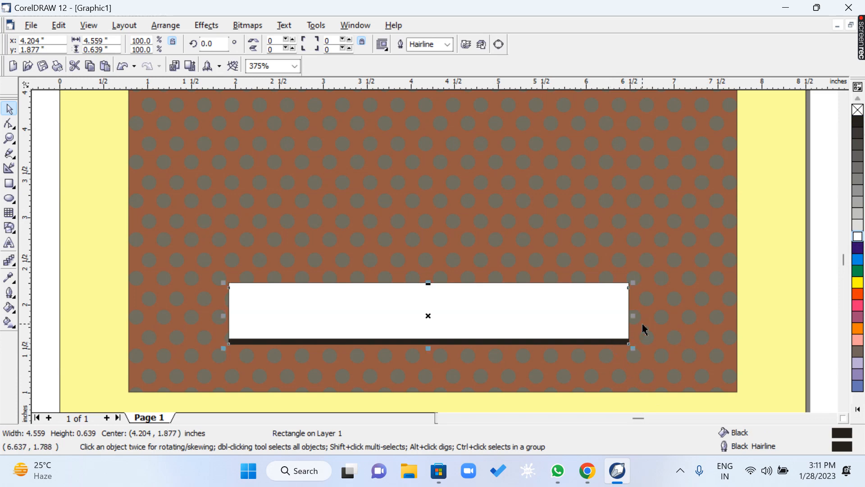
left_click_drag(637, 318, 641, 319)
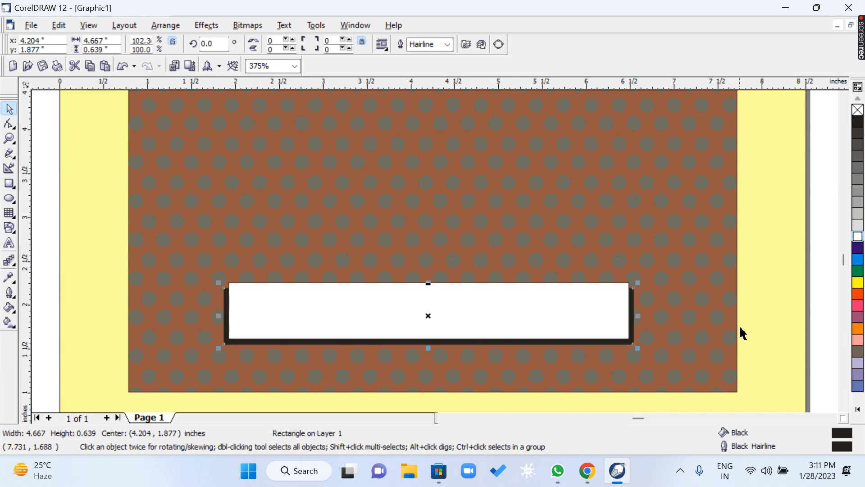
left_click(771, 321)
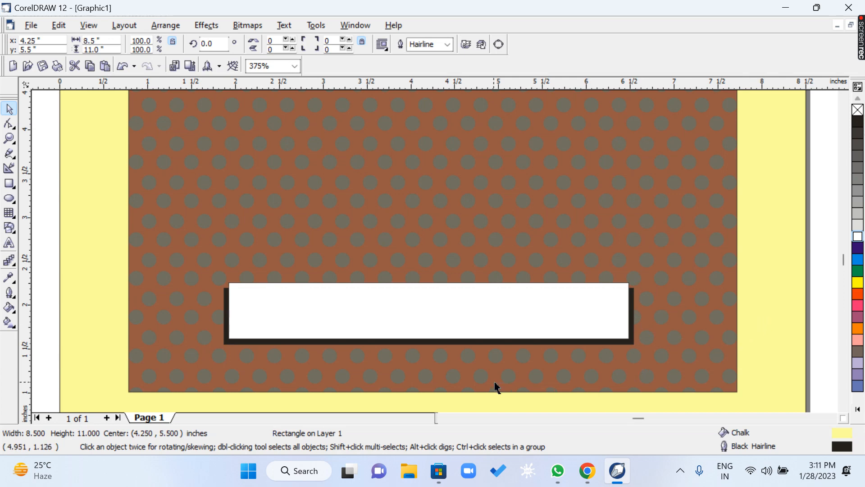
Draw a small rectangle about 0.92 by 0.64 inches overlapping the lower left corner of the white box.
key("h")
left_click_drag(458, 349, 459, 295)
key("space")
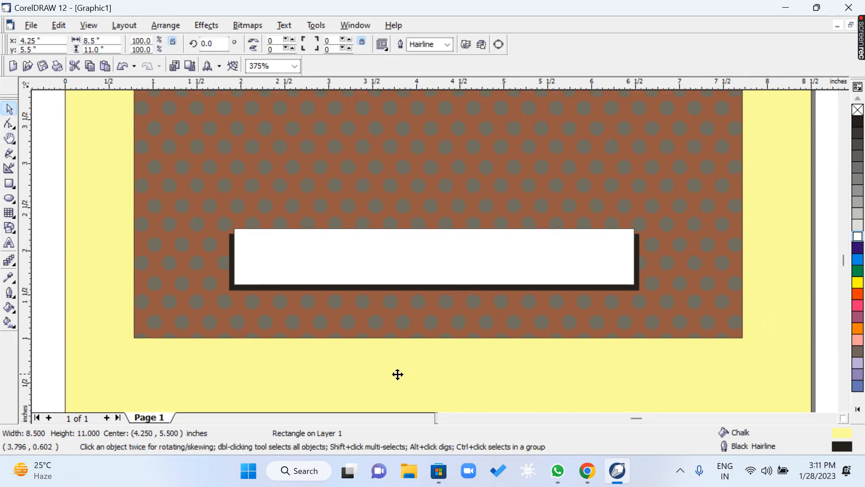
left_click(9, 184)
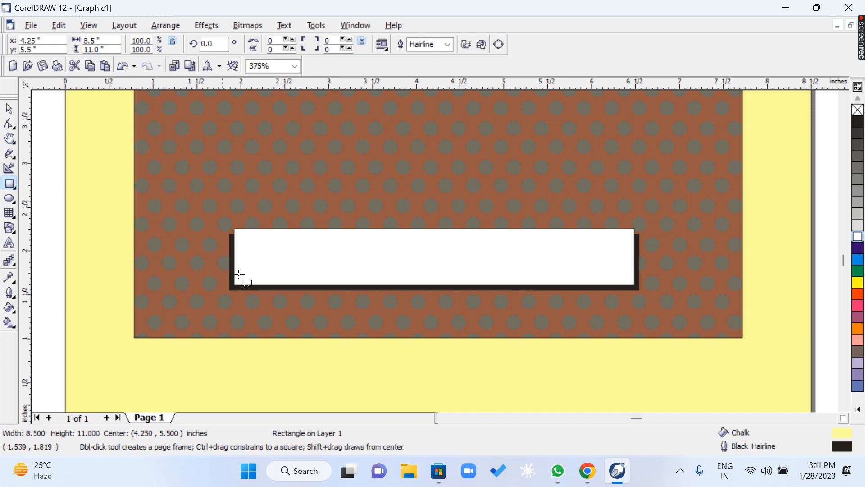
left_click_drag(192, 255, 270, 310)
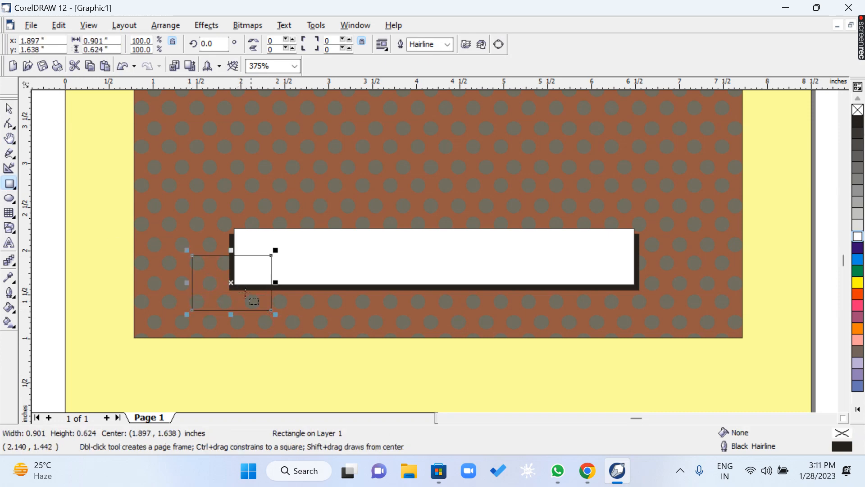
left_click_drag(232, 286, 220, 287)
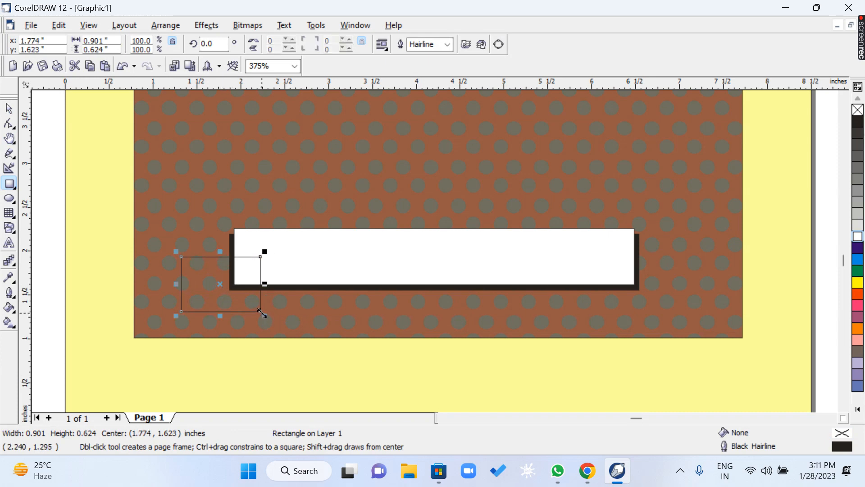
left_click_drag(260, 312, 262, 314)
Convert the small corner rectangle to curves and add a node at the middle of its left side.
key("z")
left_click_drag(148, 229, 273, 324)
key("space")
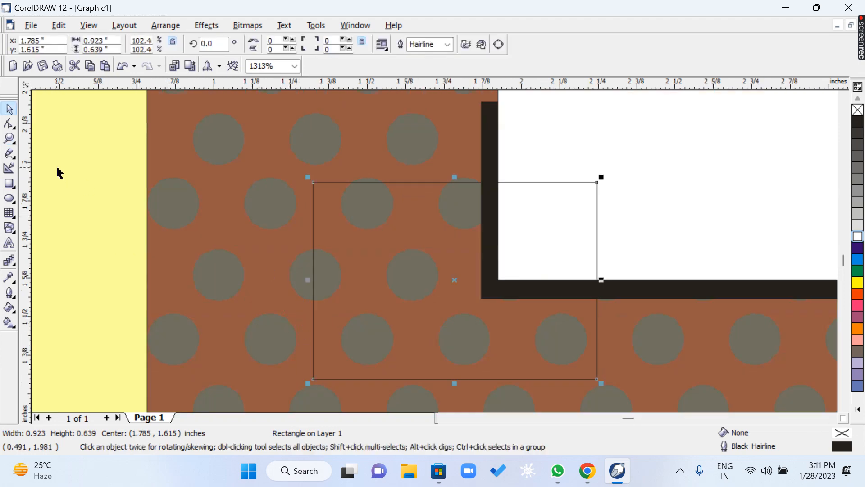
left_click(10, 124)
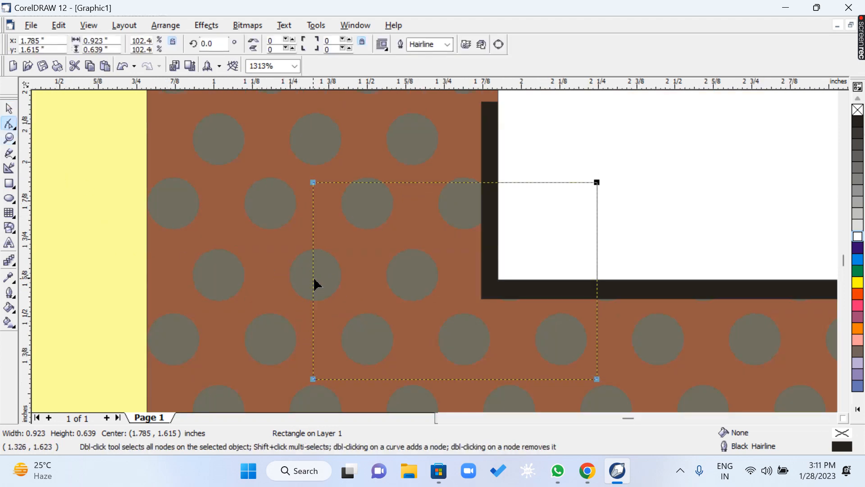
left_click_drag(313, 280, 313, 280)
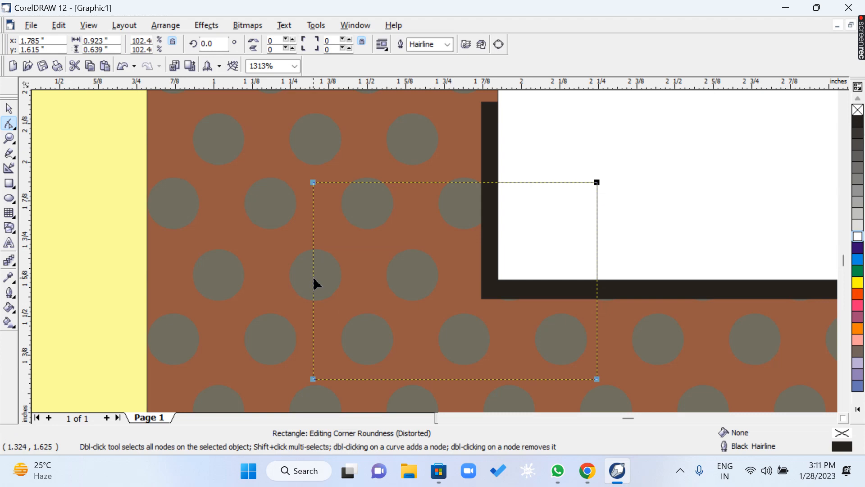
key("ctrl+q")
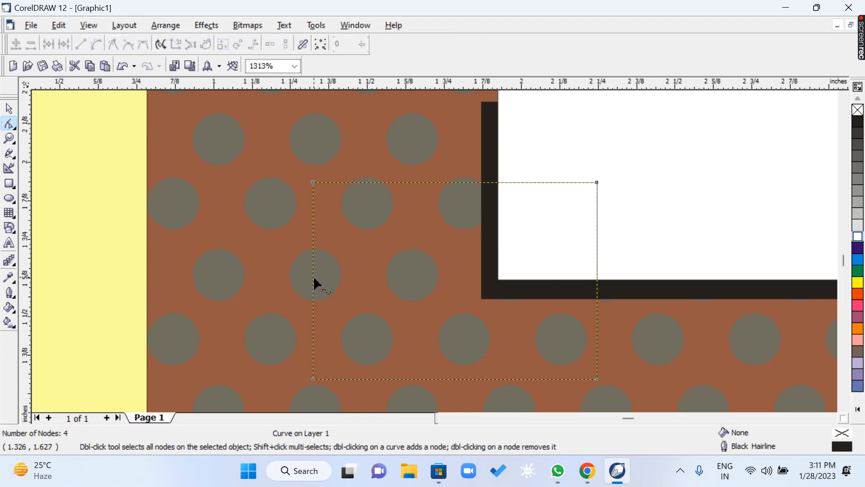
double_click(314, 279)
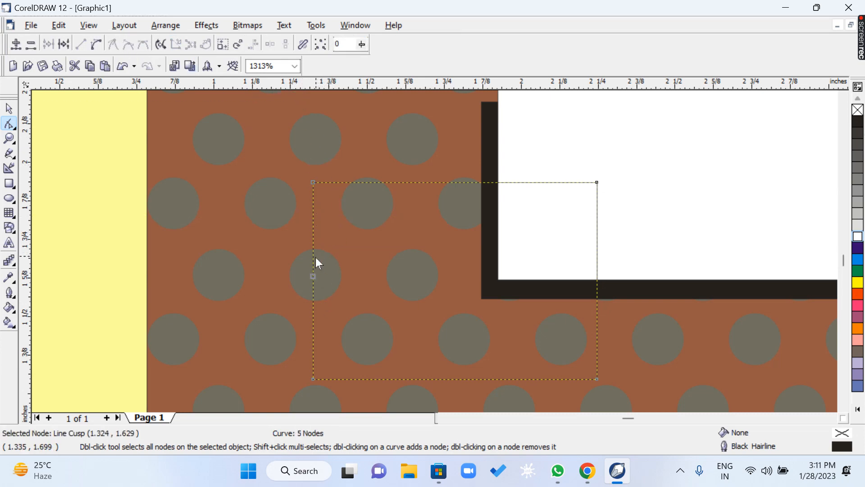
Place a horizontal guideline at about 1.8 inches across the small rectangle and turn on Dynamic Guides.
left_click_drag(310, 231, 309, 222)
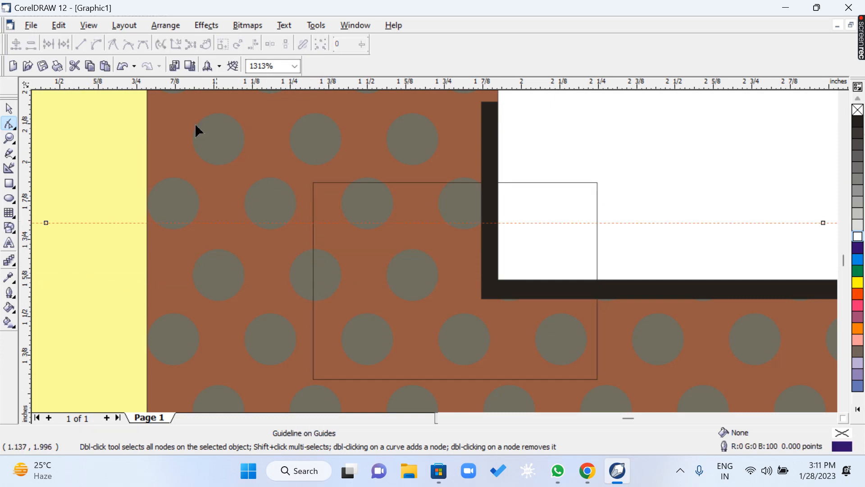
left_click(85, 27)
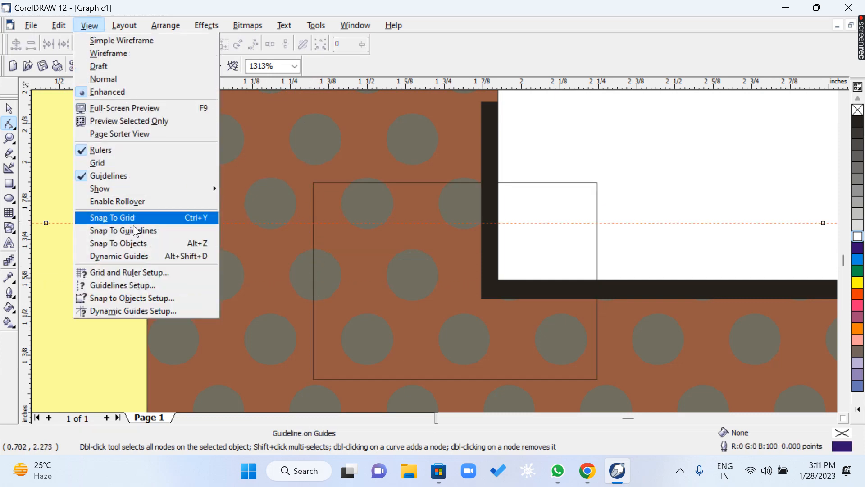
left_click(130, 256)
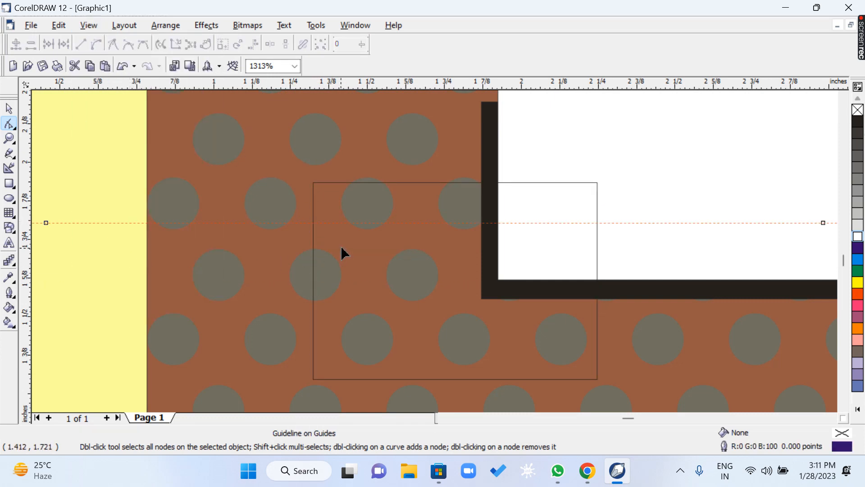
left_click(314, 222)
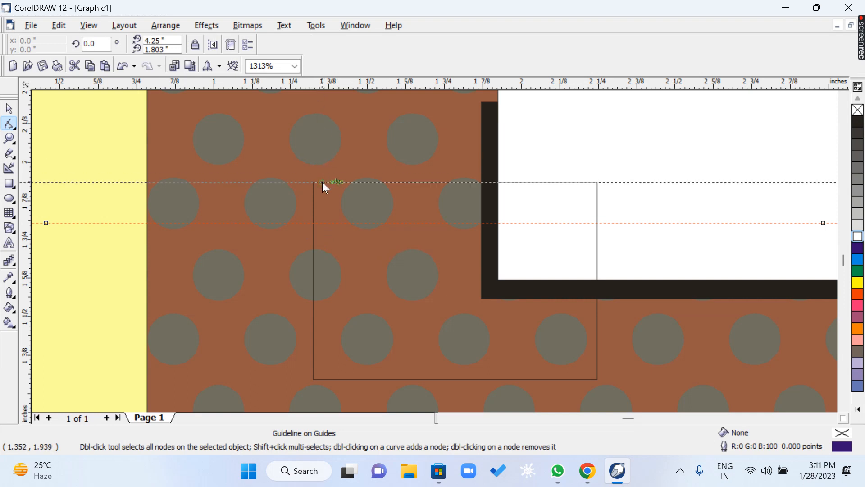
Place a second horizontal guideline at about 1.63 inches, through the middle of the small rectangle.
left_click_drag(314, 233, 313, 237)
left_click_drag(316, 269, 317, 275)
left_click_drag(317, 267, 317, 270)
left_click_drag(313, 276, 313, 276)
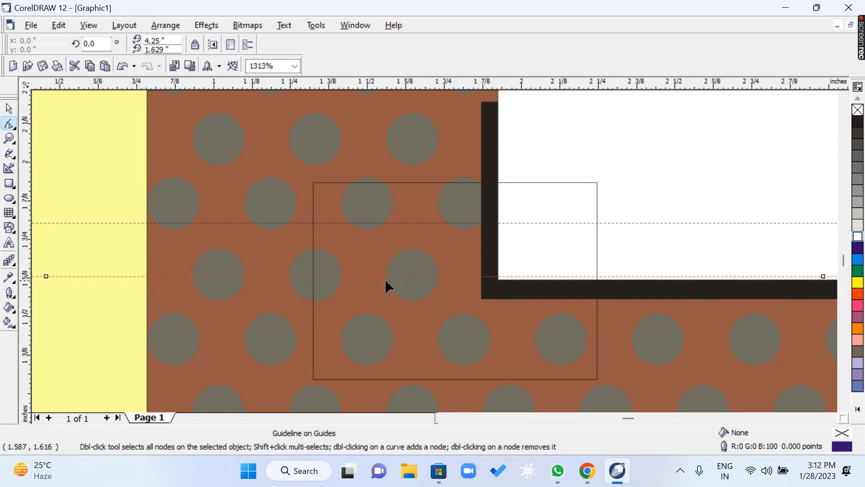
Add a node where the lower guideline crosses the small rectangle's left side and pull it inward to form a V-shaped notch.
double_click(314, 278)
left_click(313, 277)
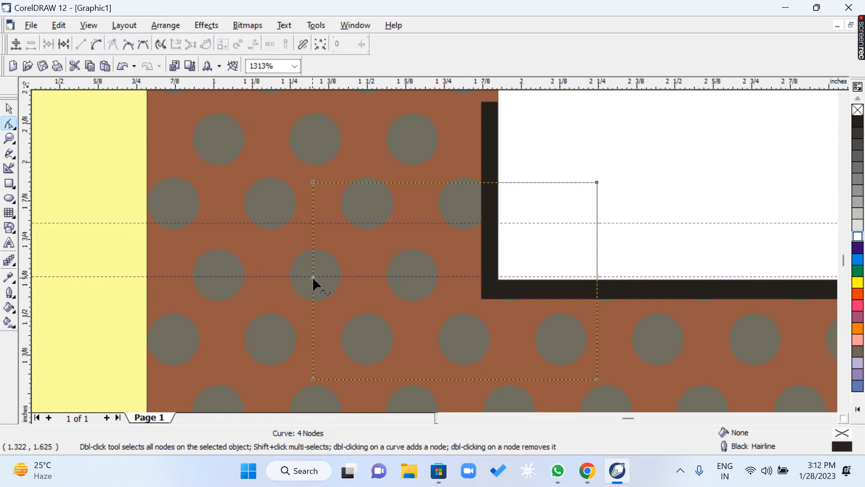
double_click(314, 279)
left_click_drag(314, 278, 428, 278)
key("space")
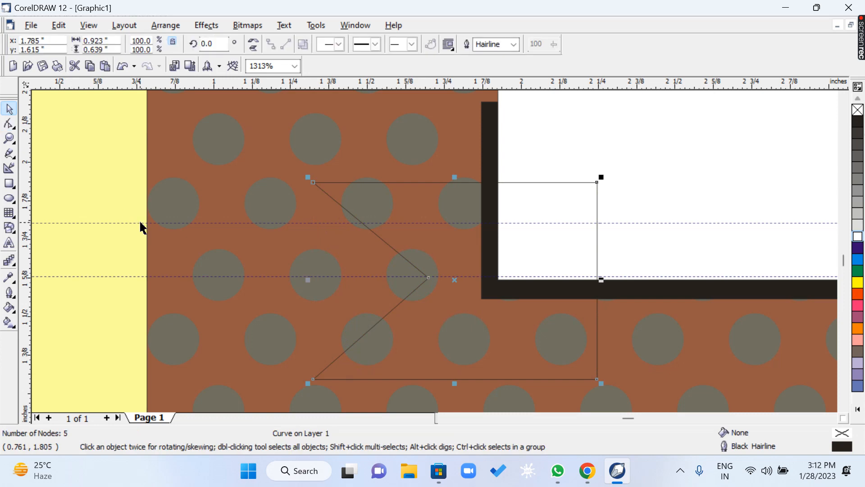
key("Escape")
left_click(139, 228)
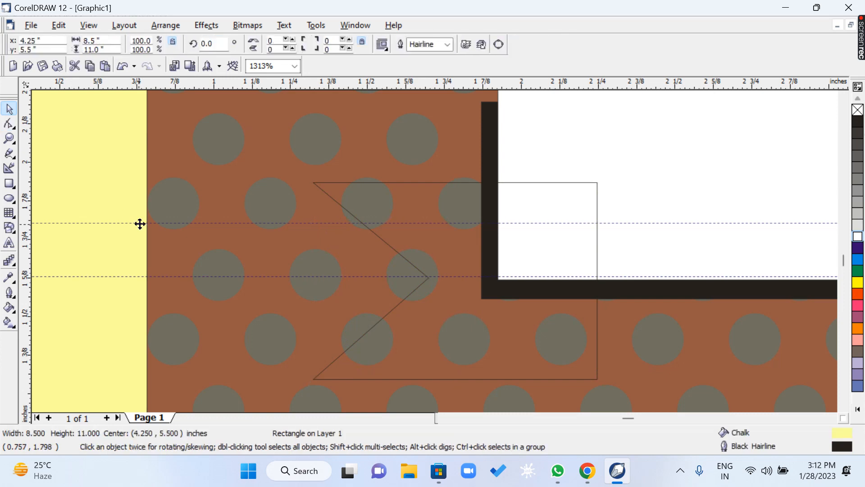
key("Escape")
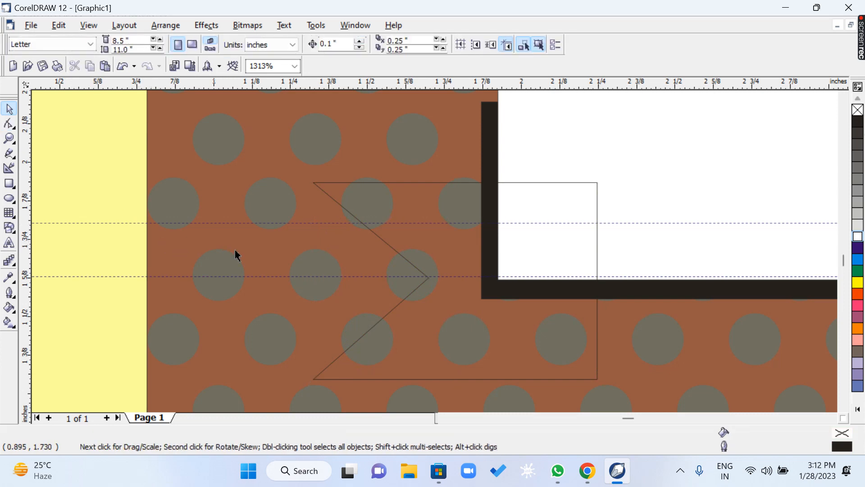
Fill the notched ribbon tail with white and send it back behind both the white and black banner rectangles.
left_click(449, 185)
left_click(858, 236)
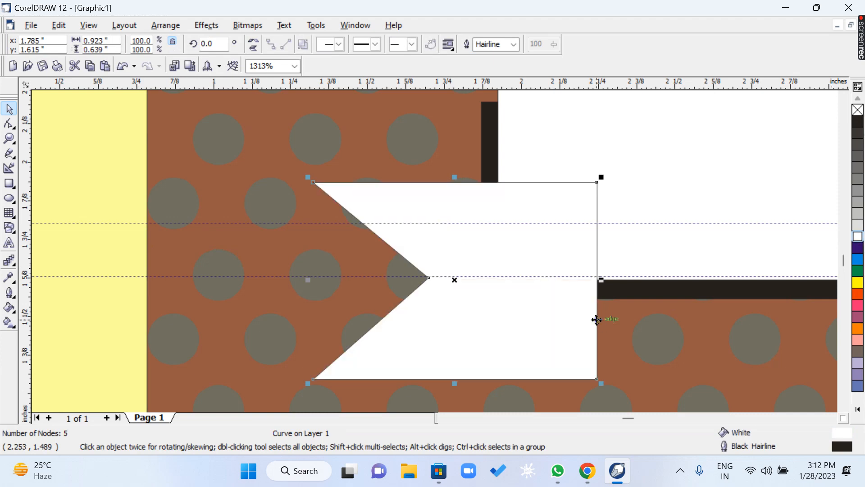
key("ctrl+Page_Down")
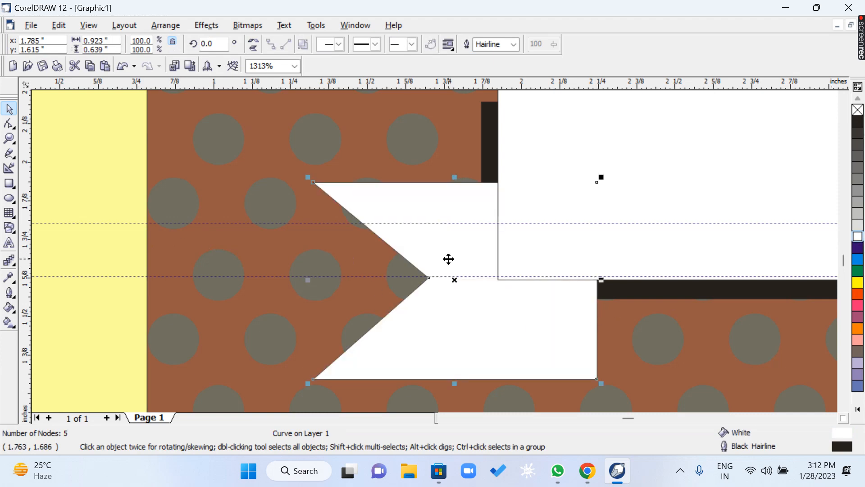
key("ctrl+Page_Down")
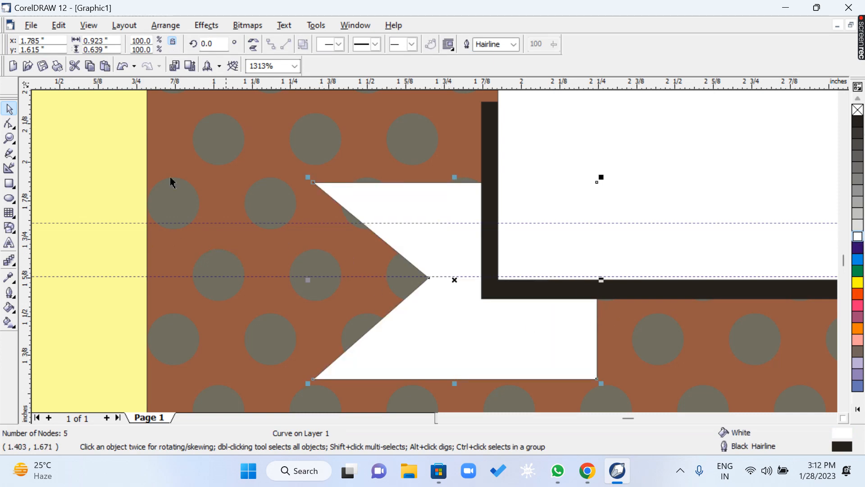
Place a horizontally mirrored copy of the ribbon tail at the banner's right end, about X 6.59 inches, behind both banner rectangles.
left_click(9, 138)
right_click(293, 271)
key("space")
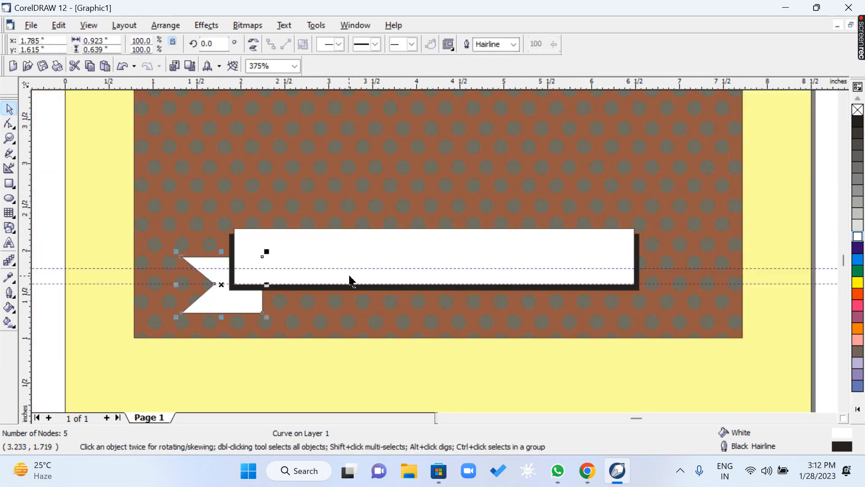
left_click(290, 384)
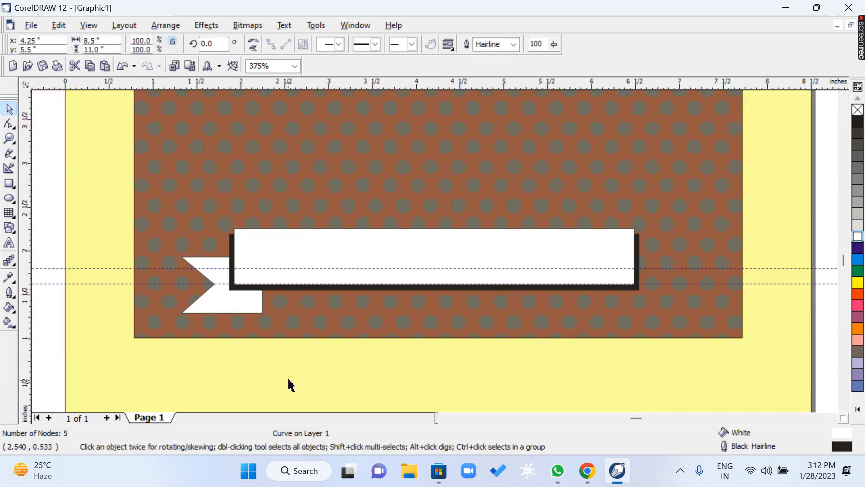
left_click(54, 261)
left_click(215, 301)
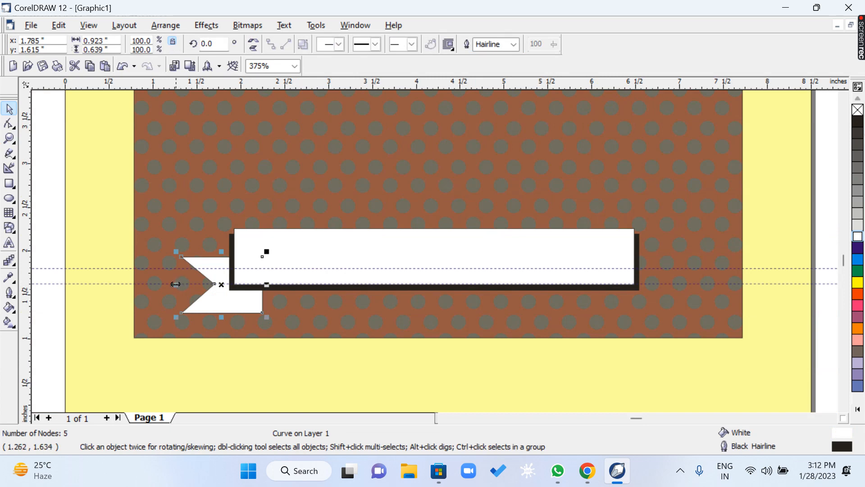
left_click_drag(181, 285, 644, 304)
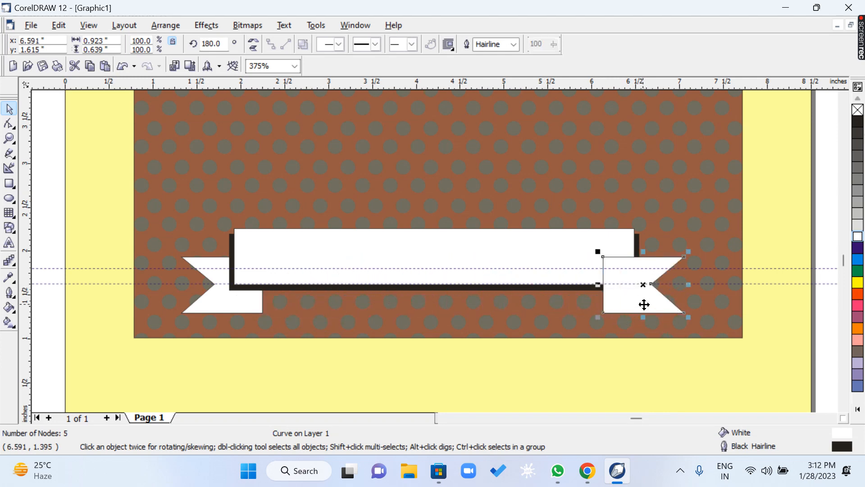
key("ctrl+Page_Down")
key("ctrl+Page_Down")
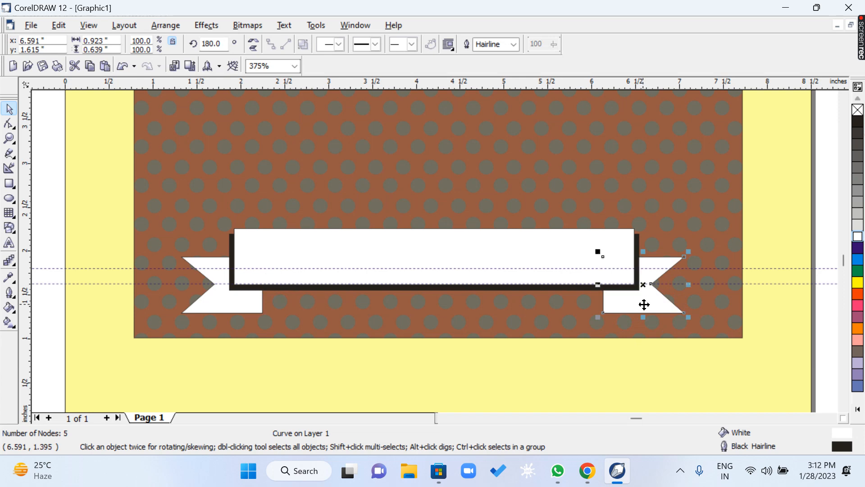
Select both ribbon tails together and move them up by 0.1 inch.
left_click(9, 138)
left_click_drag(131, 194, 767, 357)
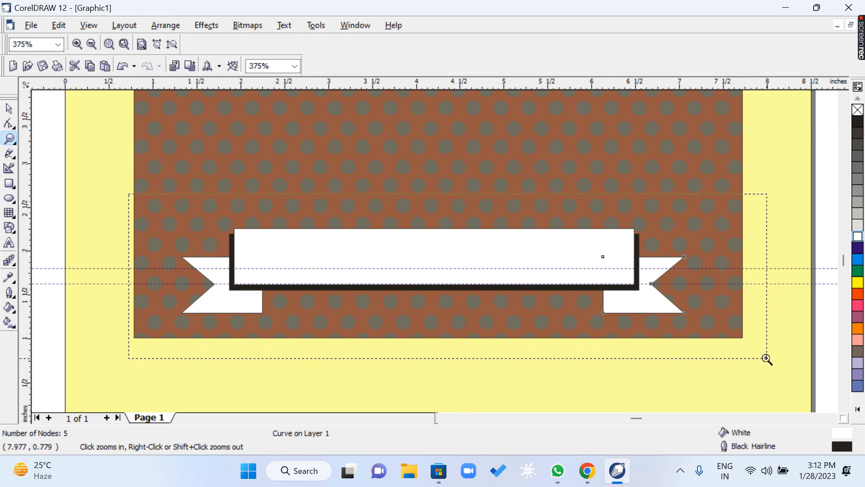
left_click_drag(71, 128, 768, 354)
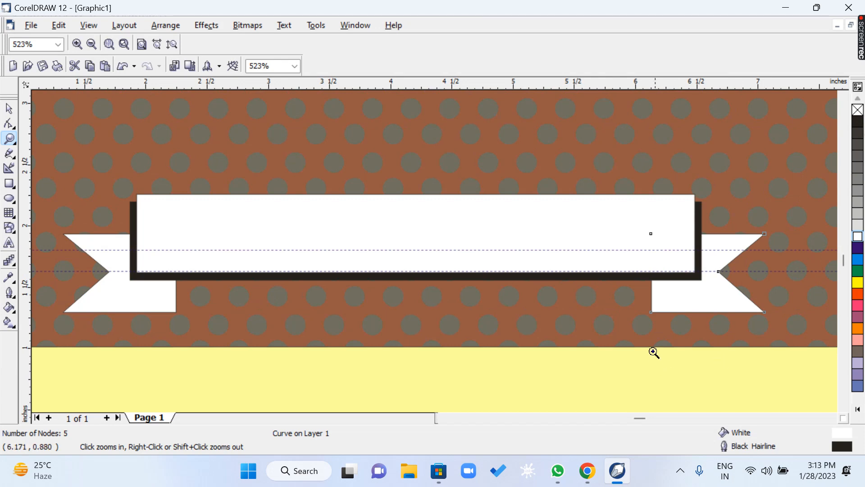
left_click(9, 109)
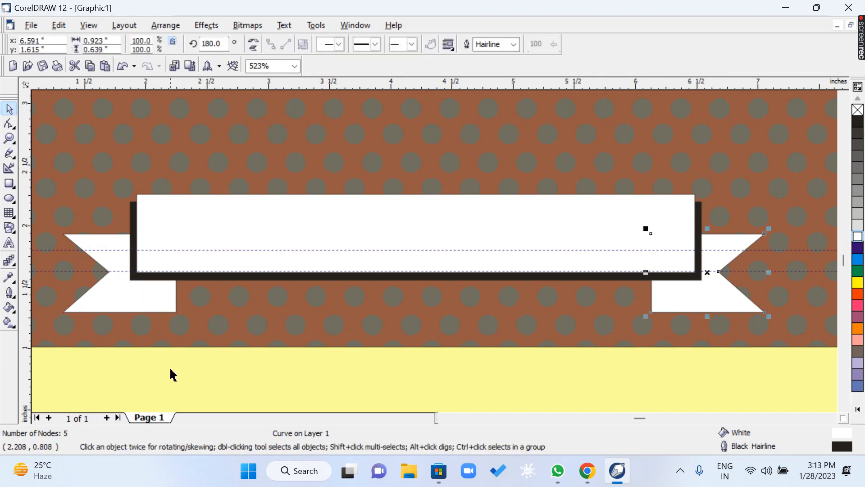
left_click(159, 350)
left_click(143, 310)
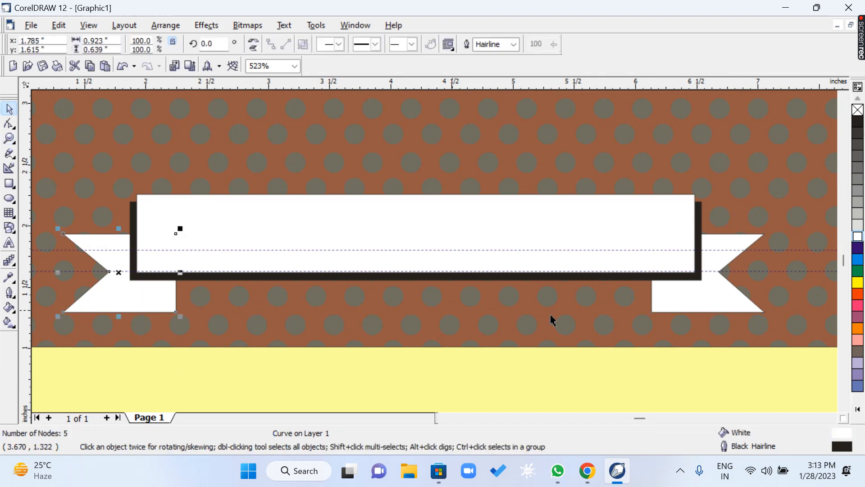
left_click(719, 296, "shift")
key("Up")
key("Up")
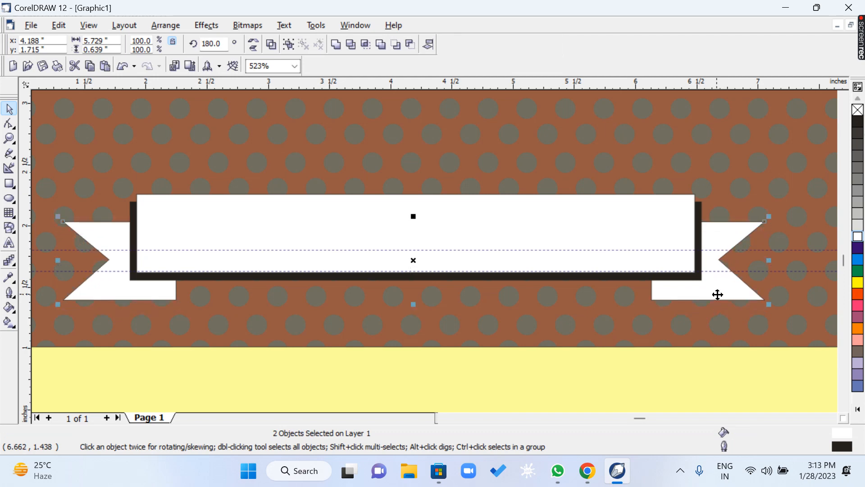
key("Escape")
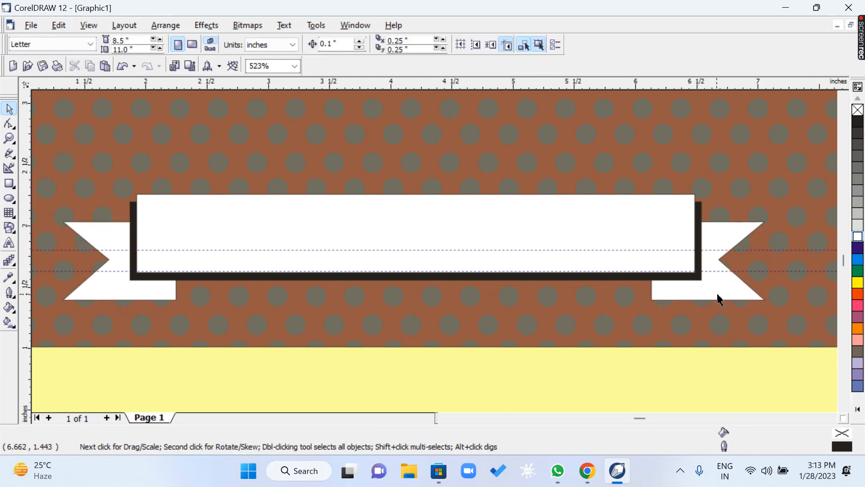
Move the right ribbon tail outward by 0.1 inch and the left ribbon tail outward by 0.05 inch.
left_click(116, 294)
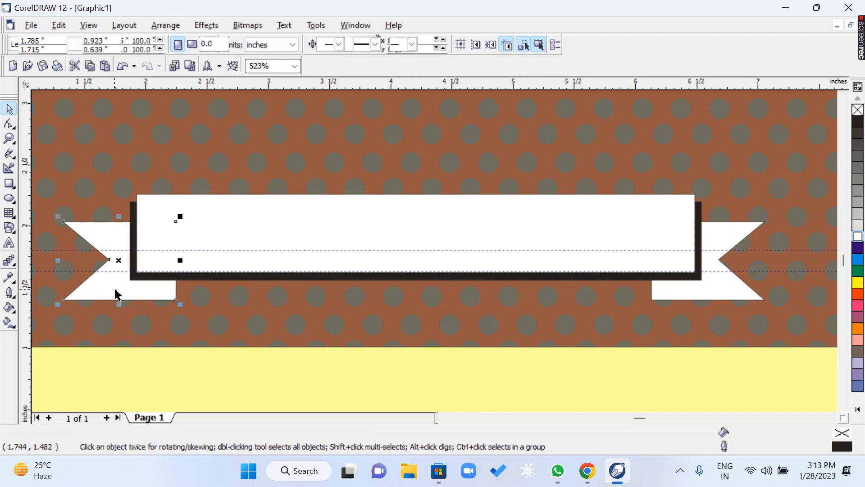
left_click(724, 292)
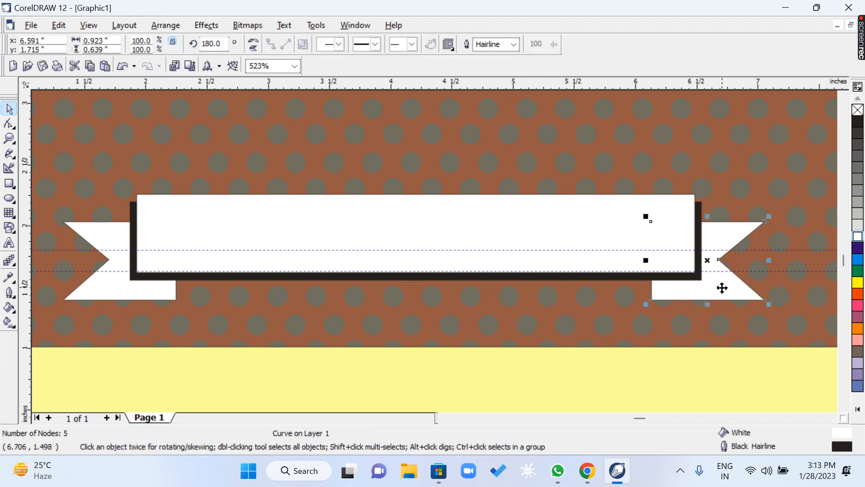
key("Right")
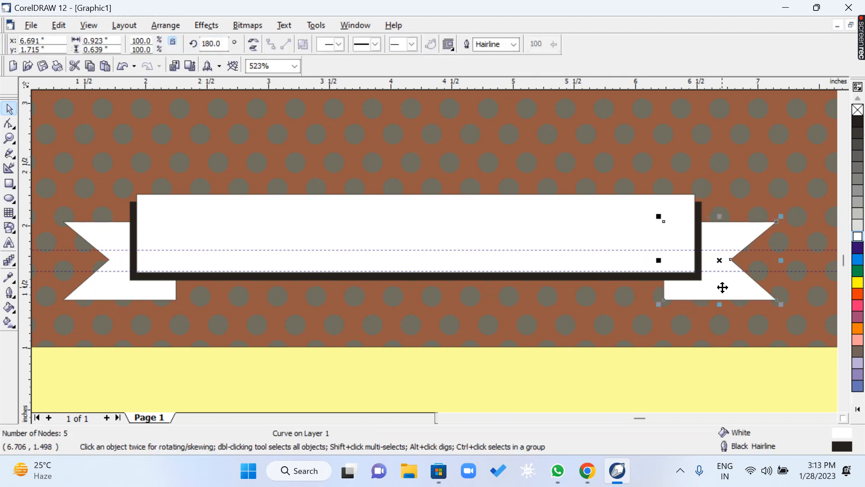
left_click(156, 295)
key("ctrl+Left")
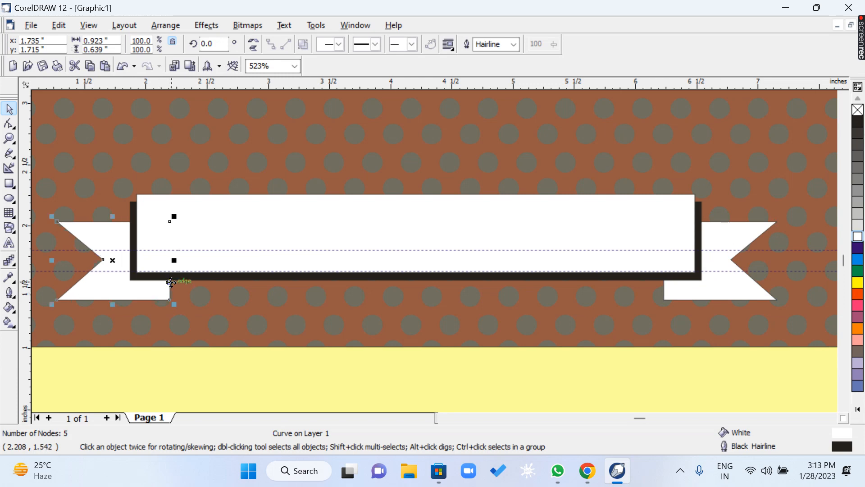
Draw a circle about 2.44 inches in diameter between the "Card" text and the ribbon banner.
left_click(9, 139)
scroll(233, 221, "down", 1)
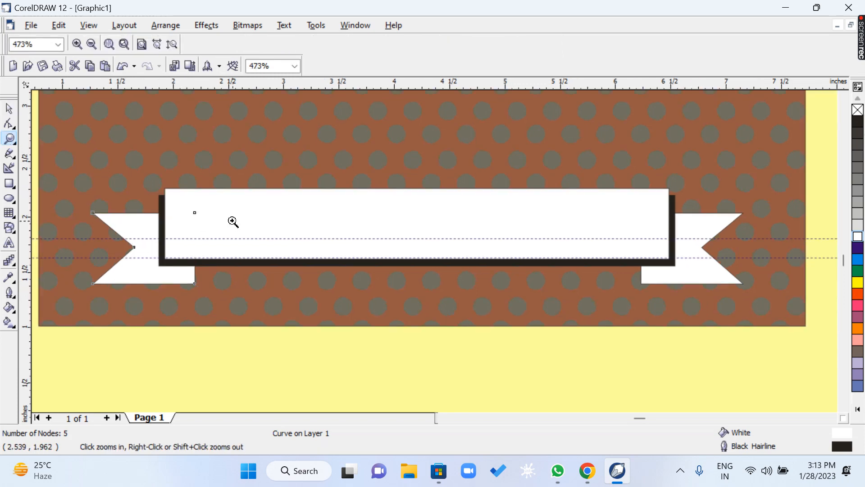
scroll(286, 232, "down", 12)
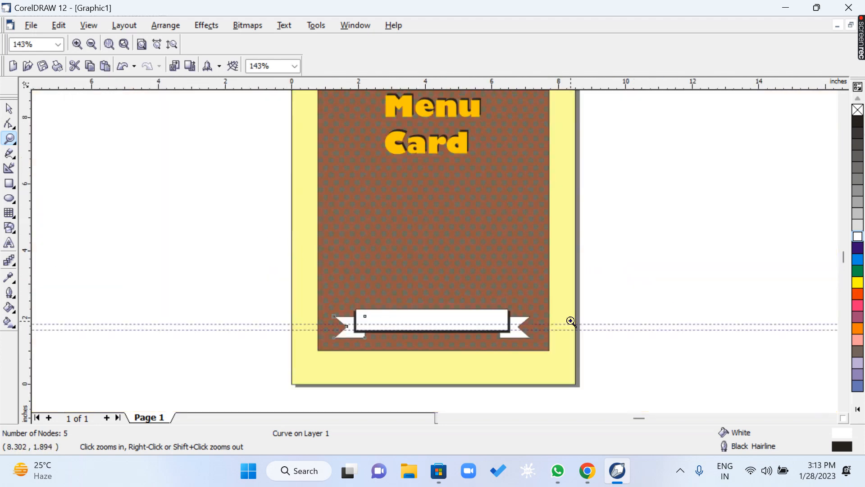
scroll(286, 186, "down", 4)
left_click_drag(279, 114, 454, 335)
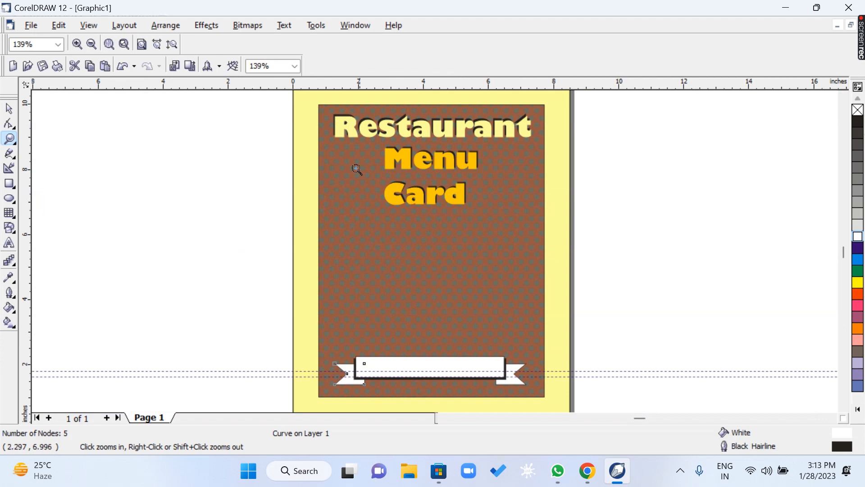
left_click_drag(315, 101, 560, 362)
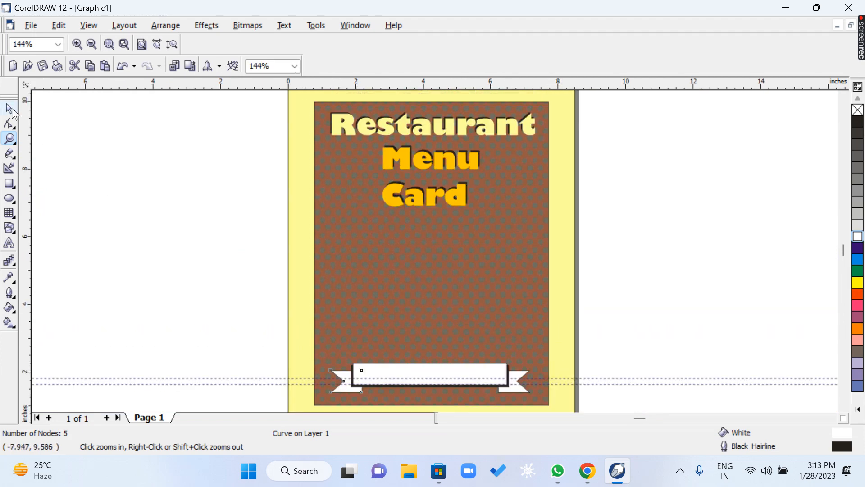
left_click(9, 109)
left_click(170, 230)
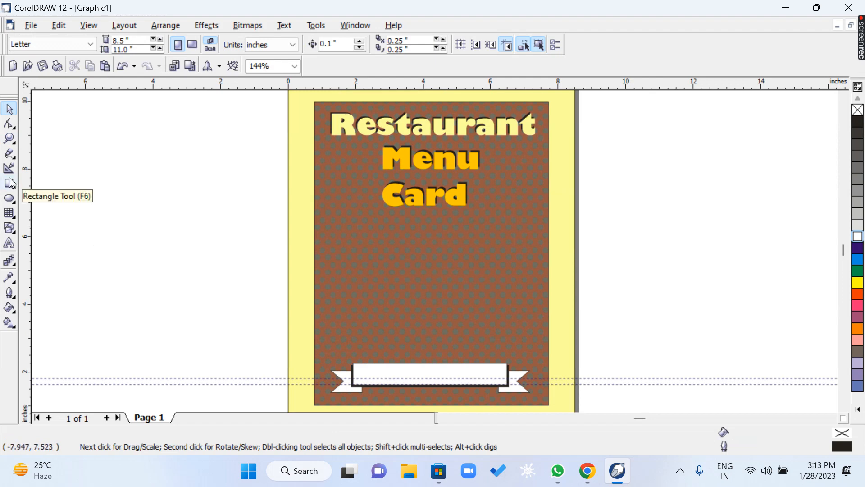
left_click(11, 199)
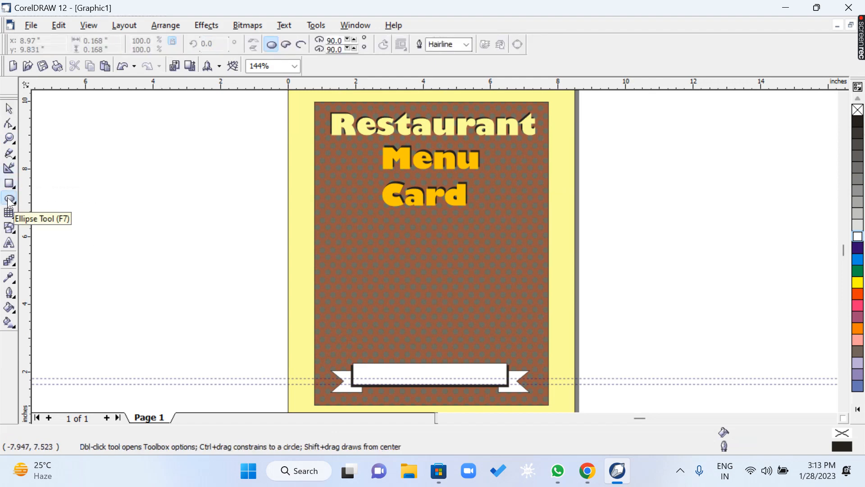
left_click_drag(392, 238, 452, 319)
key("z")
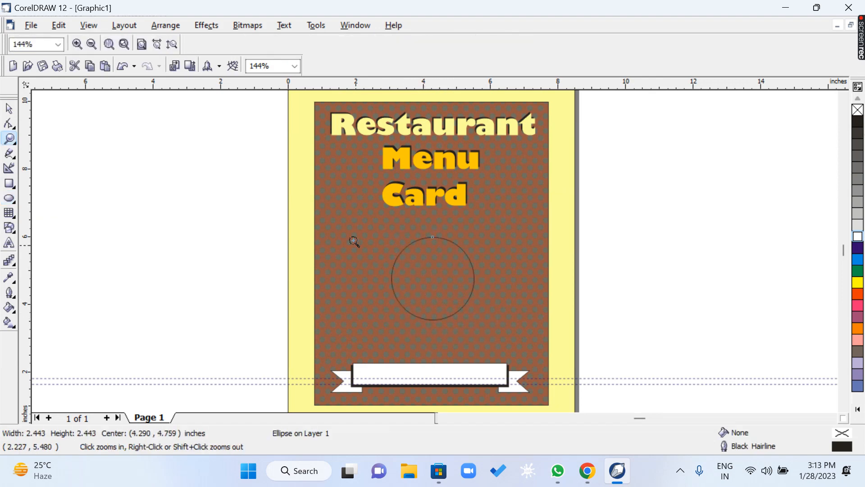
Centre the circle horizontally and vertically on the brown dotted rectangle, and reselect the circle alone.
key("shift+F2")
key("space")
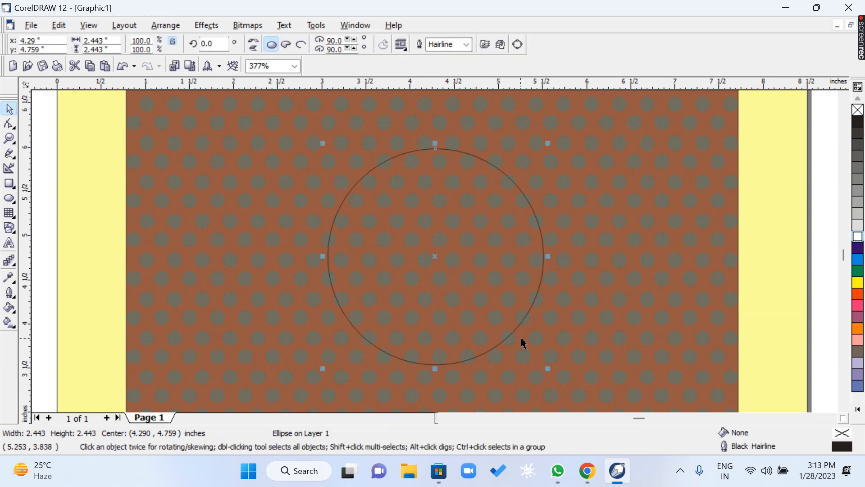
left_click(633, 249, "shift")
key("c")
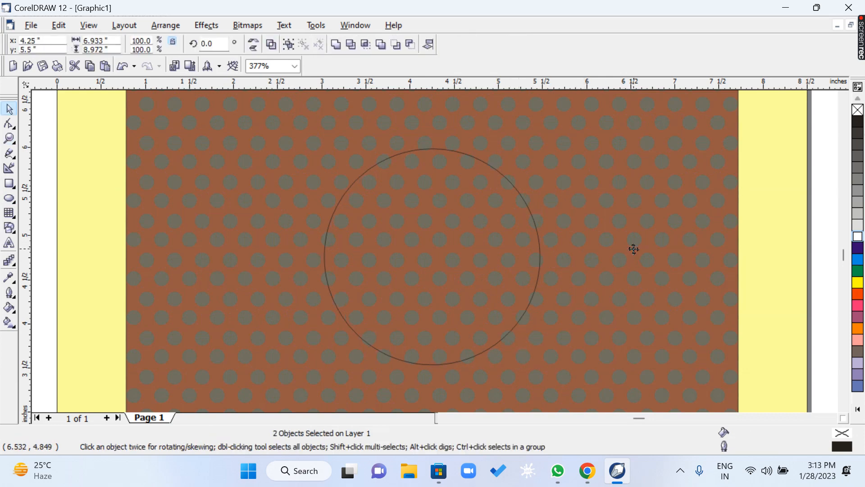
key("e")
key("Escape")
key("h")
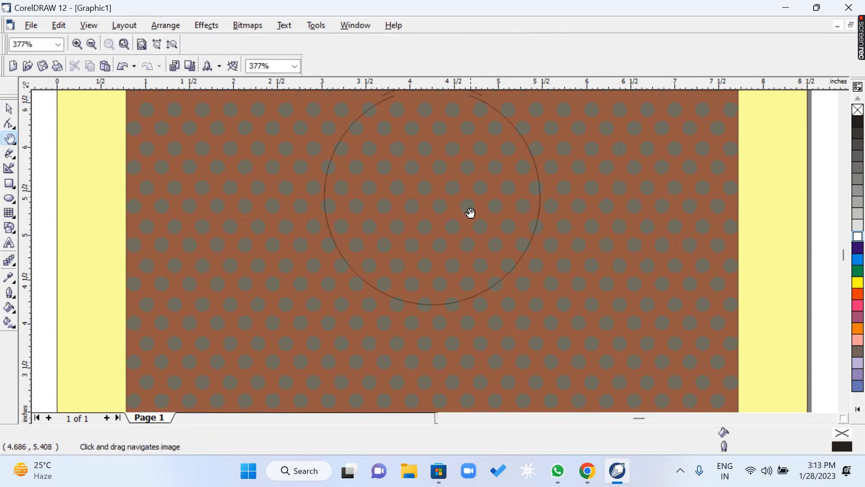
left_click_drag(469, 213, 468, 241)
key("space")
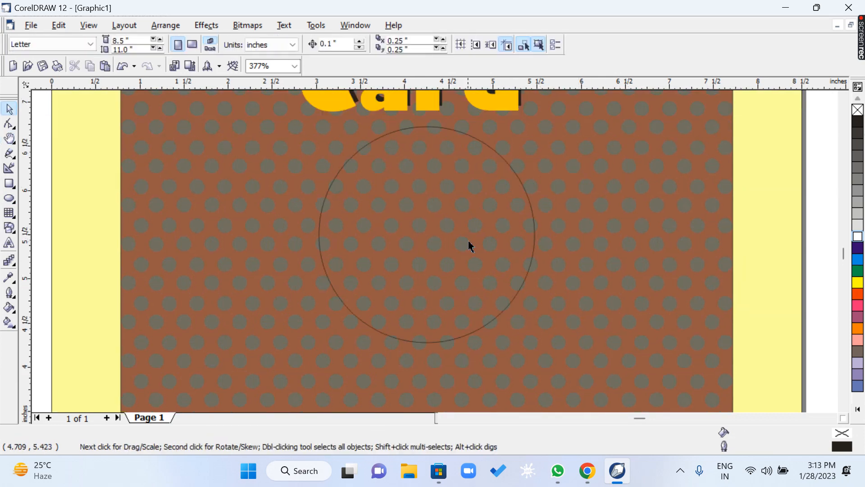
left_click(485, 145)
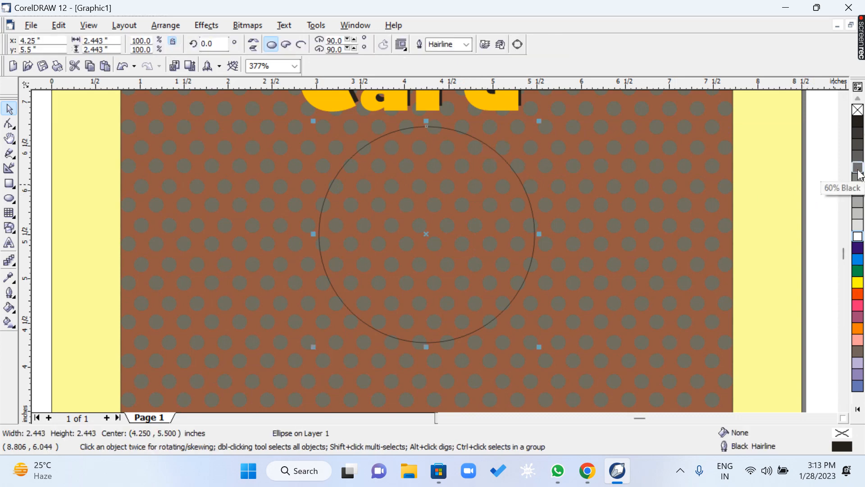
Fill the central circle with 60% Black after trying pink and other grey shades.
left_click(858, 340)
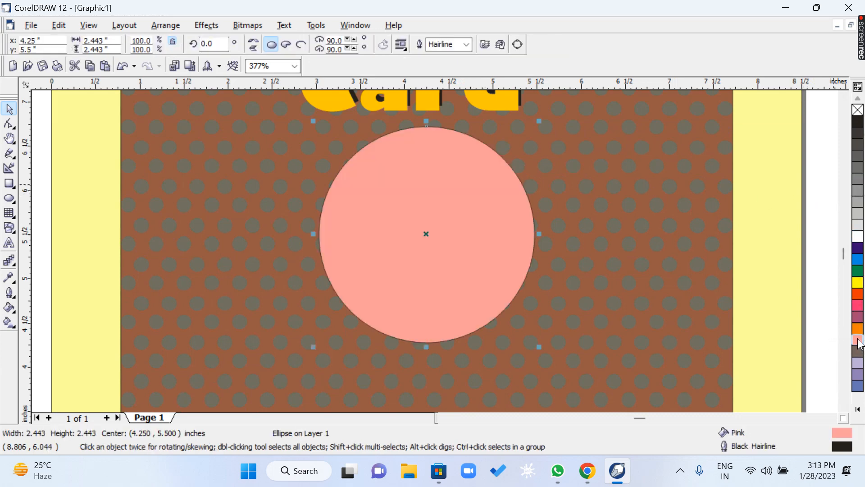
left_click(858, 332)
left_click(858, 167)
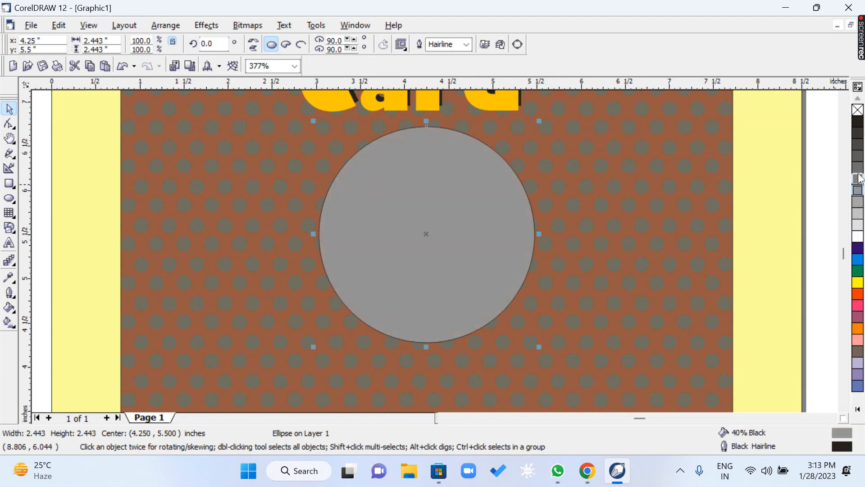
left_click(859, 155)
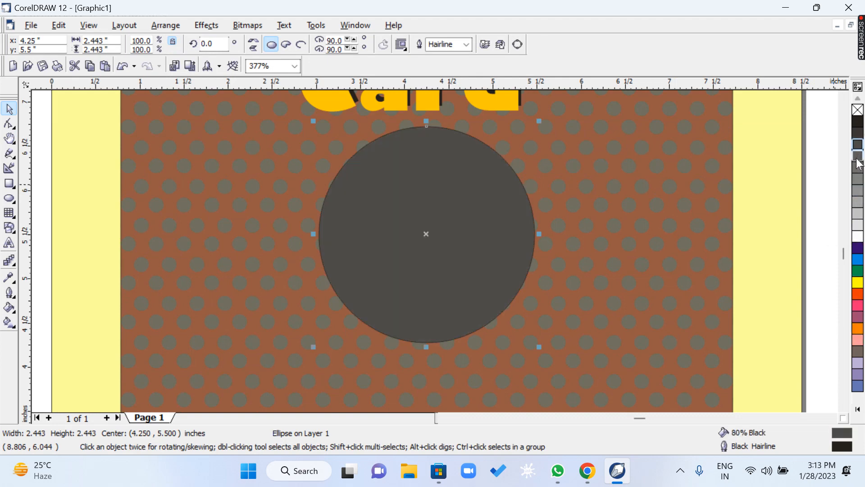
left_click(858, 166)
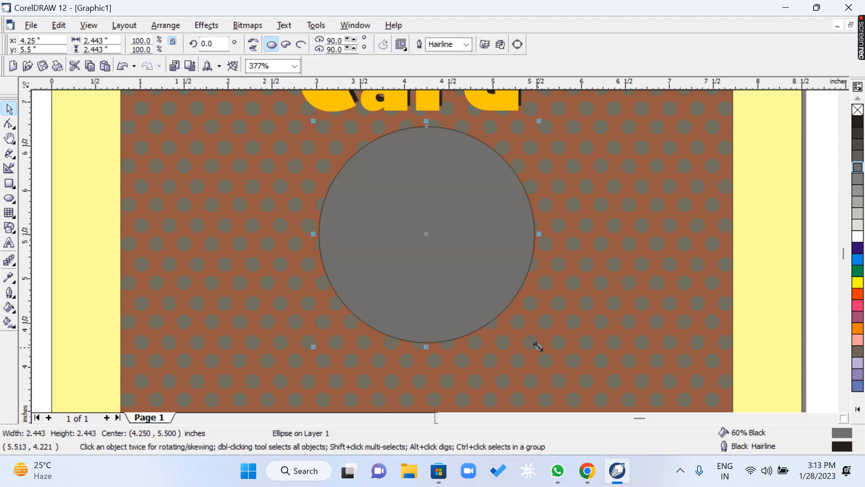
Create a concentric copy of the circle about 1.38 inches in diameter, with a 4.0 pt white outline.
left_click_drag(539, 346, 494, 353)
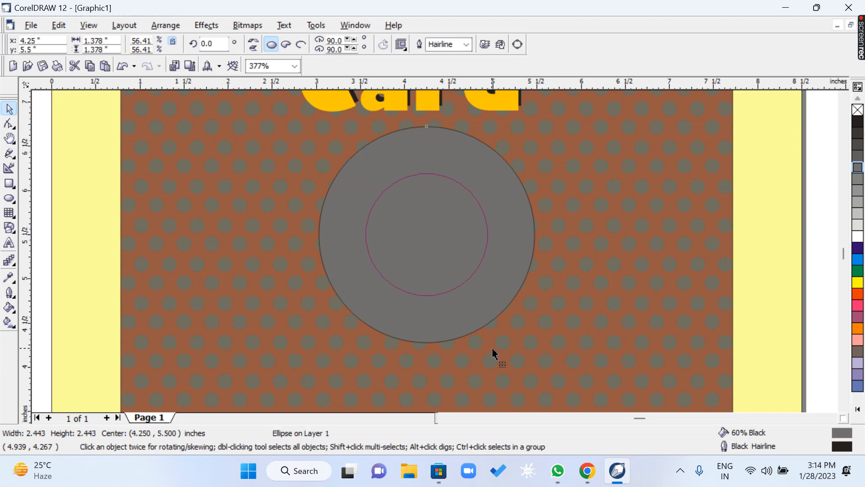
left_click(468, 45)
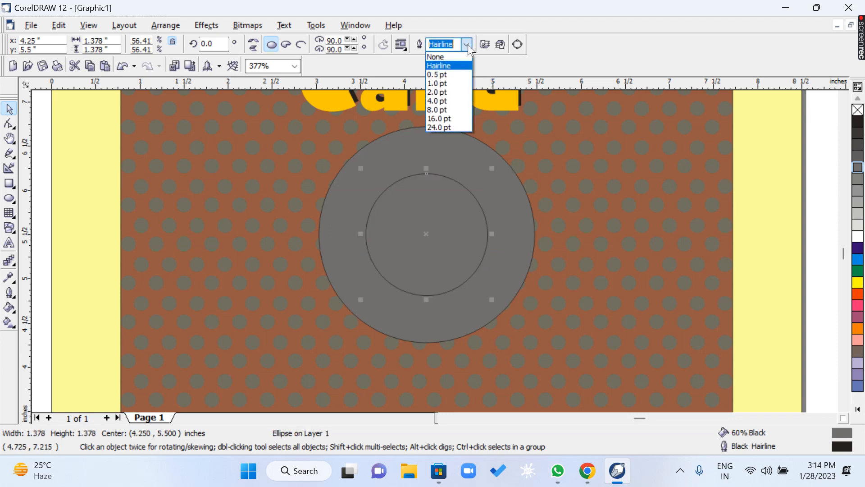
left_click(454, 102)
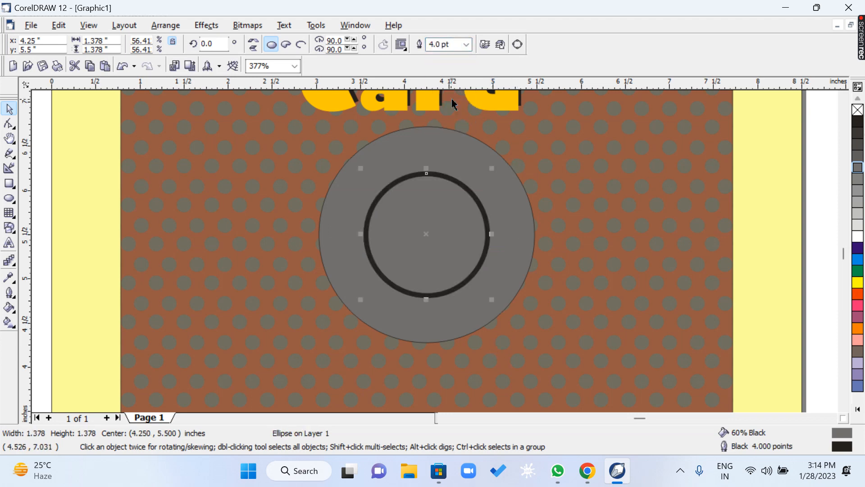
right_click(856, 236)
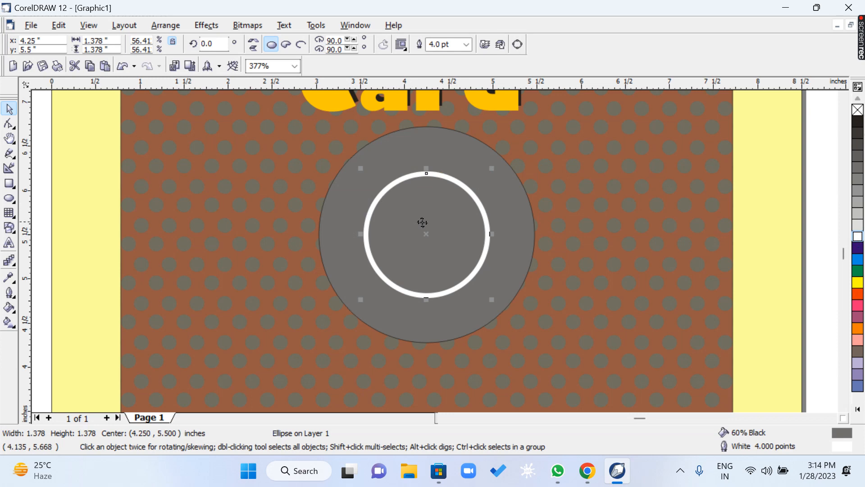
Draw a thin upright rectangle about 0.08 by 2.01 inches over the middle of the circles and convert it to curves.
key("z")
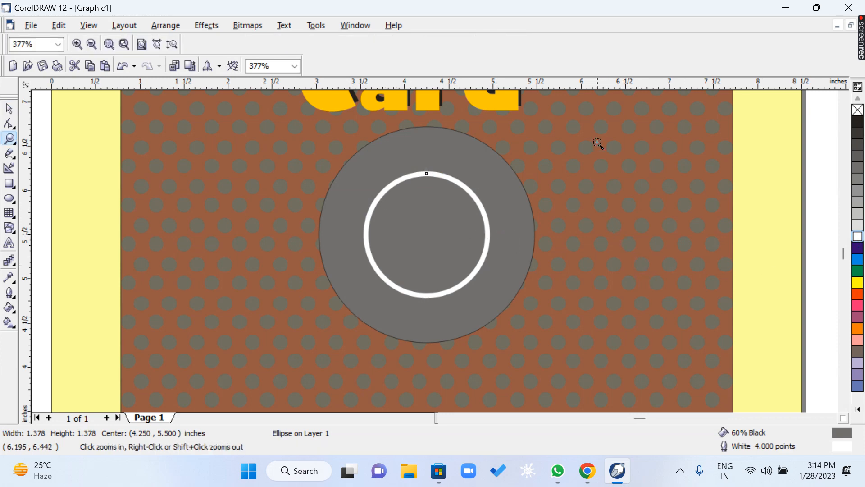
left_click(289, 355)
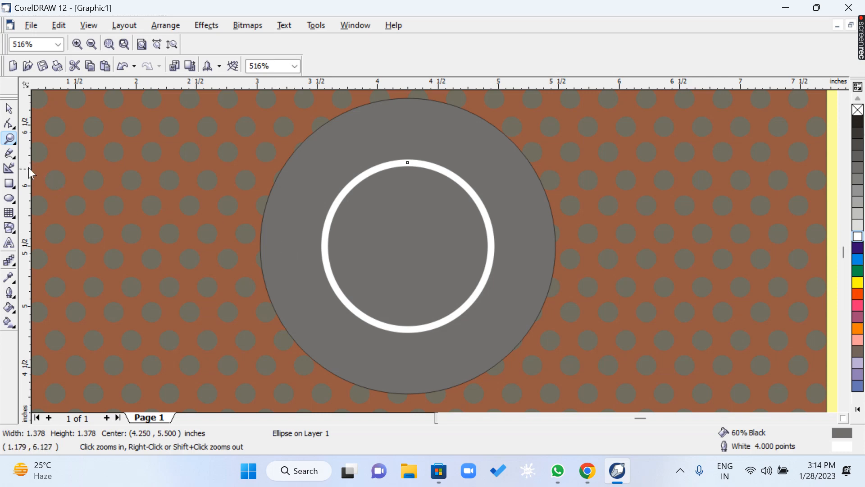
left_click(10, 184)
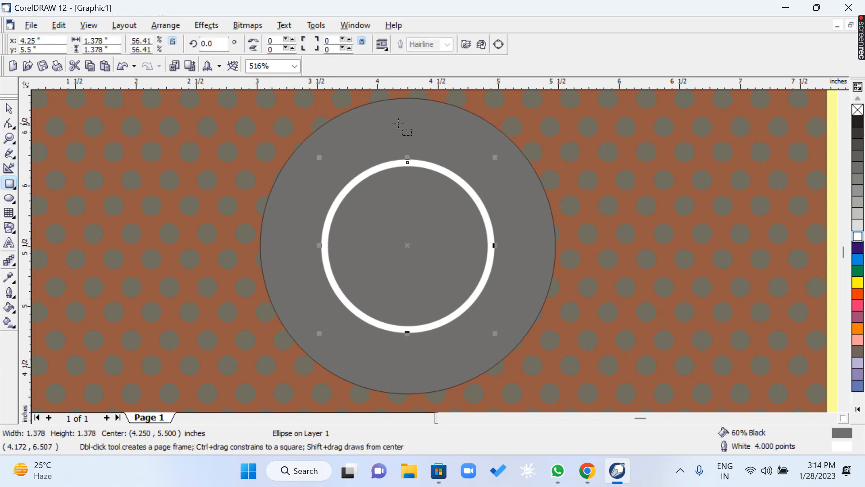
left_click_drag(398, 123, 404, 366)
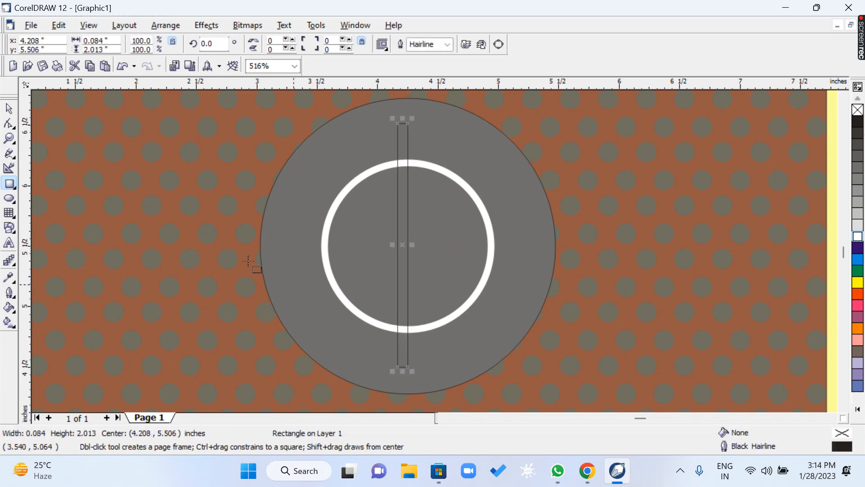
left_click(10, 125)
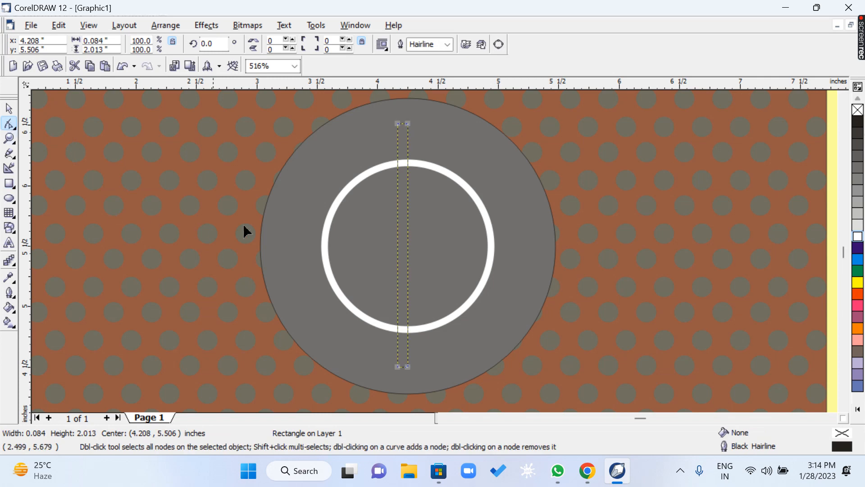
left_click(165, 25)
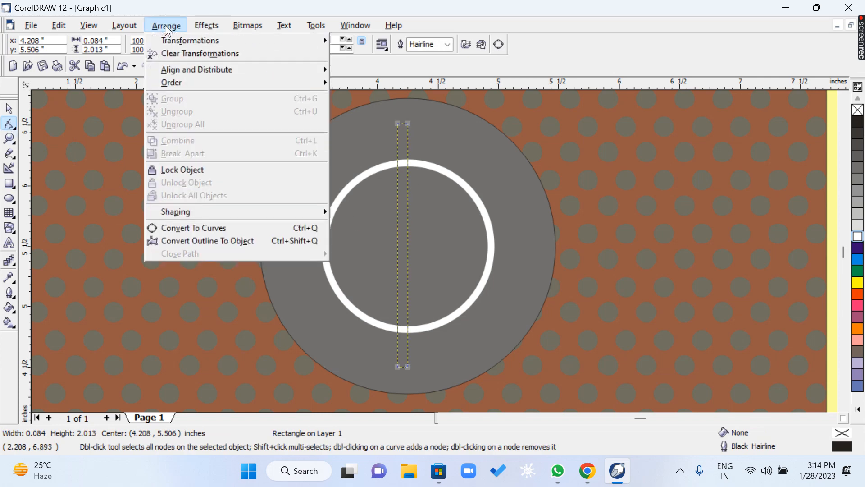
left_click(200, 228)
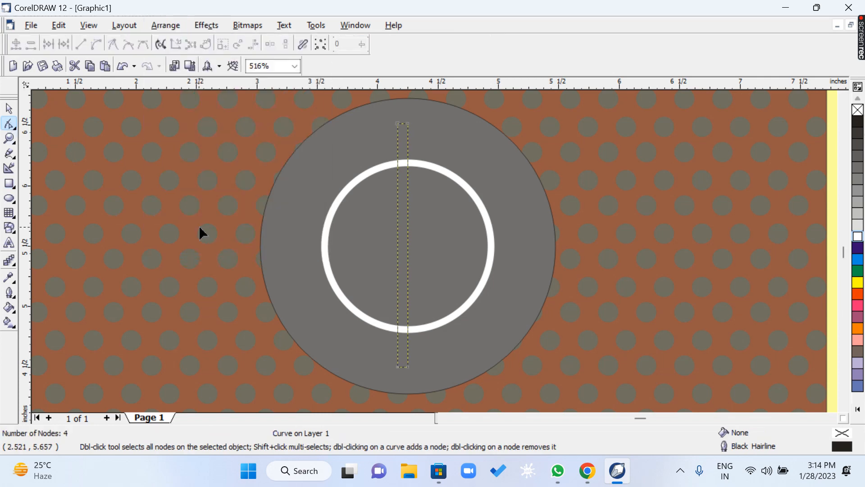
Convert both long sides of the thin rectangle to curves and bend them left, outside the white ring.
left_click(398, 234)
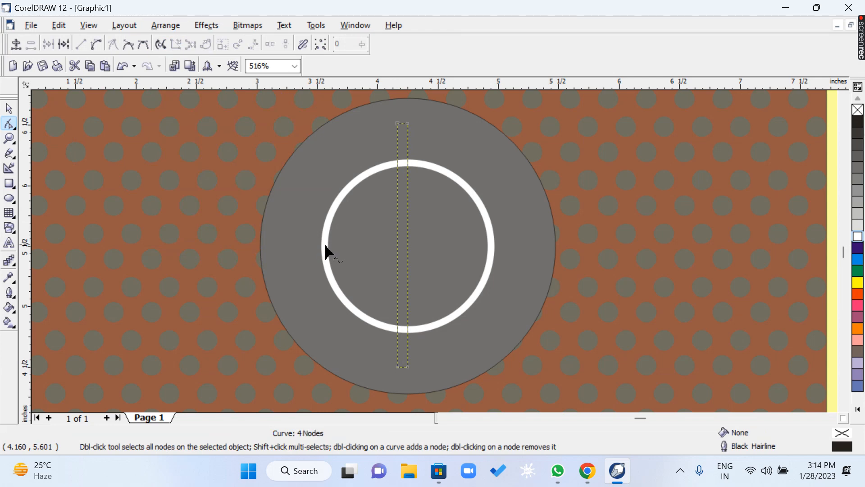
left_click(95, 43)
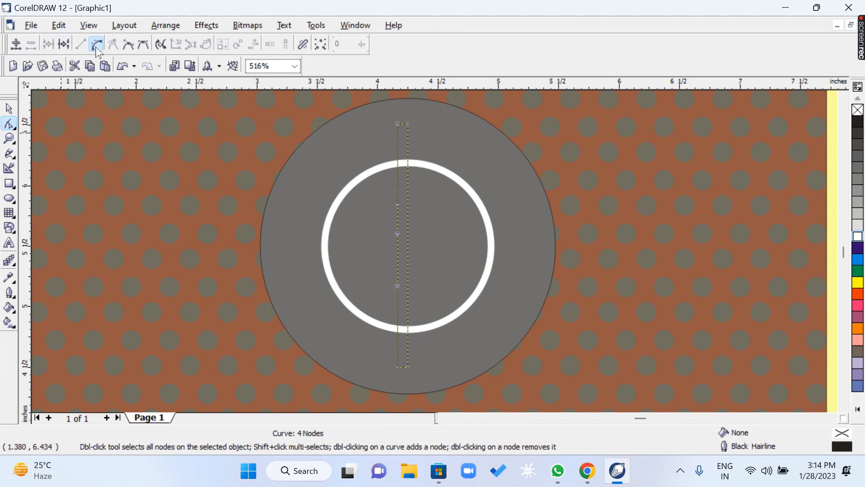
left_click(409, 235)
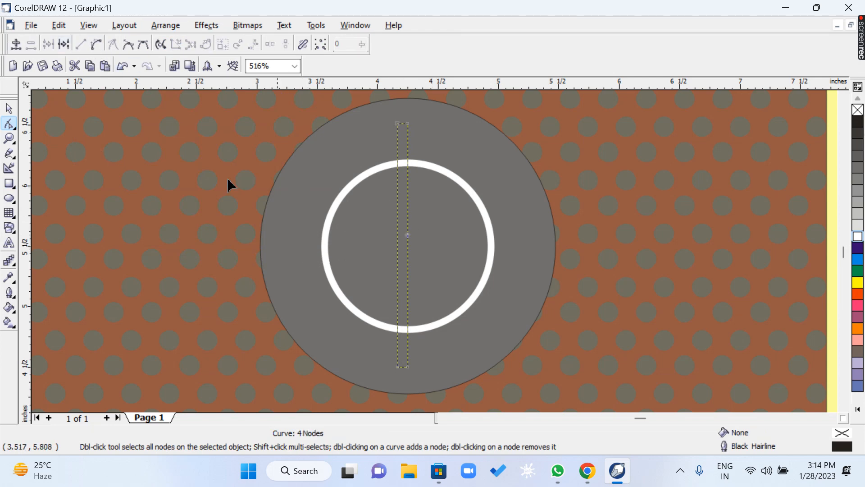
left_click(99, 48)
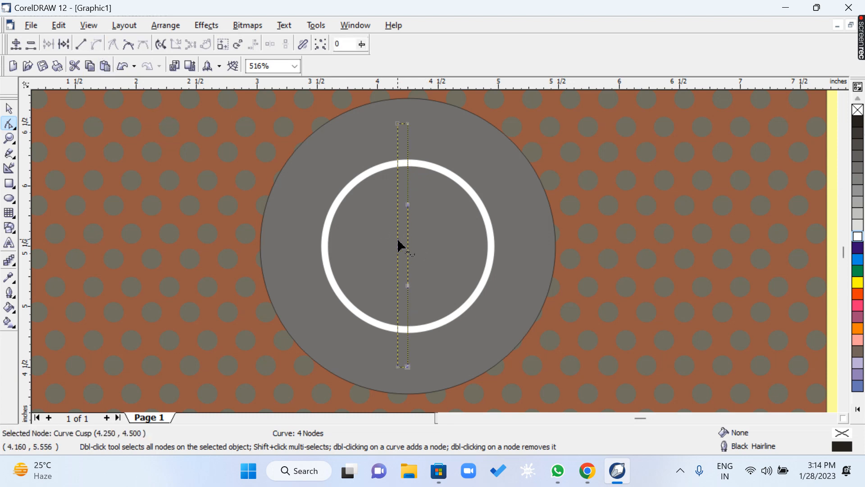
left_click_drag(398, 245, 315, 233)
left_click_drag(409, 248, 293, 247)
Turn off Dynamic Guides and delete the upper right corner node of the bent strip.
left_click(89, 25)
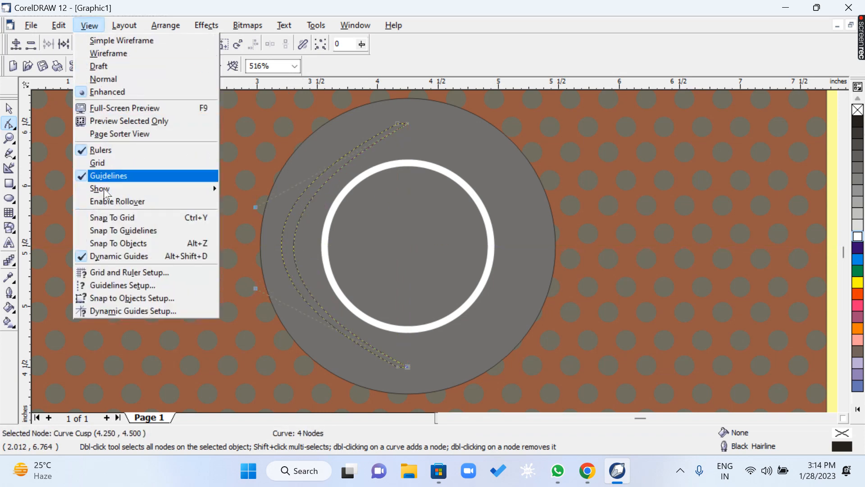
left_click(119, 256)
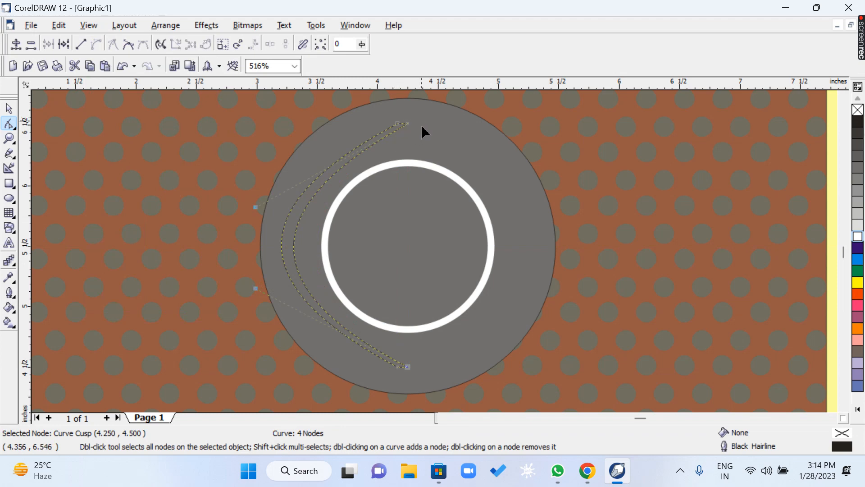
left_click(12, 143)
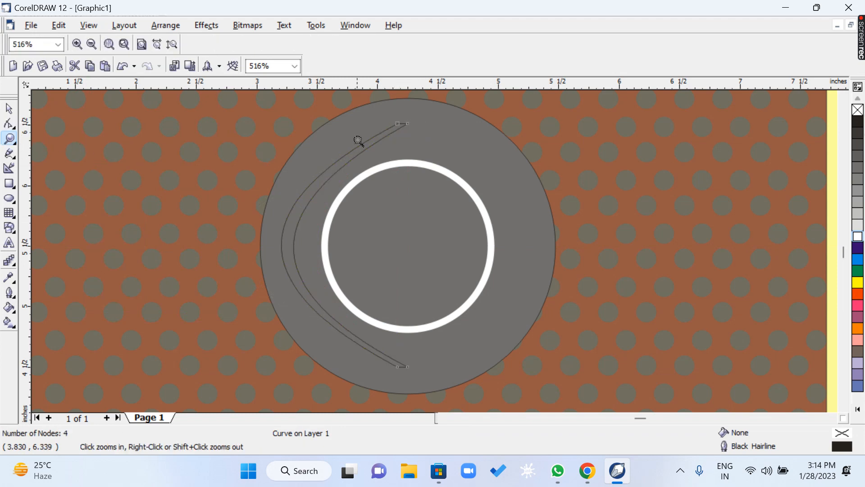
left_click_drag(433, 150, 433, 150)
left_click(9, 124)
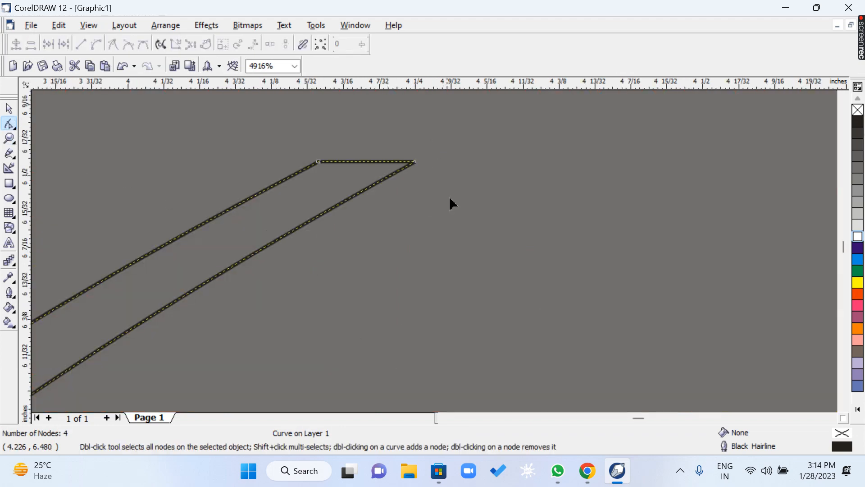
left_click_drag(388, 203, 387, 205)
key("Delete")
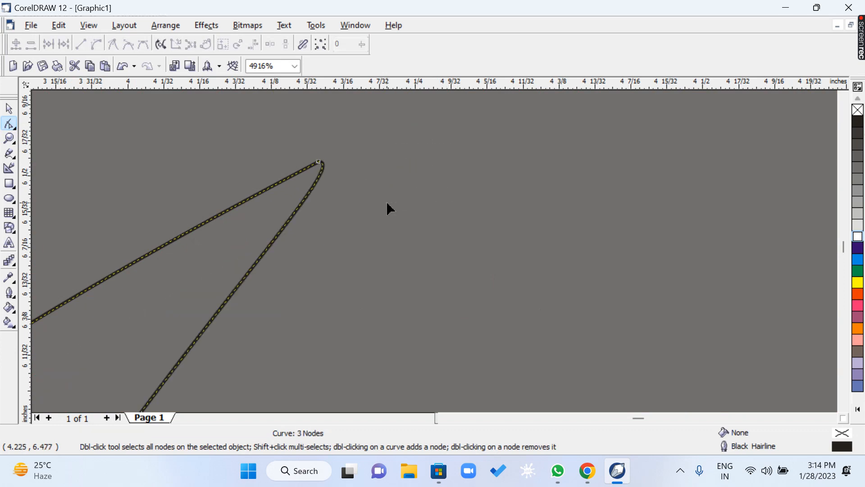
Delete the lower right corner node of the bent strip, leaving one node at each end.
left_click(9, 138)
right_click(293, 219)
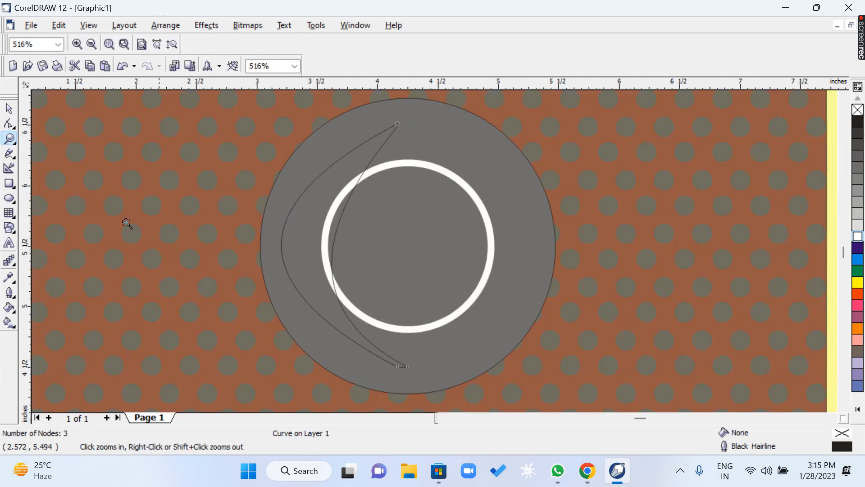
left_click(9, 125)
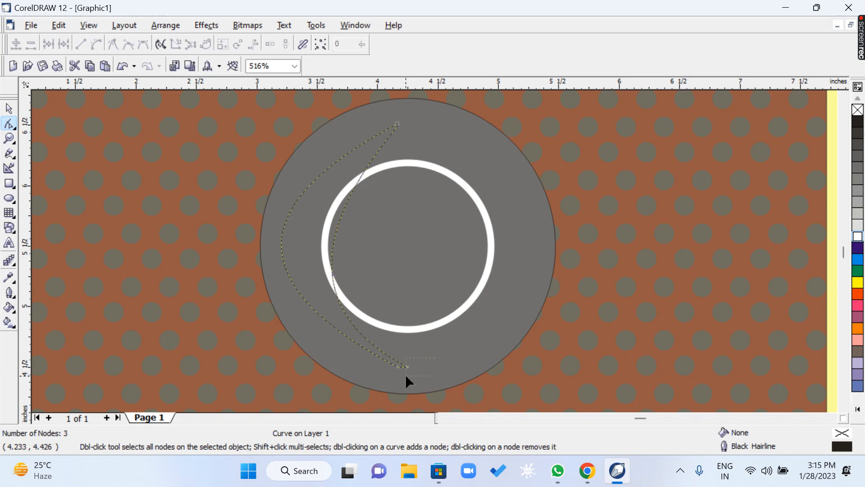
left_click_drag(407, 382, 419, 386)
key("Delete")
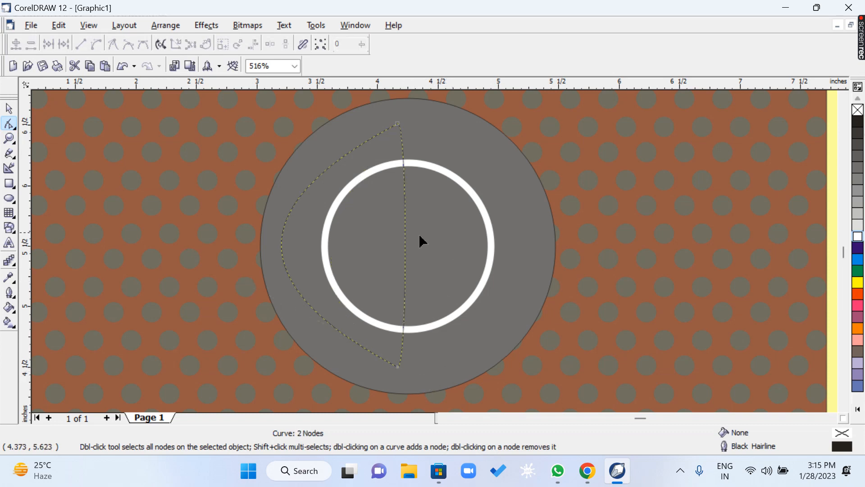
Straighten the shape's inner edge, convert it back to a curve, and bend it left to form a slim crescent.
left_click(405, 229)
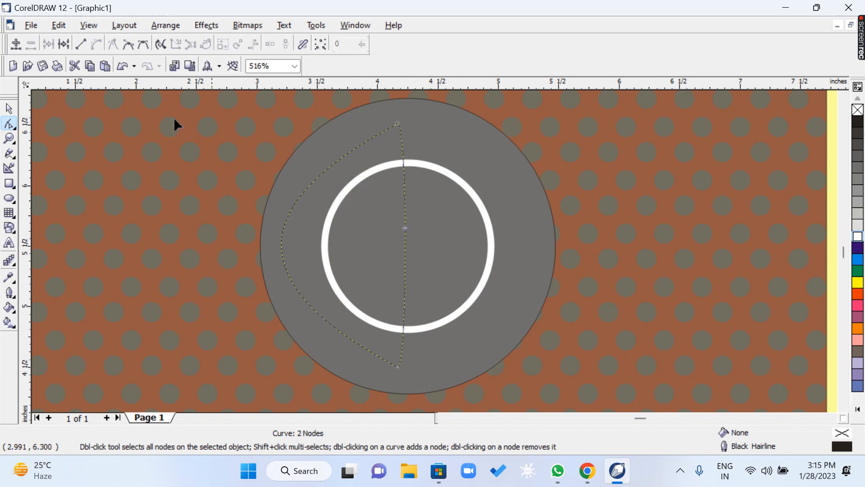
left_click(76, 45)
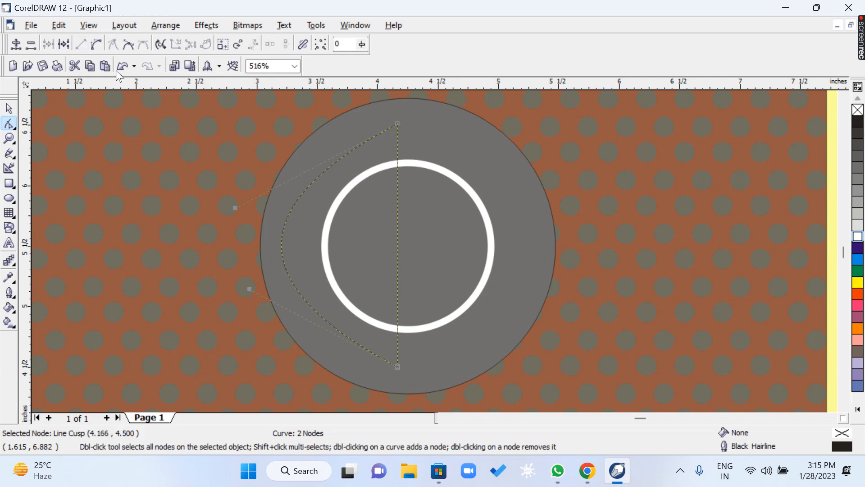
left_click(398, 249)
left_click(96, 45)
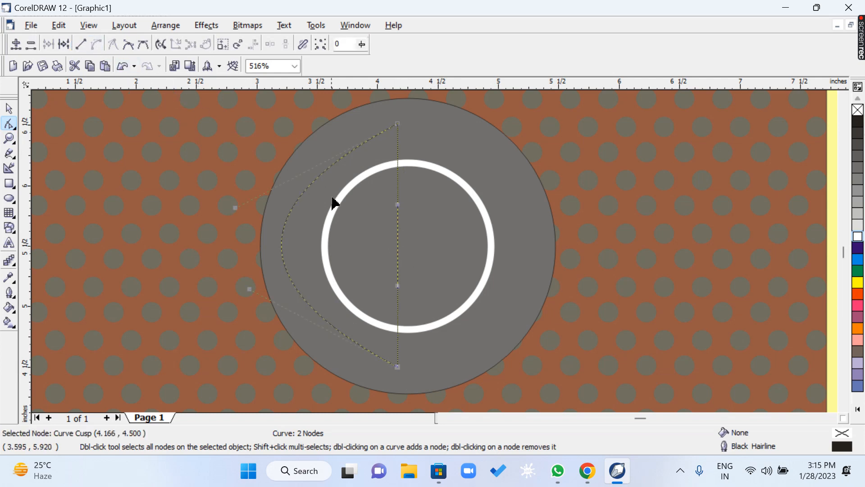
left_click_drag(399, 211, 231, 228)
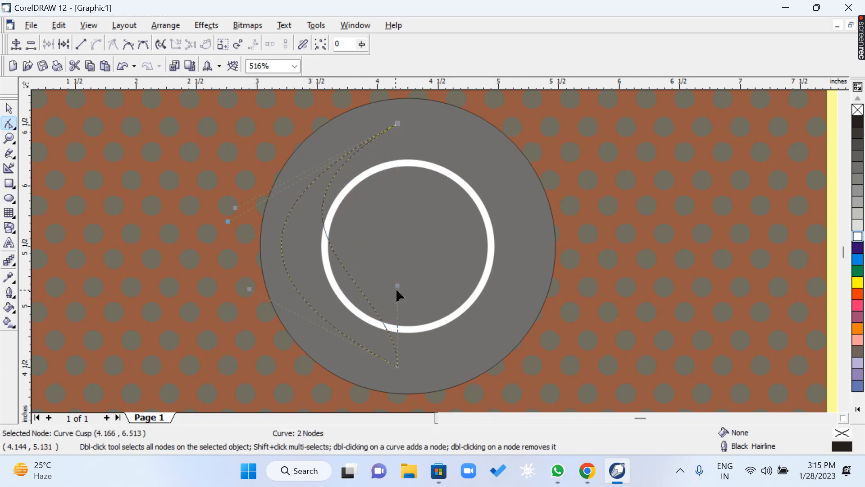
left_click_drag(398, 286, 302, 314)
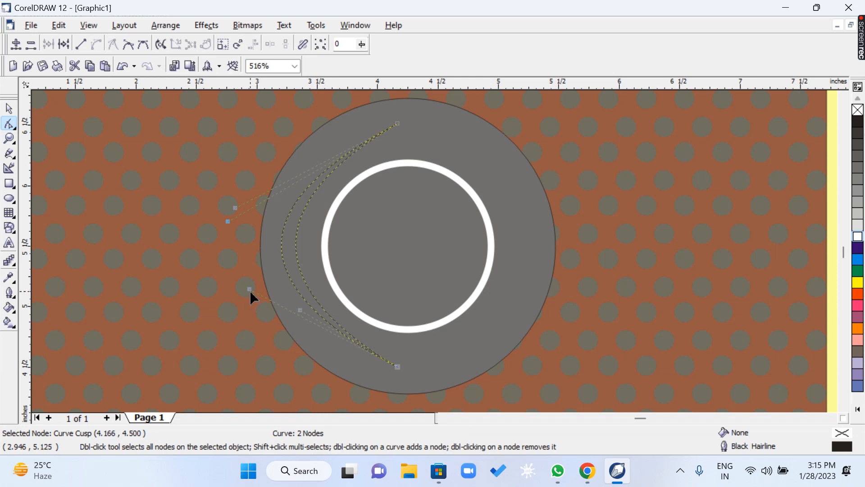
Round the crescent's outer edge by moving its lower control handle down and its upper control handle up.
left_click(251, 318)
left_click_drag(414, 360, 380, 376)
left_click(251, 303)
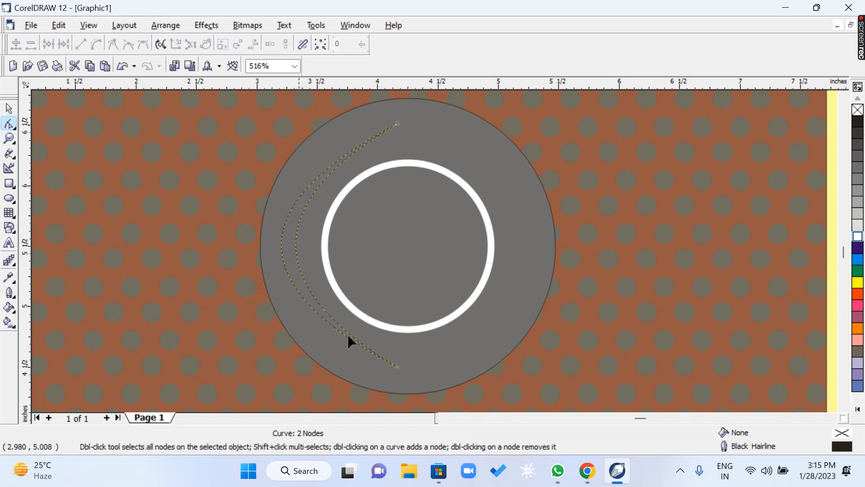
left_click_drag(414, 346, 384, 387)
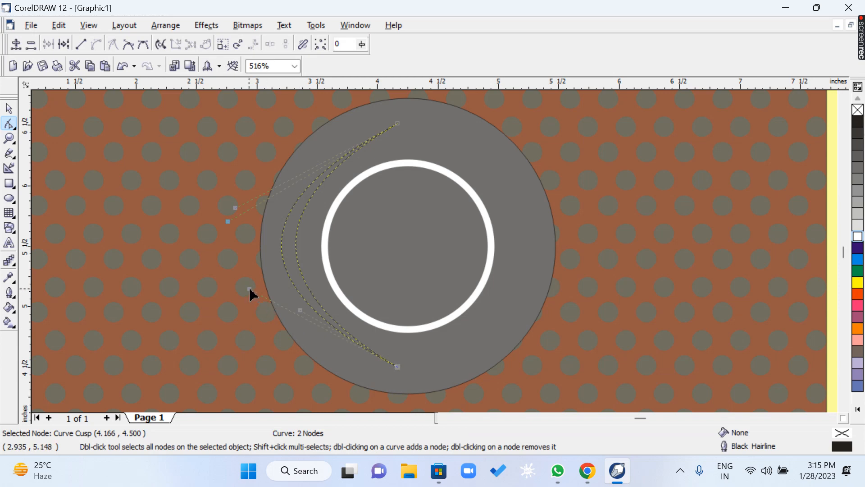
left_click_drag(250, 289, 261, 362)
left_click_drag(235, 208, 226, 137)
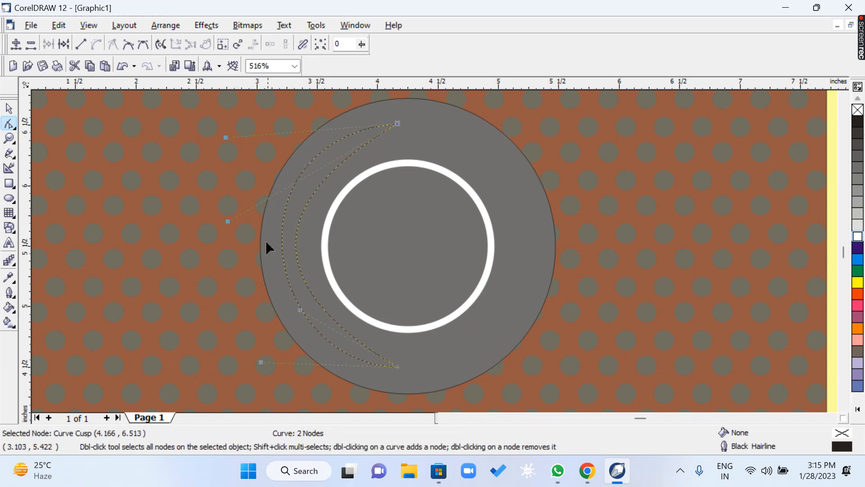
Reshape the crescent's inner edge into a thin arc by moving its upper control handle up and its lower one down and outward.
left_click_drag(228, 223, 221, 180)
key("h")
left_click_drag(382, 309, 393, 286)
key("space")
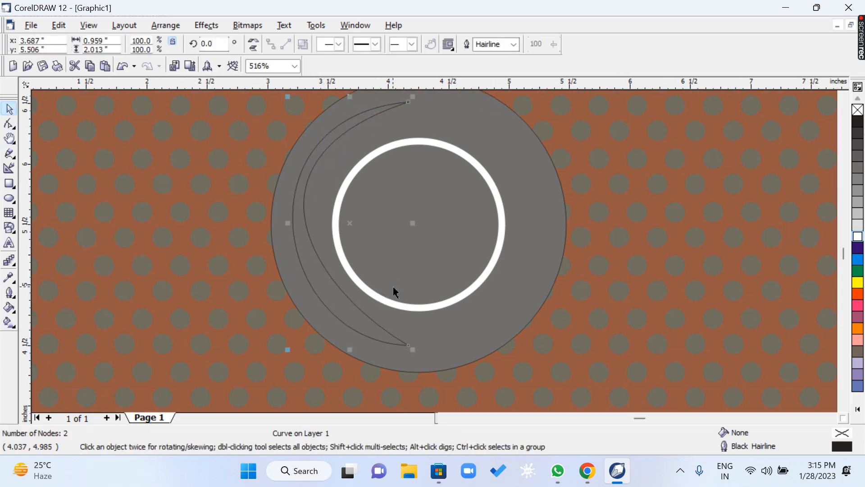
left_click(9, 124)
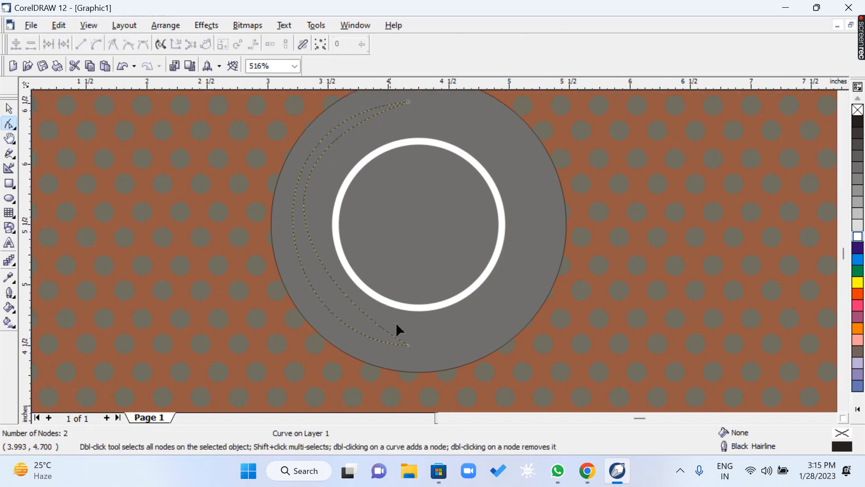
left_click(331, 314)
left_click_drag(311, 288, 294, 336)
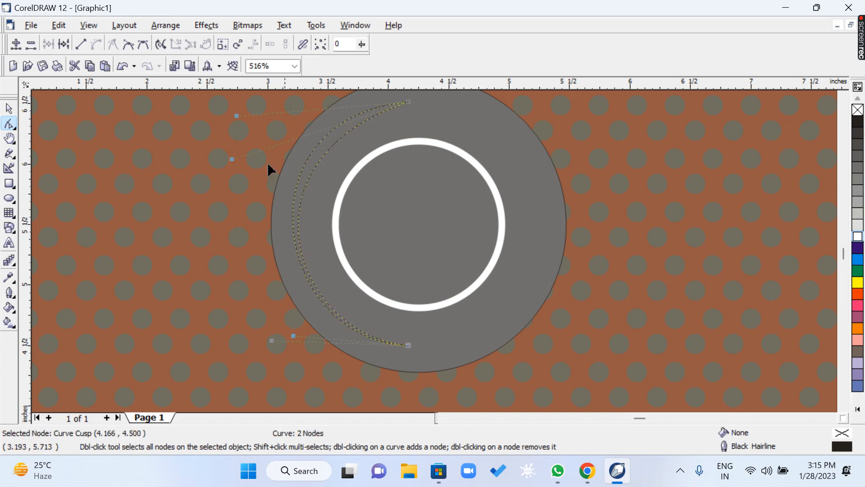
left_click_drag(233, 160, 230, 135)
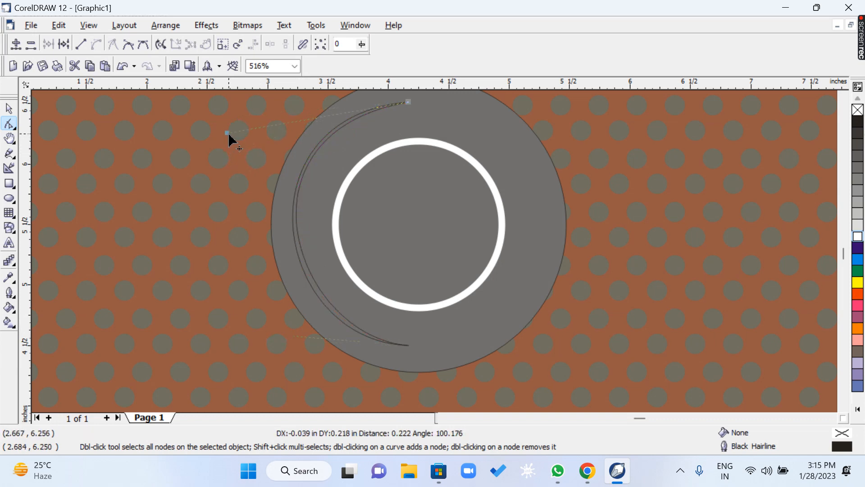
Fill the crescent with white and fine-tune the control handles at both ends to even out its thickness.
left_click(10, 109)
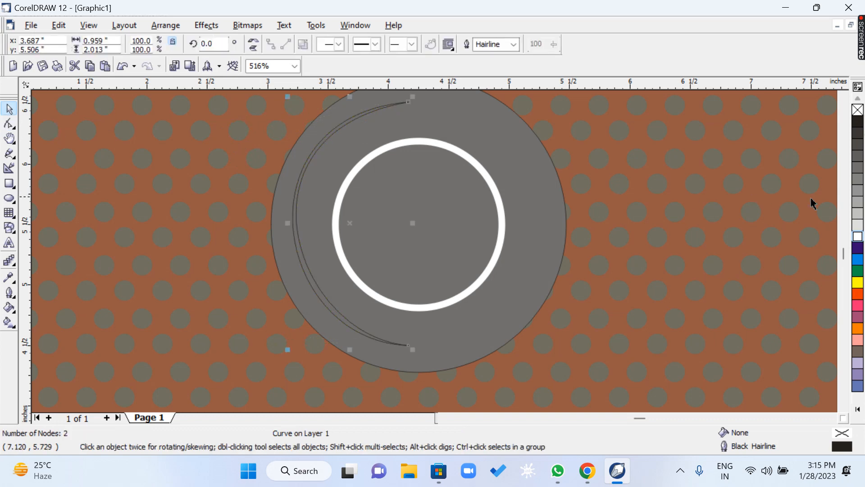
left_click(857, 232)
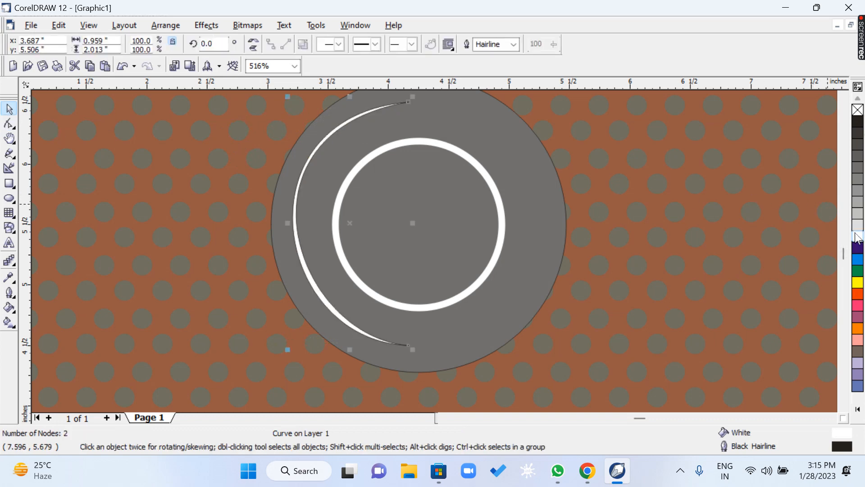
left_click(9, 123)
left_click_drag(401, 357, 400, 359)
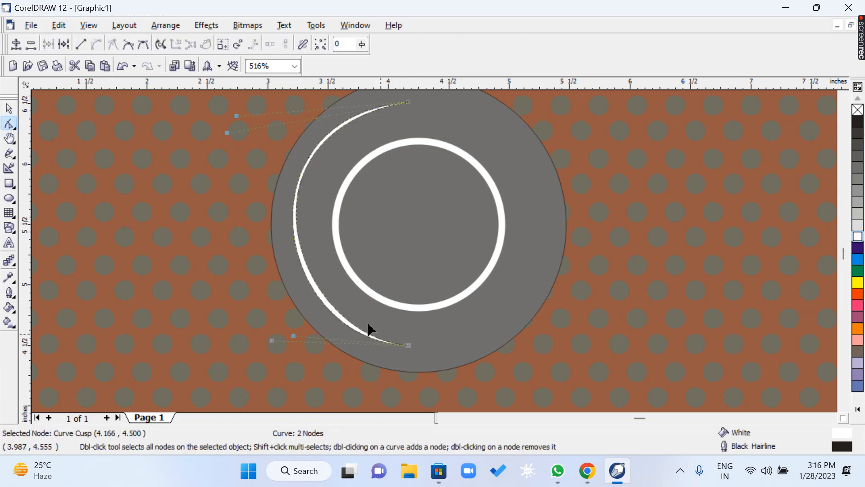
mouse_move(294, 336)
left_mouse_down()
mouse_move(284, 342)
mouse_move(288, 331)
left_mouse_up()
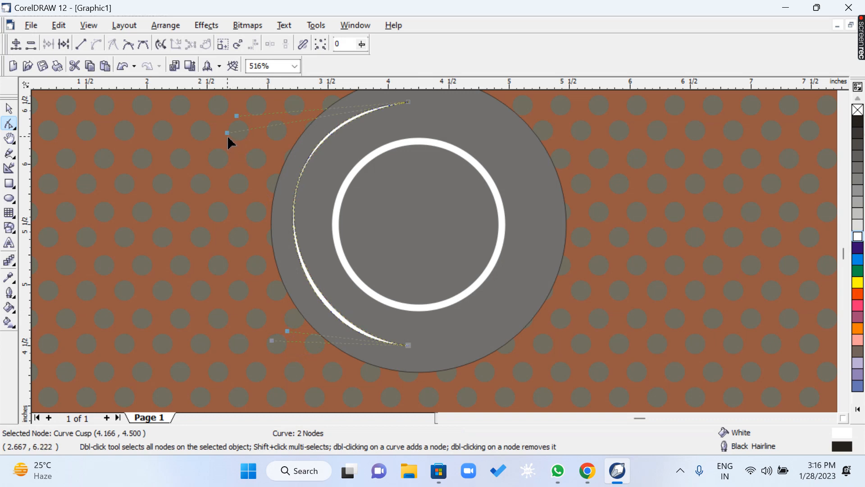
left_click_drag(228, 137, 237, 122)
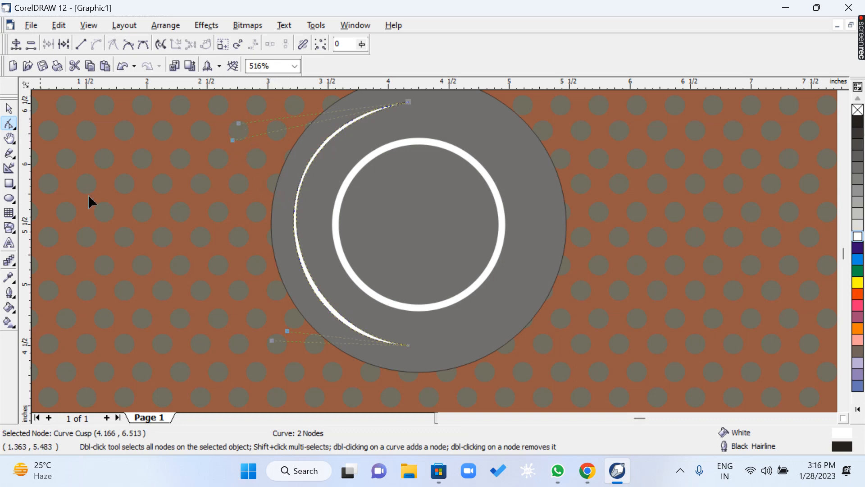
key("space")
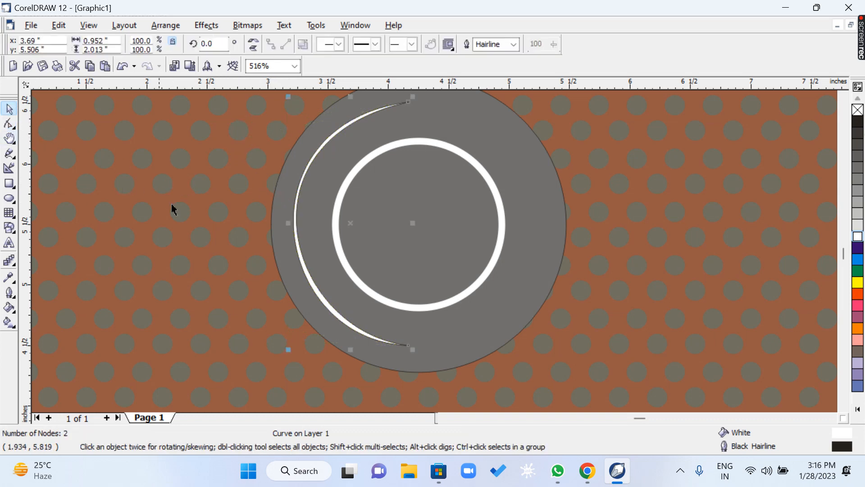
Mirror a copy of the white crescent horizontally onto the opposite side of the central white ring.
left_click_drag(287, 226, 479, 226)
left_click(530, 321)
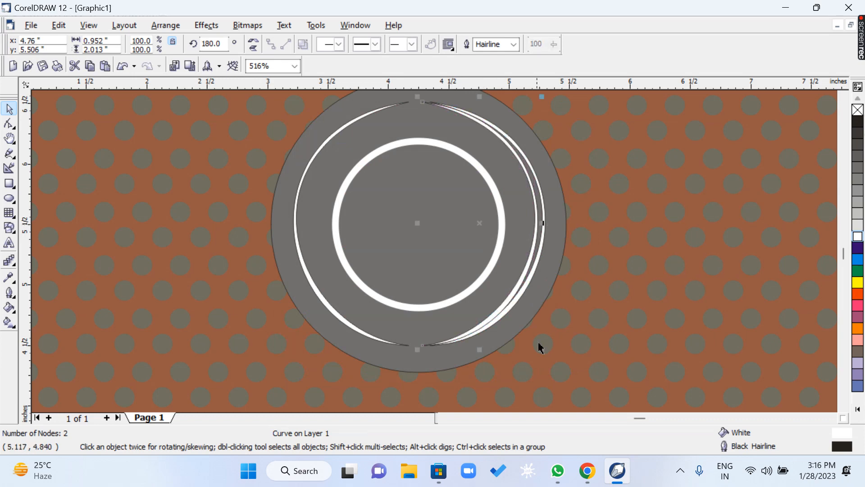
Try scaling down an extra copy of the mirrored crescent beside the white ring, and delete that copy.
left_click_drag(542, 352, 520, 336)
left_click_drag(479, 233, 505, 220)
key("ctrl+z")
key("ctrl+z")
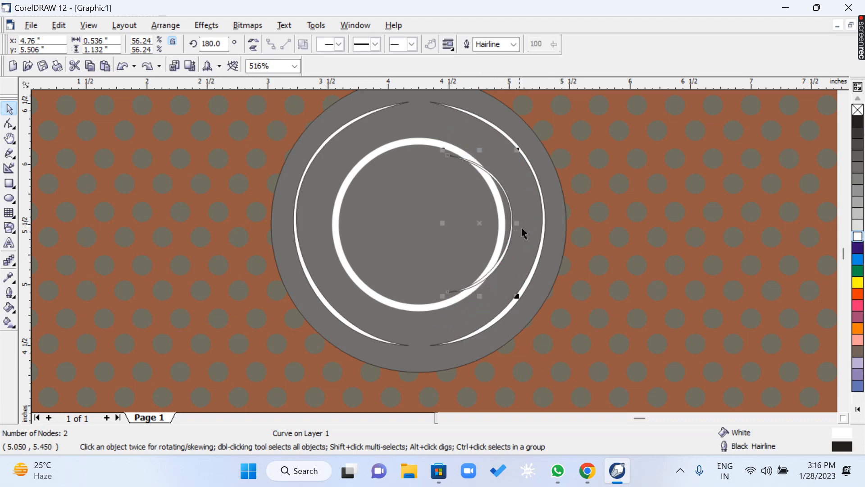
key("Delete")
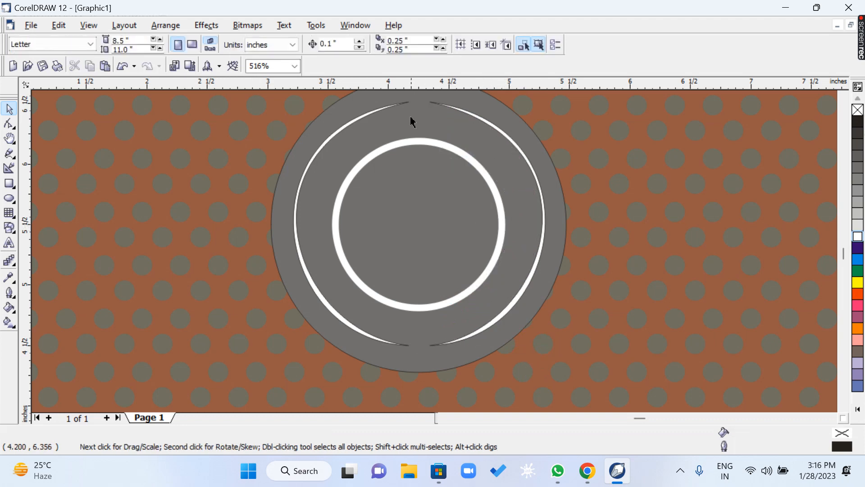
Remove the outline from both white crescents by setting their outline width to None.
left_click(393, 108)
left_click(443, 106, "shift")
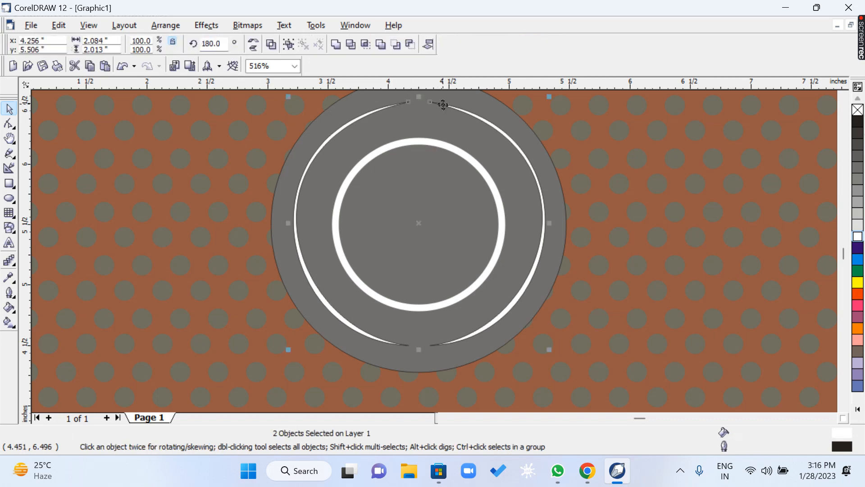
key("F12")
left_click(342, 163)
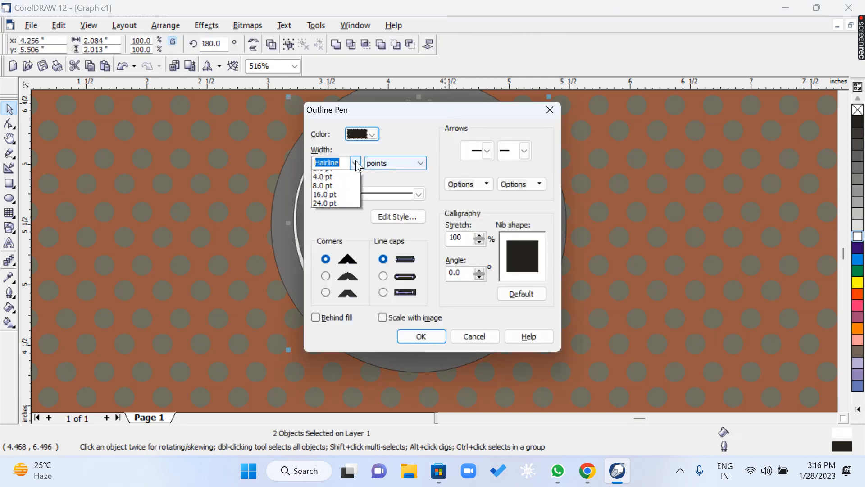
left_click(345, 170)
left_click(426, 337)
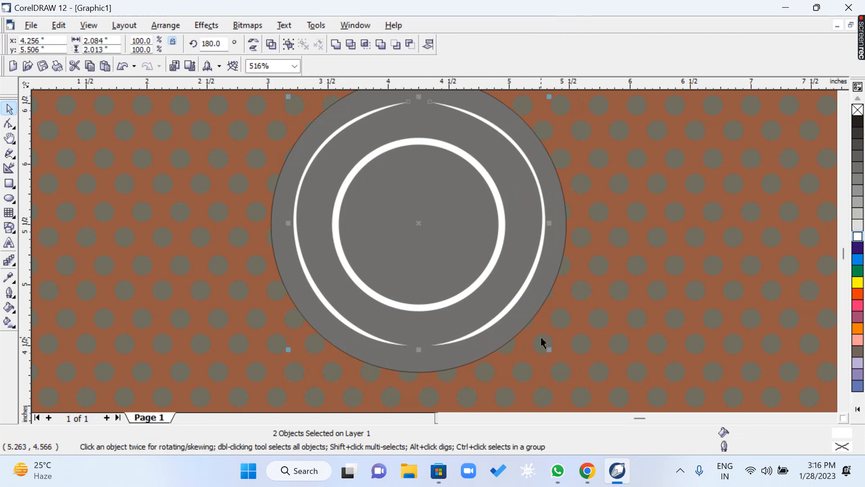
Examine the emblem with its two crescents on the full cover and in close-up.
scroll(543, 343, "down", 1)
scroll(543, 343, "down", 3)
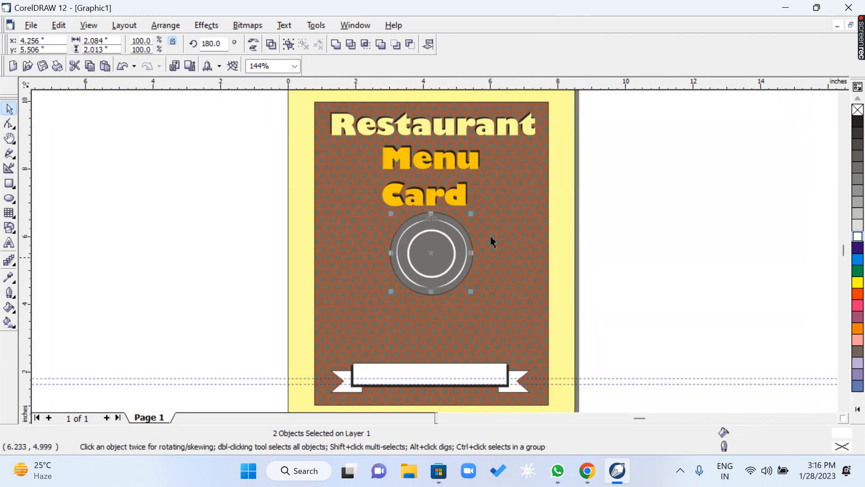
left_click(14, 144)
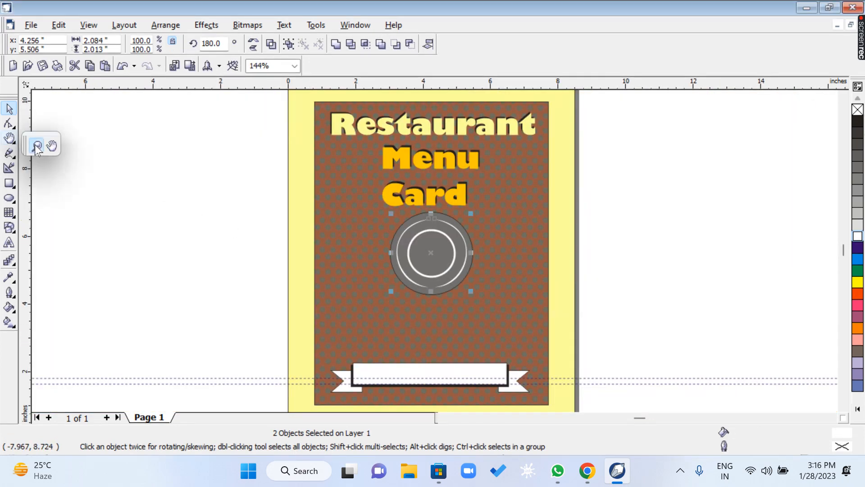
left_click(36, 145)
left_click_drag(486, 306, 579, 318)
key("space")
left_click(762, 206)
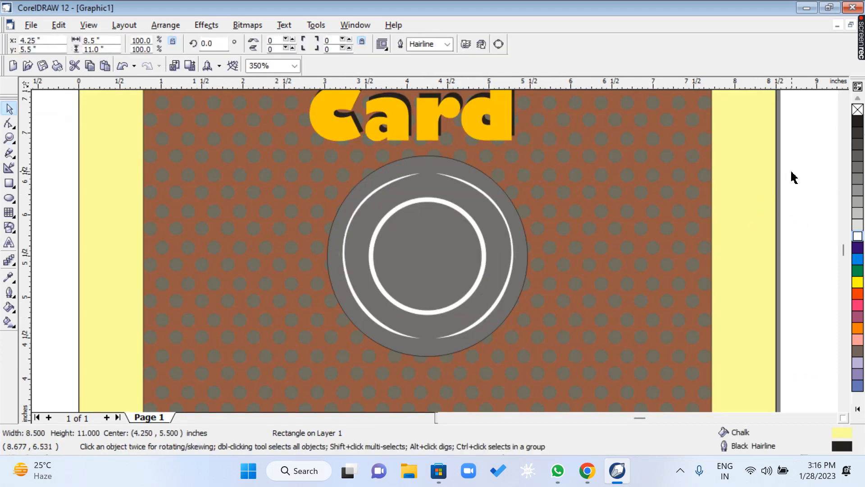
left_click_drag(812, 123, 276, 375)
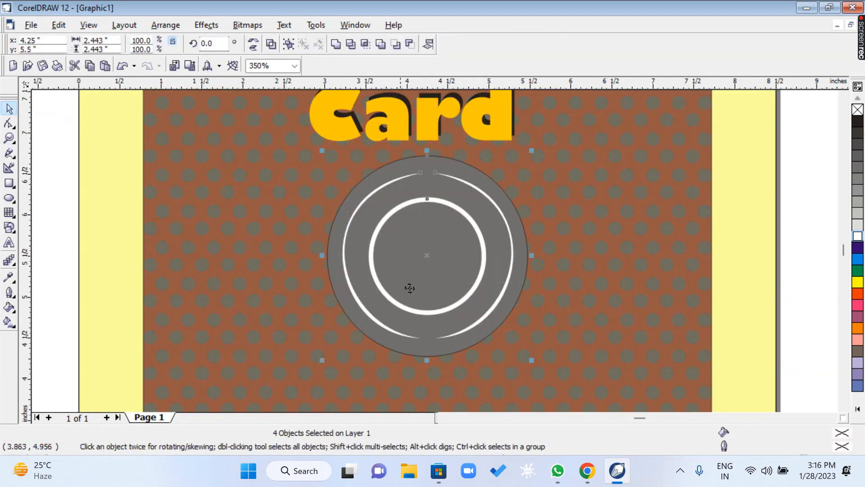
left_click(426, 262)
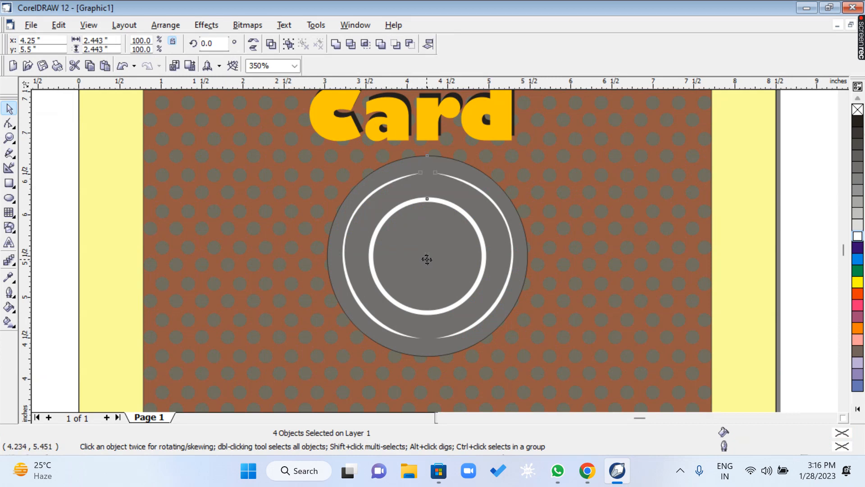
left_click(53, 208)
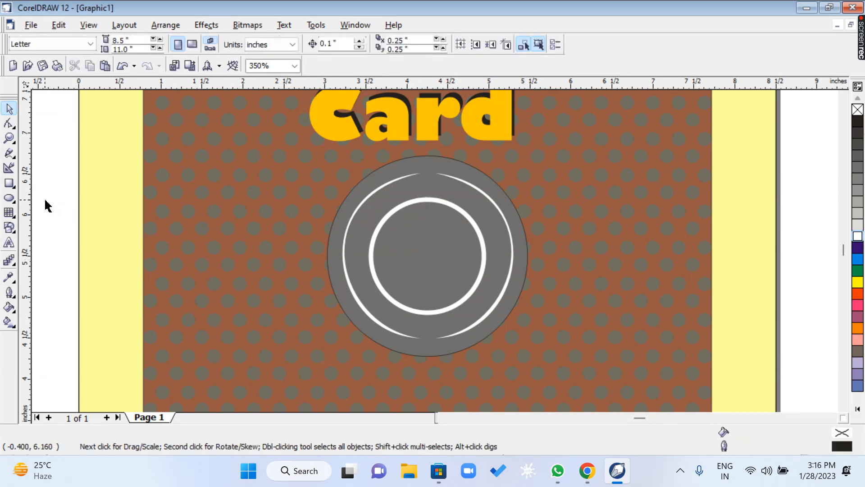
Draw a rectangle about 1.22 by 1.66 inches on the blank area left of the page and convert it to curves.
left_click(9, 185)
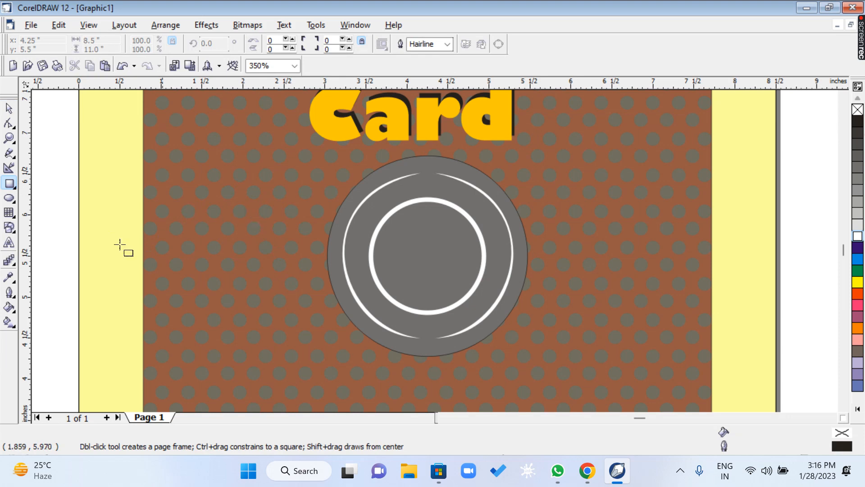
left_click(443, 418)
left_click(442, 418)
left_click(443, 418)
left_click(443, 418)
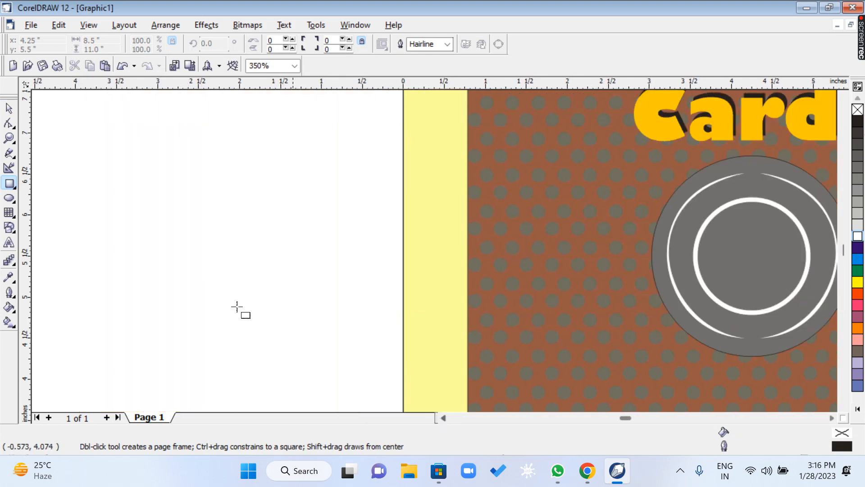
left_click_drag(168, 168, 269, 303)
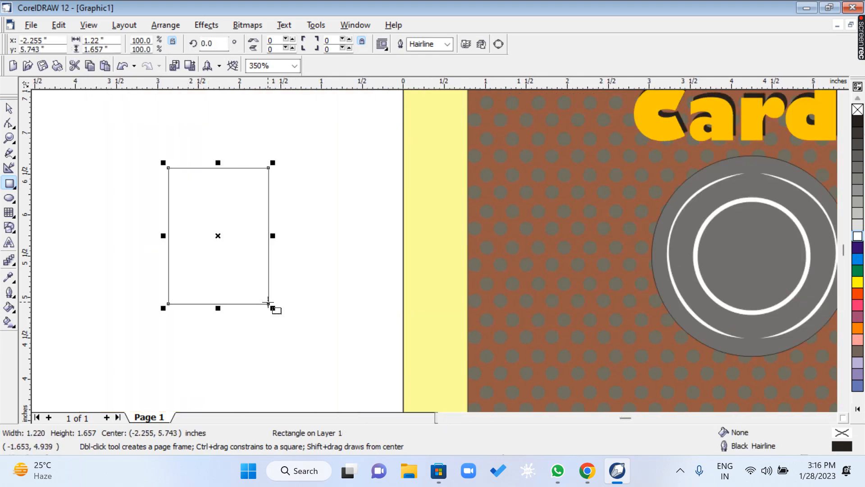
left_click(9, 124)
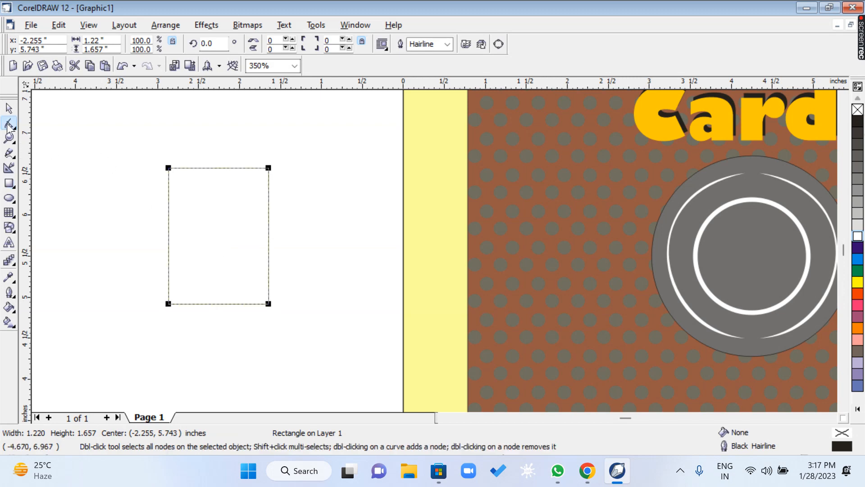
left_click(248, 25)
mouse_move(166, 25)
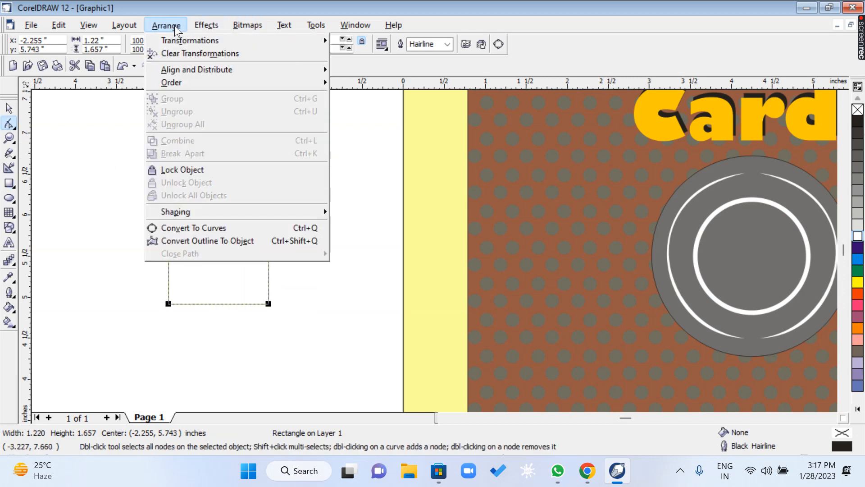
left_click(195, 229)
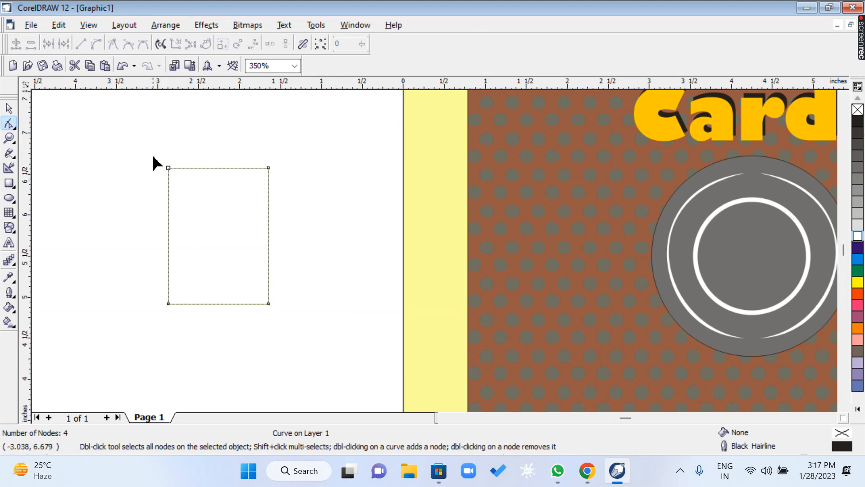
Nudge the rectangle's top corner nodes inward, the left one about 0.6 inches and the right one about 0.2 inches.
left_click(168, 168)
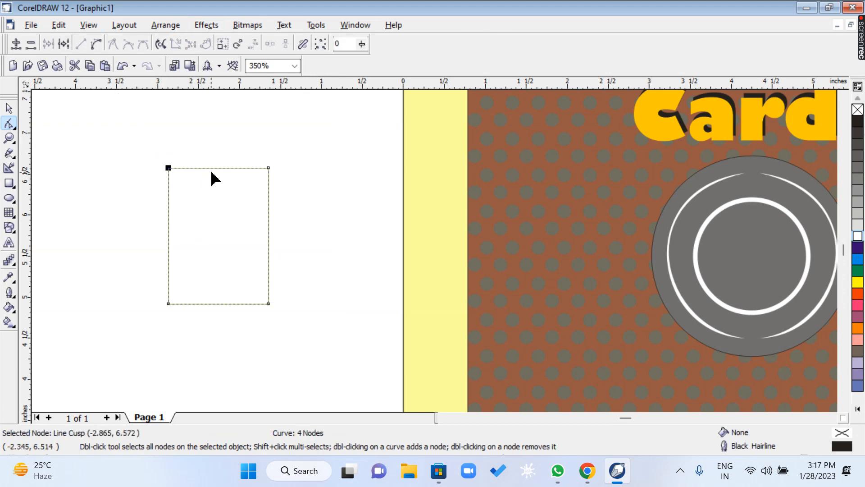
key("Right")
key("Right")
key("Right")
key("Right")
key("Right")
key("Right")
key("Right")
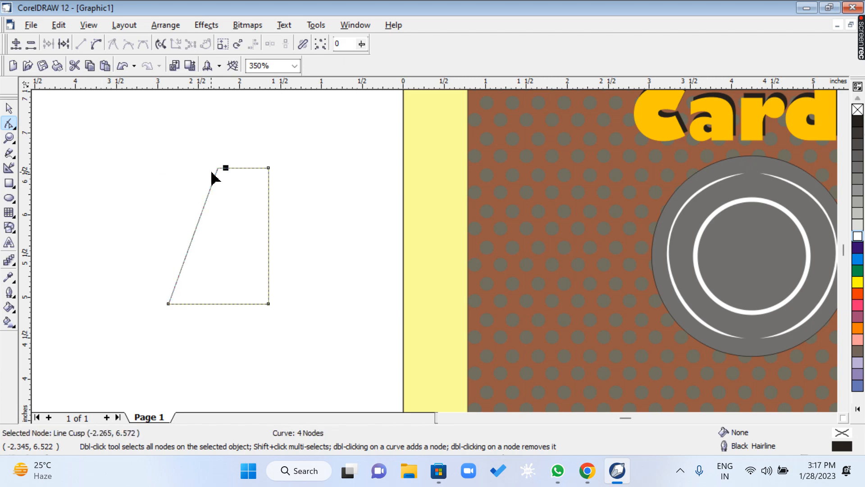
left_click(269, 168)
key("Left")
key("Left")
Nudge the upper left node back about 0.2 inches and the upper right node further left to form a symmetrical, narrow-topped trapezoid.
left_click(225, 167)
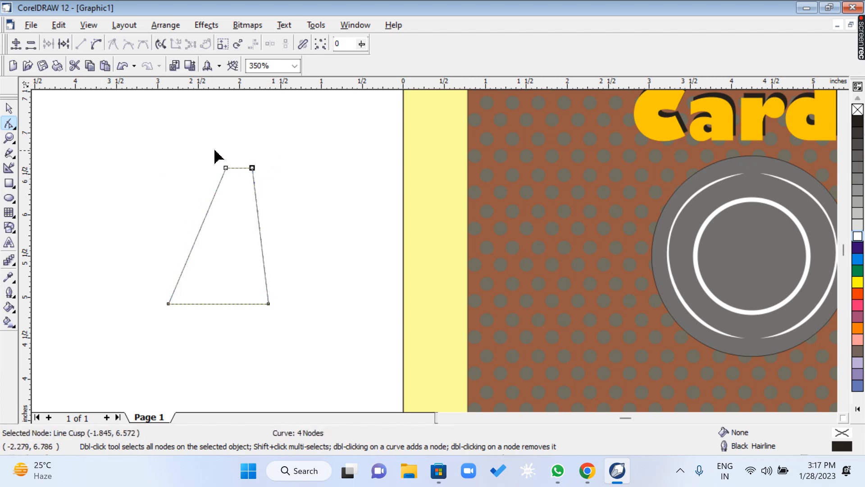
key("Left")
key("Left")
left_click(252, 167)
key("Left")
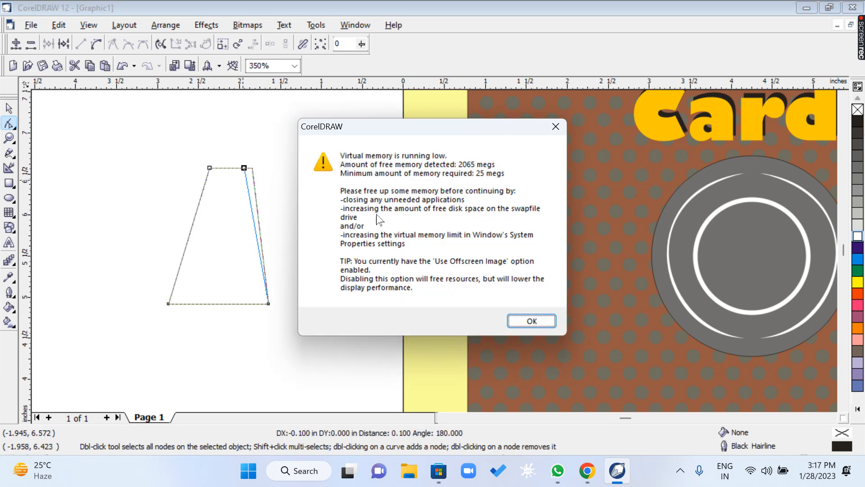
left_click(535, 326)
key("Left")
key("Left")
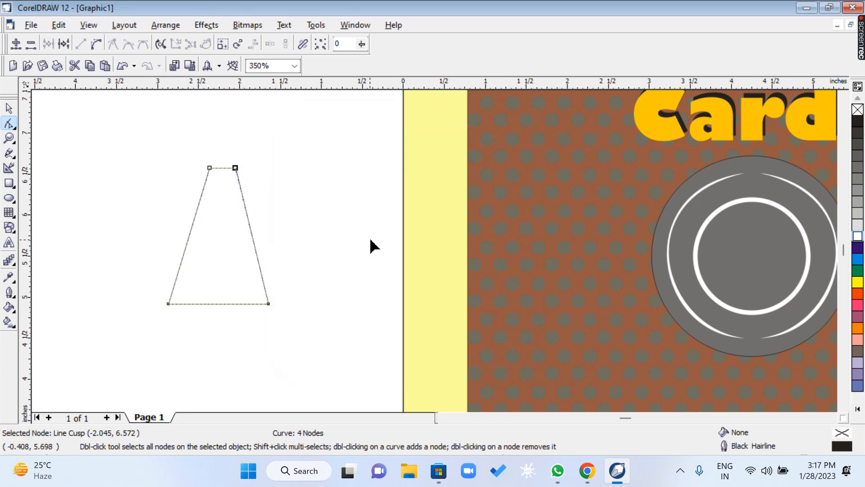
left_click(311, 293)
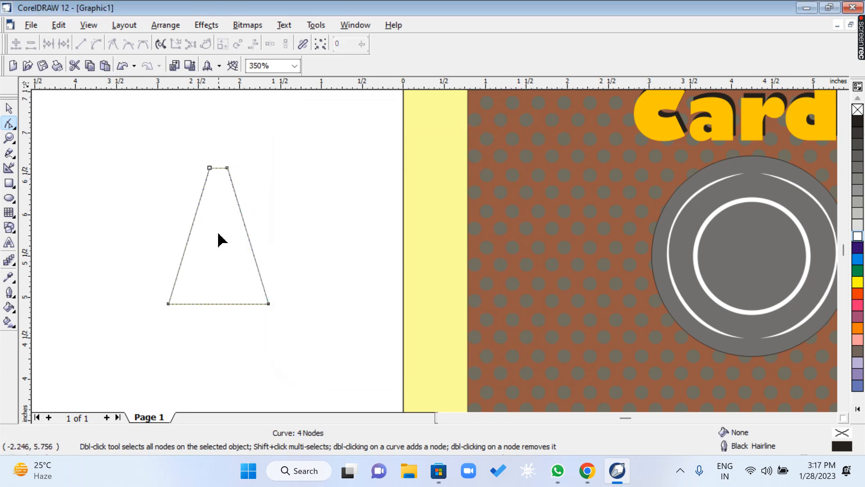
Convert both slanted sides of the trapezoid from straight lines to editable curves.
left_click(188, 236)
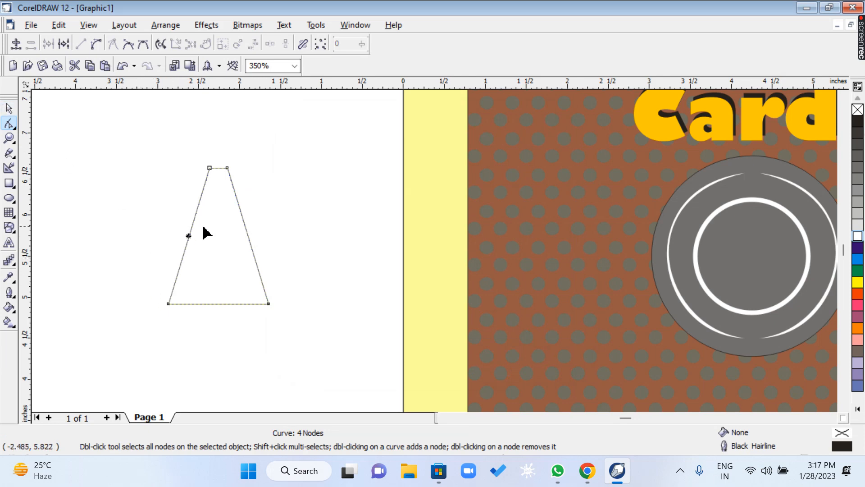
left_click(95, 45)
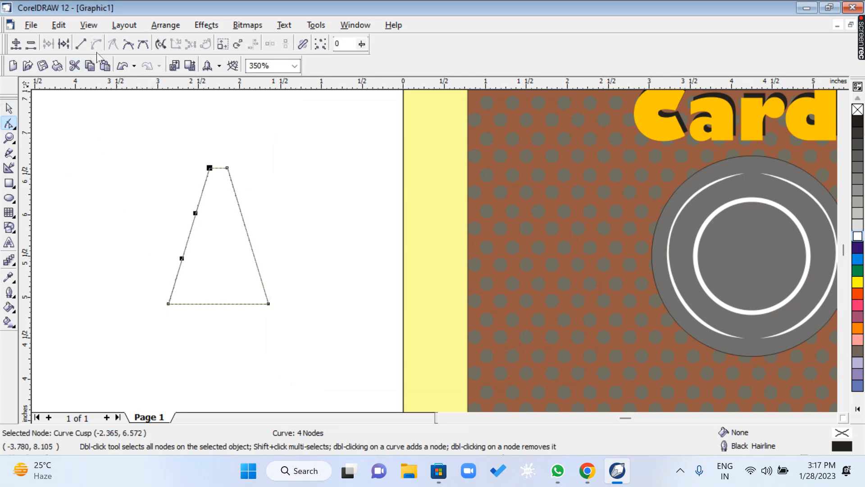
left_click(248, 234)
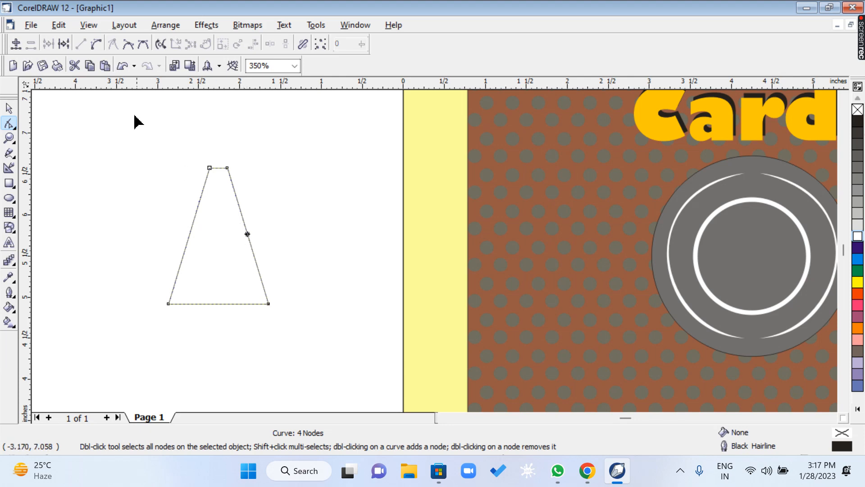
left_click(96, 45)
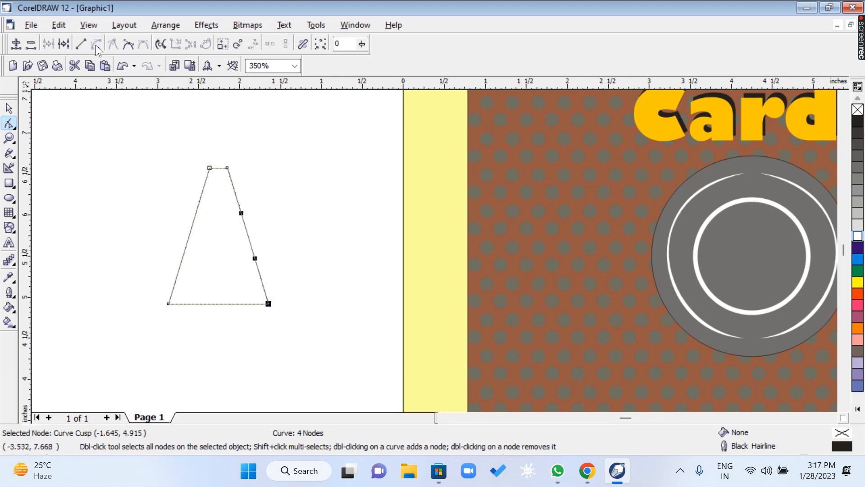
Bend the trapezoid's left side outward into a smooth convex arc by adjusting its upper and lower curve handles.
left_click(208, 167)
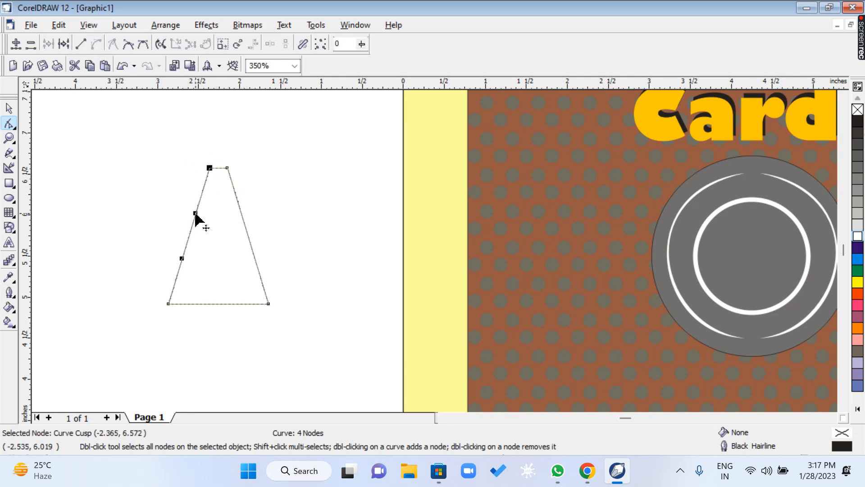
left_click_drag(195, 214, 188, 249)
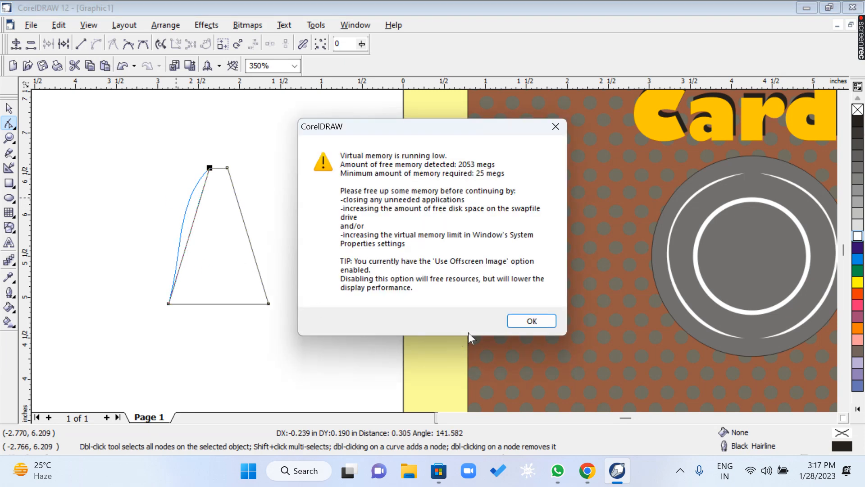
key("Return")
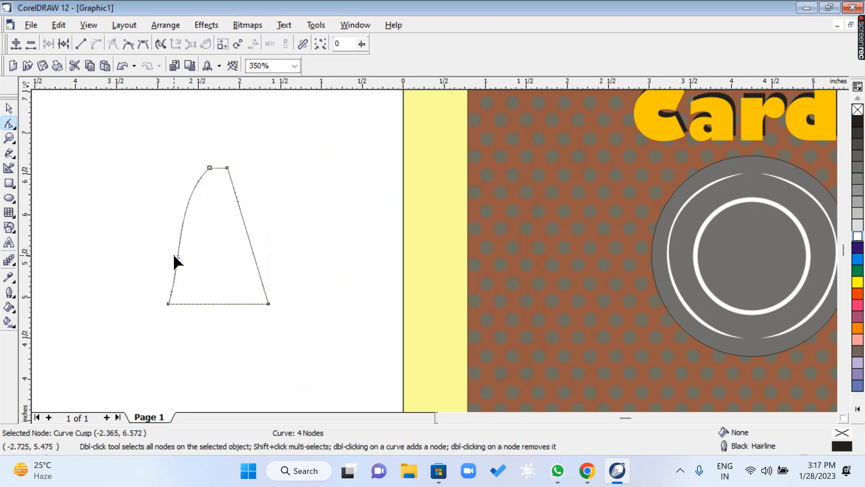
left_click(170, 301)
left_click_drag(182, 258, 163, 253)
Bow the right side outward to mirror the left arc and shift the lower right node slightly inward.
left_click_drag(251, 286, 280, 312)
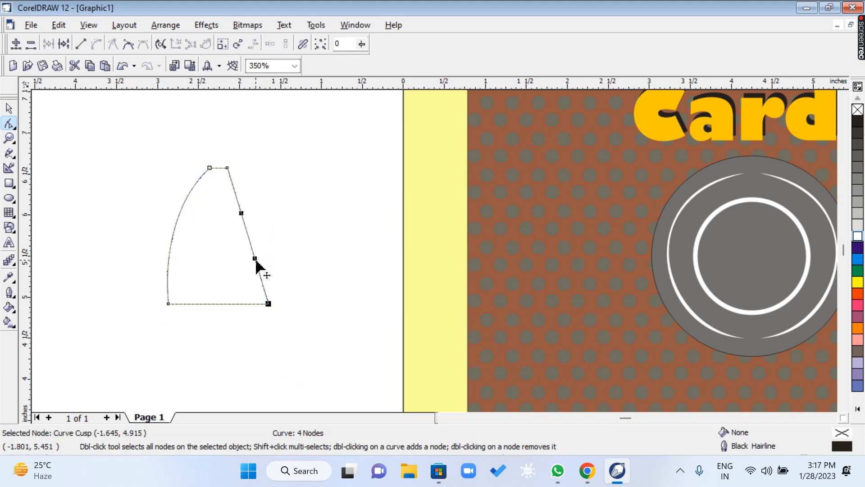
left_click_drag(257, 261, 255, 204)
left_click_drag(268, 303, 265, 304)
left_click(292, 274)
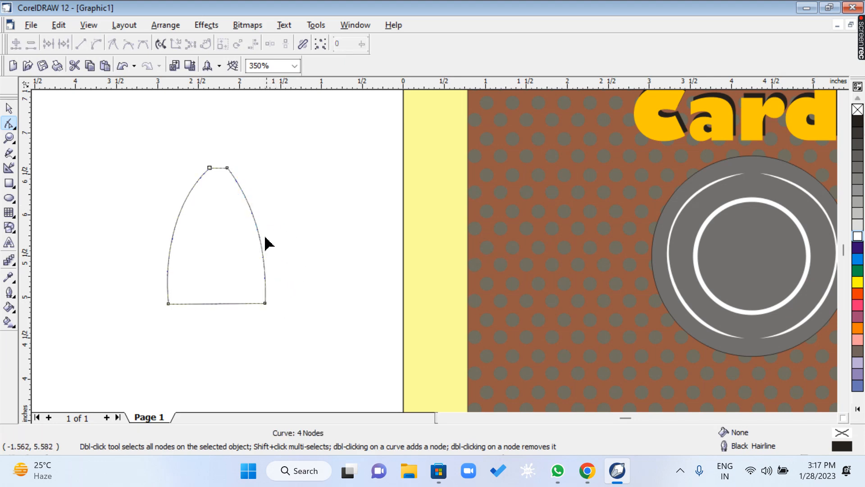
Shift the upper left node slightly outward to widen the flat top of the dome-shaped outline.
left_click_drag(212, 169, 230, 170)
left_click(228, 168)
left_click(244, 216)
left_click(9, 138)
left_click_drag(130, 145, 289, 357)
scroll(367, 343, "down", 3)
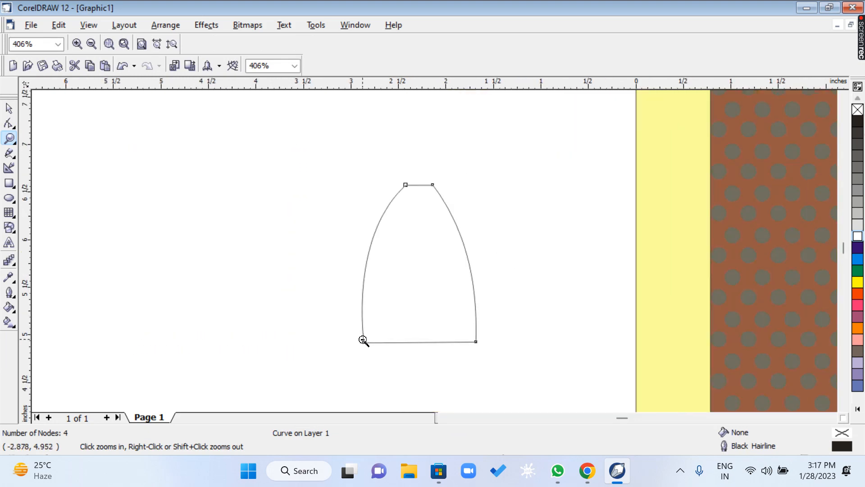
left_click_drag(339, 197, 538, 375)
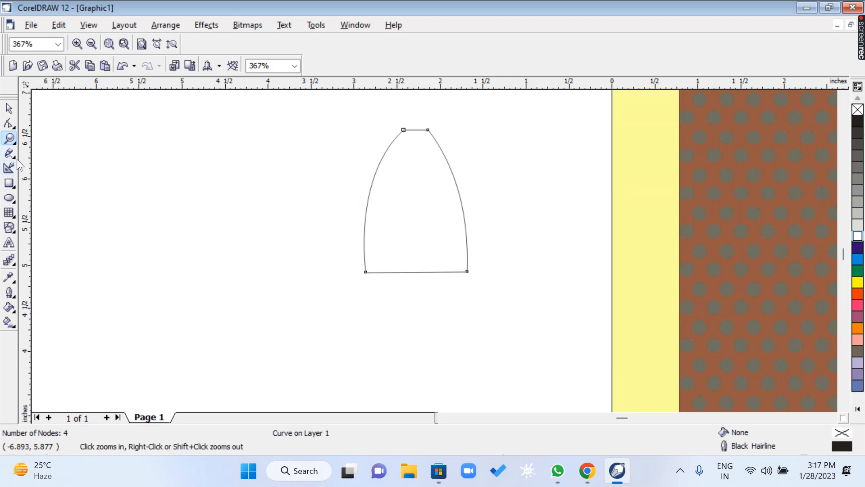
Draw a narrow vertical rectangle about 0.165 by 1.273 inches across the dome's lower left edge.
left_click(9, 183)
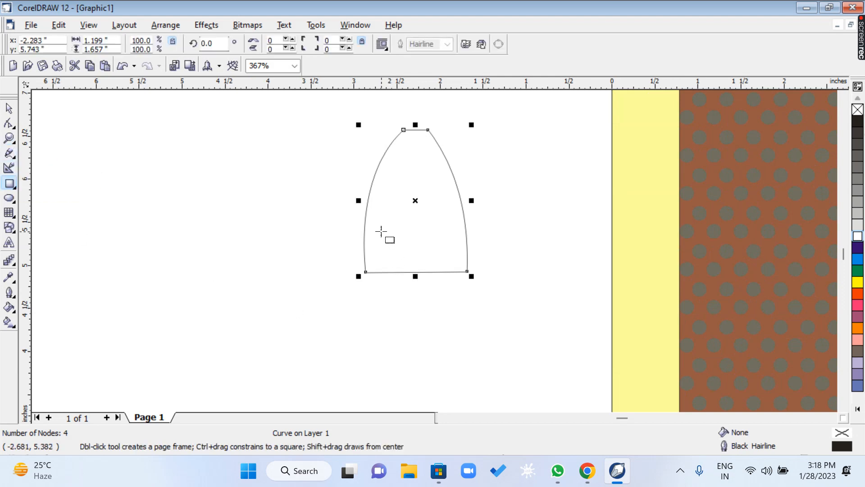
left_click_drag(379, 210, 383, 291)
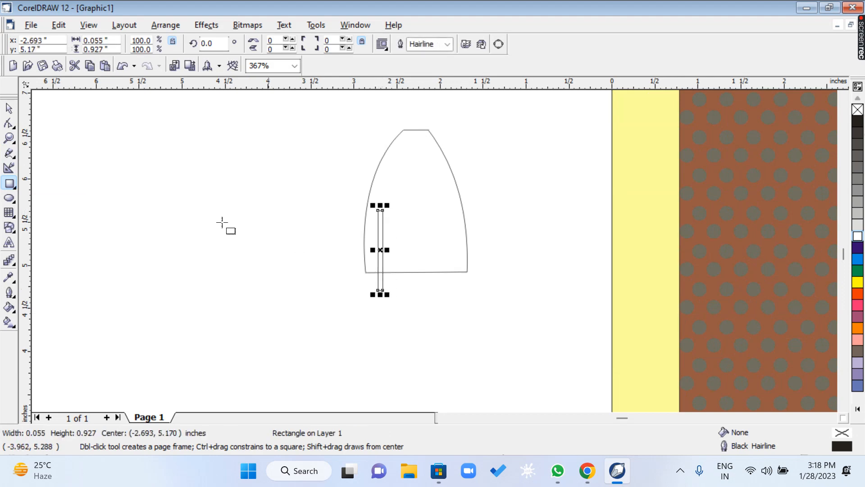
left_click(9, 109)
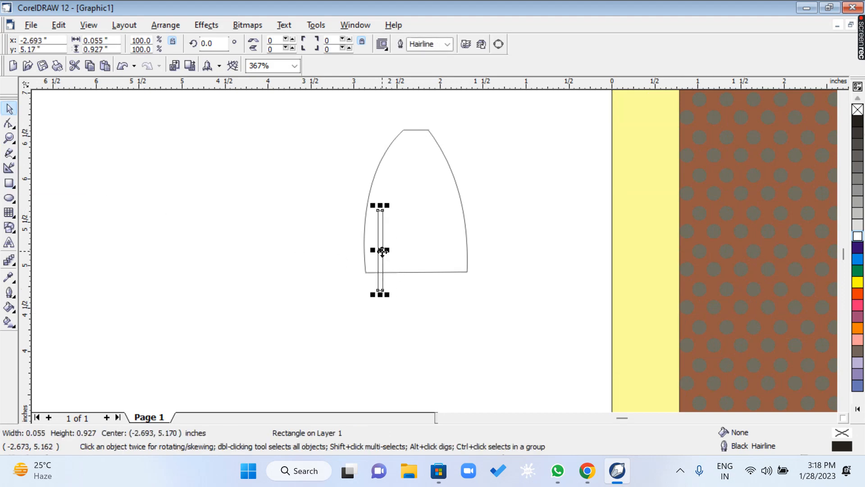
left_click_drag(381, 253, 384, 246)
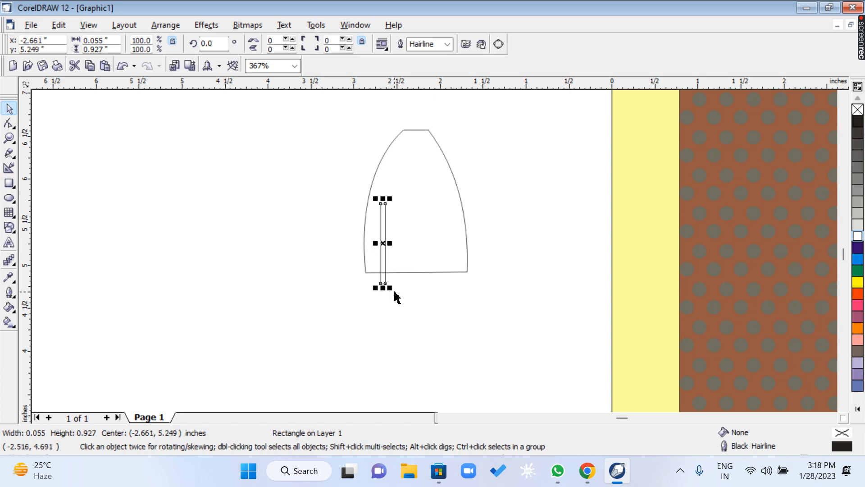
left_click_drag(389, 287, 412, 320)
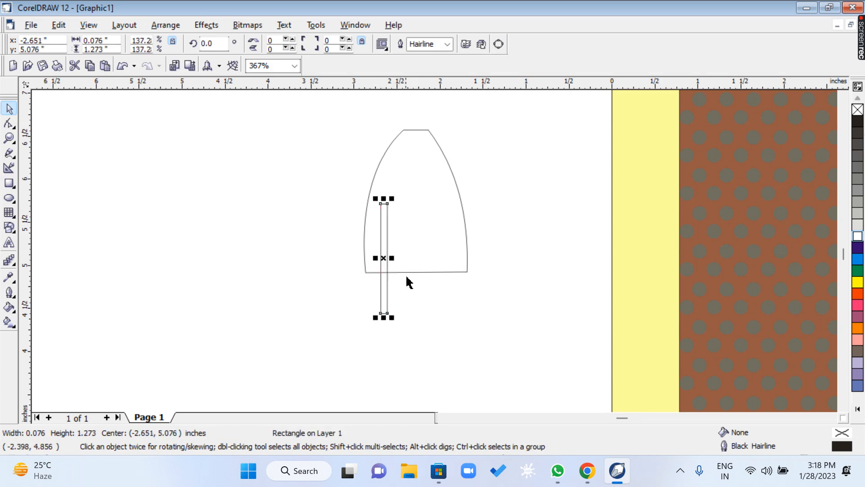
left_click_drag(392, 259, 418, 258)
Repeat the rectangle into three evenly spaced vertical bars across the dome's base and group them.
key("ctrl+r")
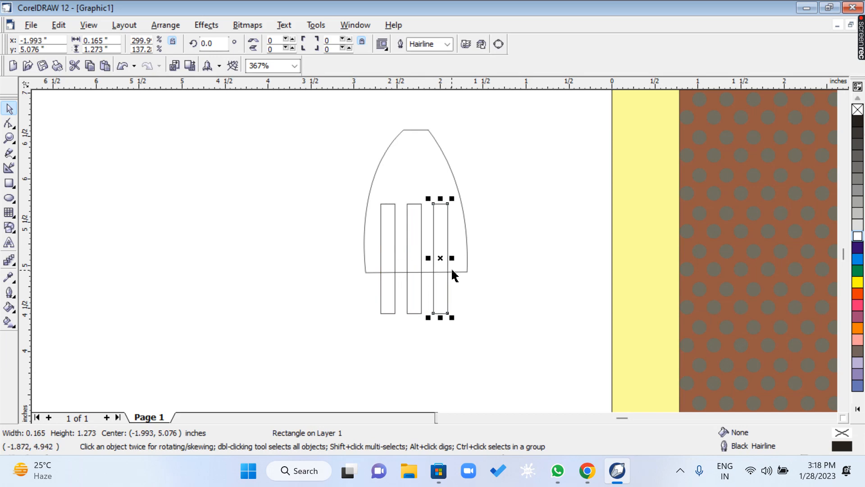
left_click_drag(309, 117, 515, 346)
left_click_drag(329, 187, 486, 339)
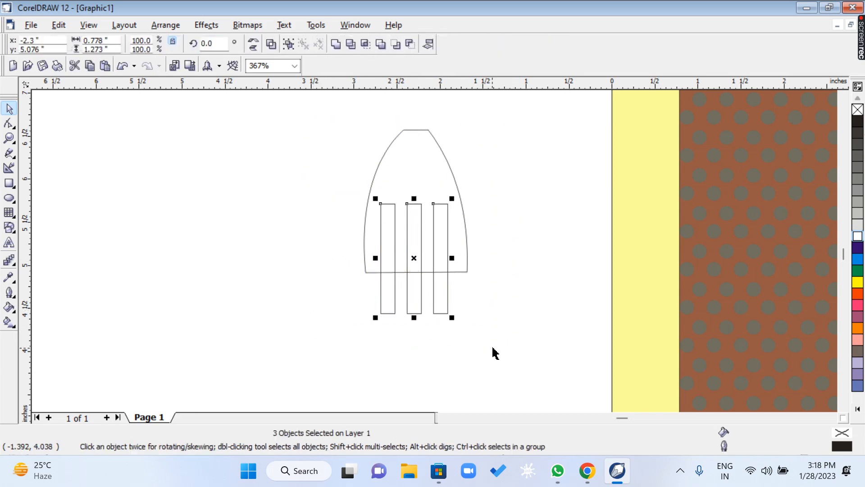
key("ctrl+g")
Centre the grouped bars horizontally on the dome and trim them out of it to form four fork tines.
left_click(449, 181, "shift")
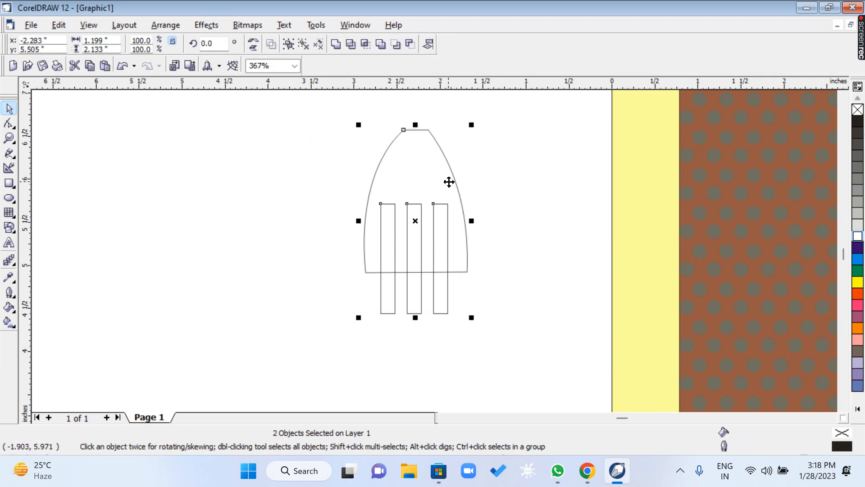
left_click(520, 322)
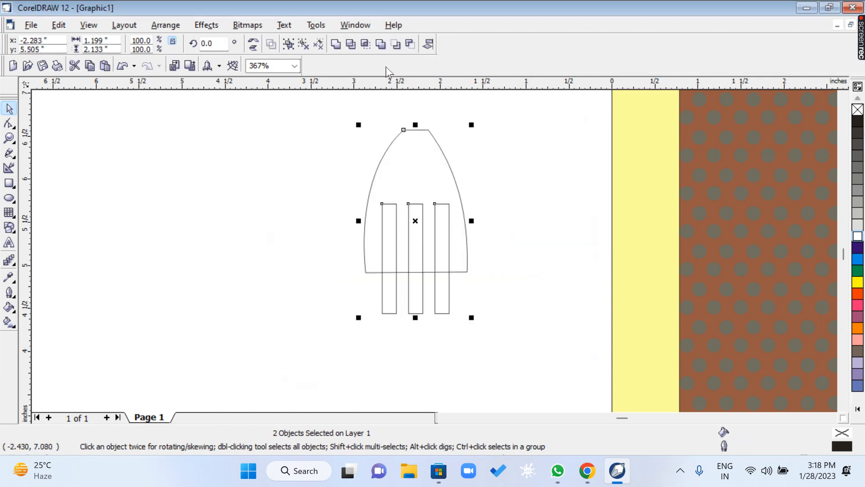
left_click(350, 44)
left_click(526, 236)
Move the three leftover cutting bars off the fork head and delete them.
left_click_drag(440, 309, 185, 298)
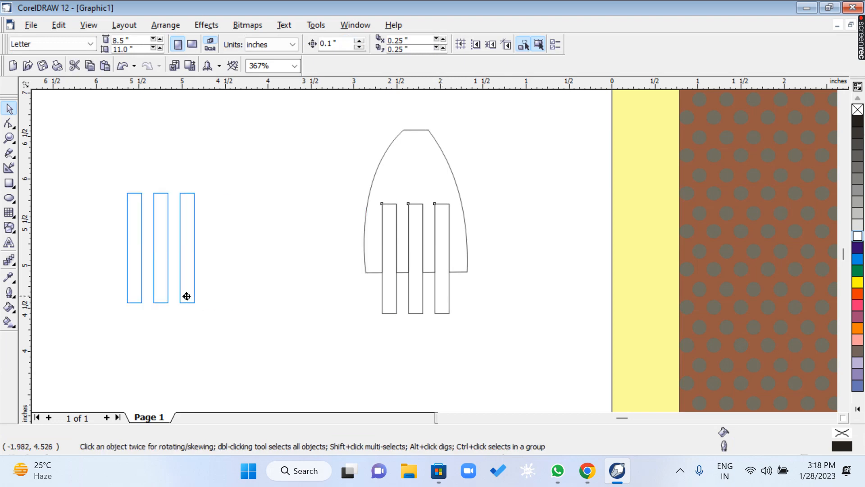
left_click(556, 322)
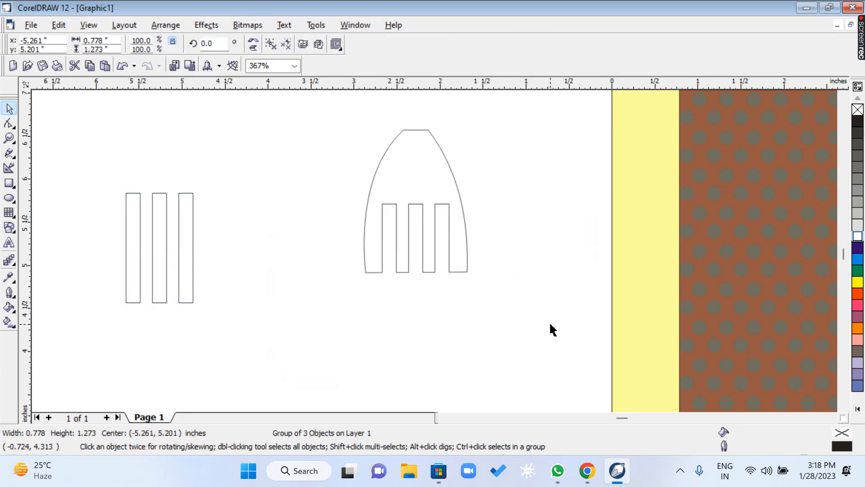
key("F12")
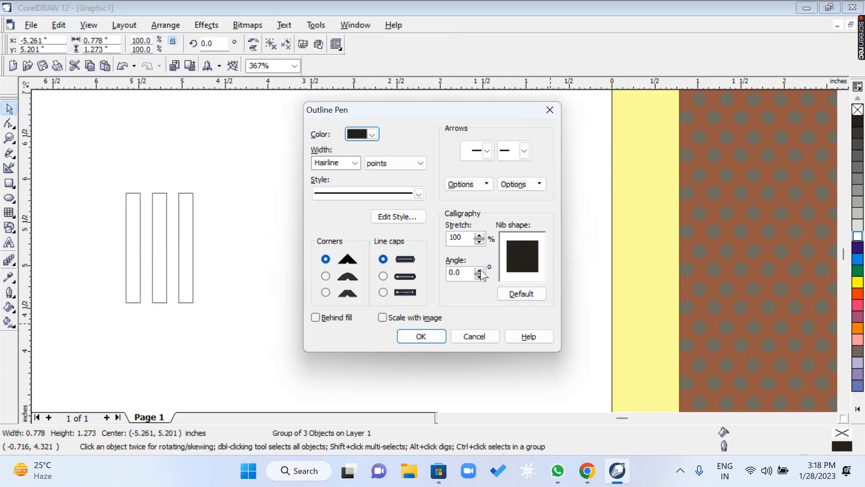
left_click(428, 337)
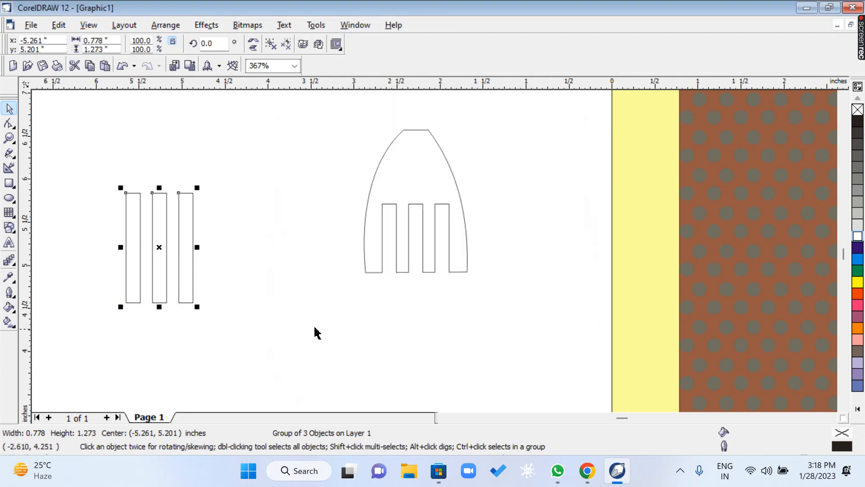
key("Delete")
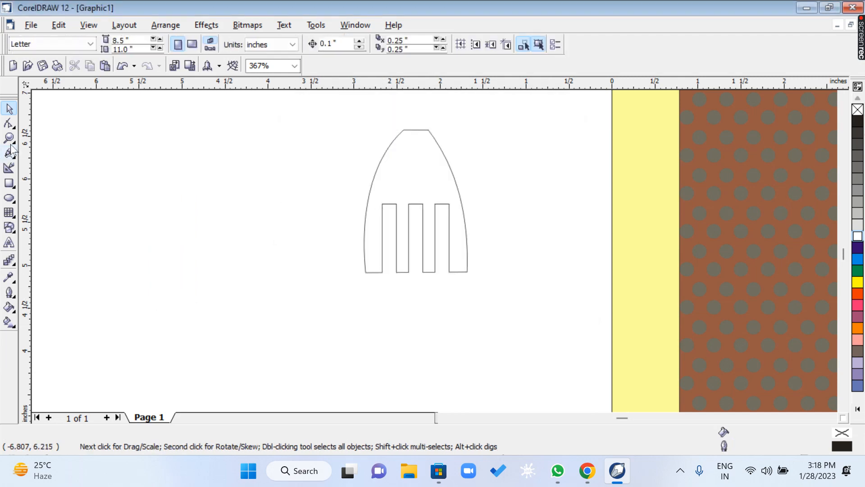
Taper the left outer tine by shifting its outer bottom node inward and bowing the fork head's left side outward.
left_click(9, 138)
left_click_drag(315, 108, 507, 300)
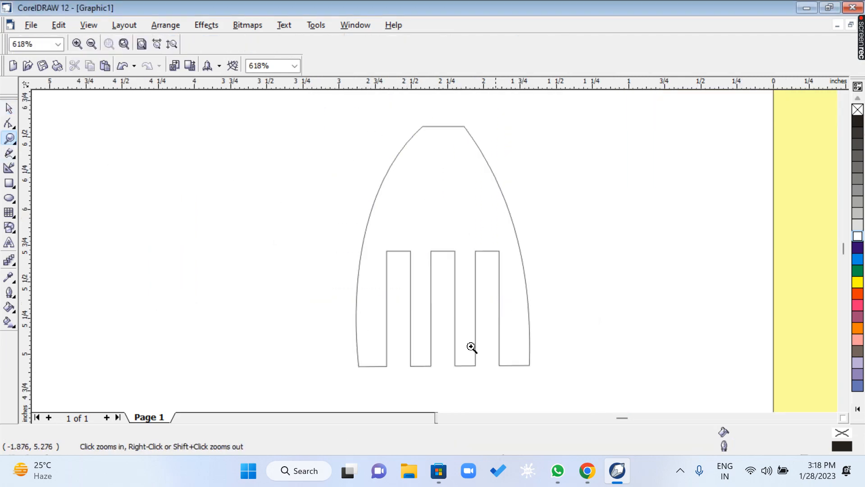
left_click(9, 123)
left_click(386, 356)
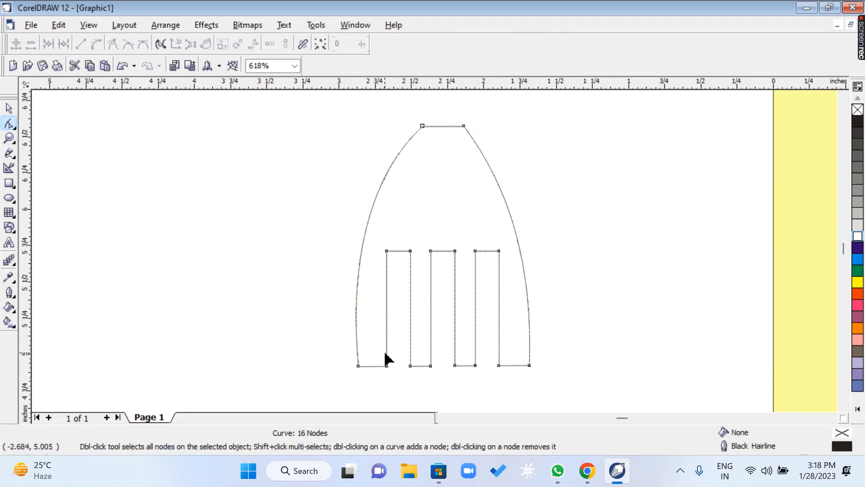
left_click_drag(358, 366, 382, 365)
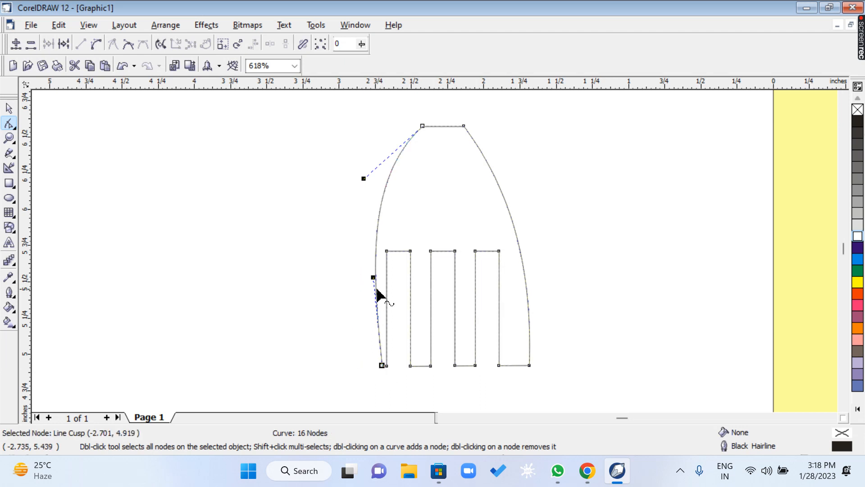
left_click_drag(374, 278, 360, 278)
Taper the right outer tine to match by shifting its outer bottom node inward and bowing the right side outward.
left_click_drag(529, 365, 508, 365)
left_click_drag(511, 271, 529, 277)
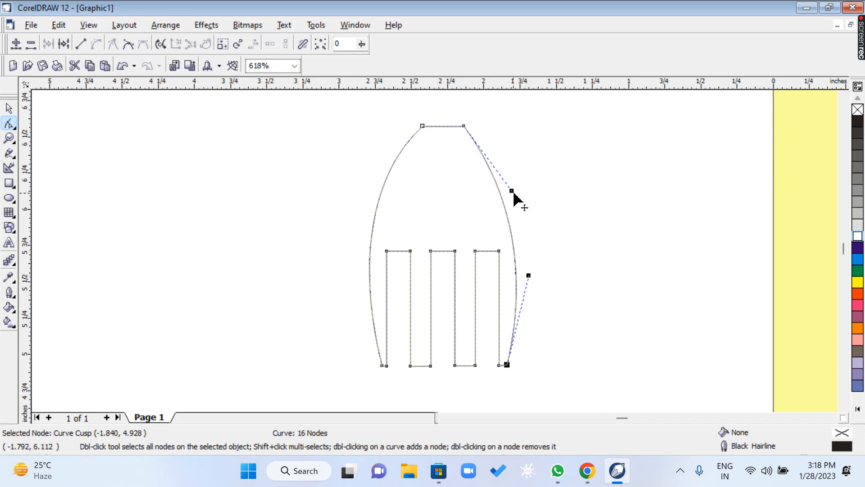
left_click_drag(511, 190, 545, 249)
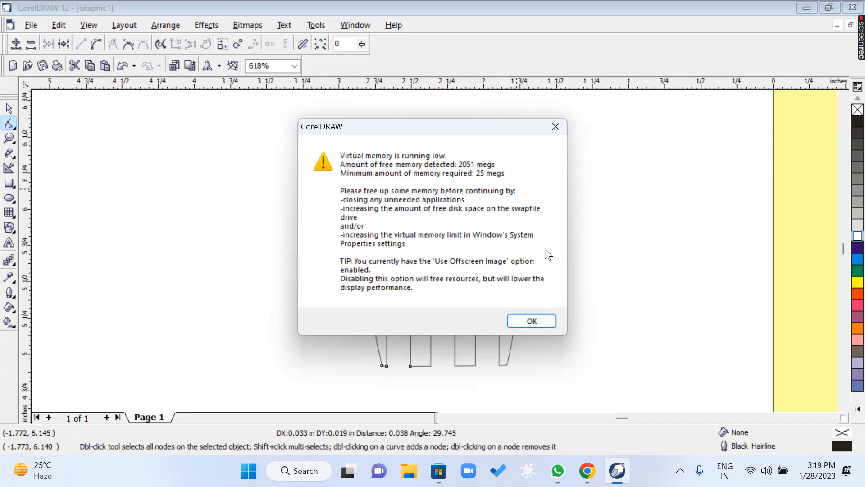
left_click(539, 320)
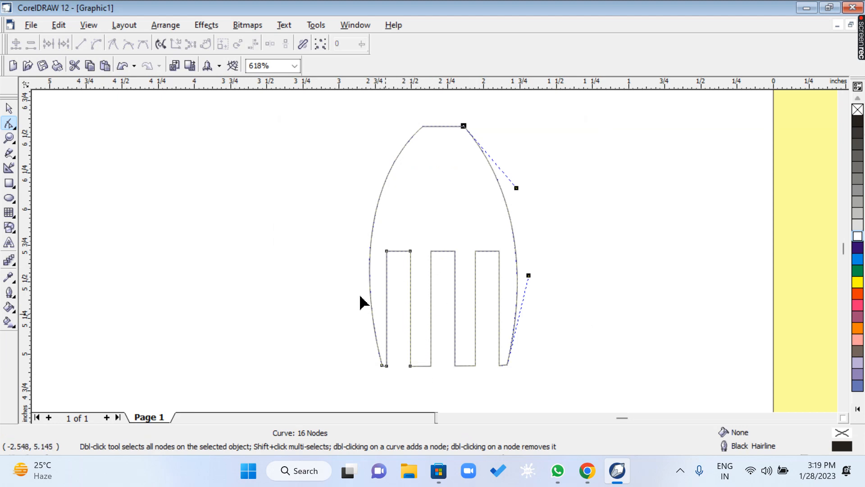
Add a node just inside each end of the fork head's flat top edge.
left_click(9, 139)
right_click(344, 247)
right_click(498, 268)
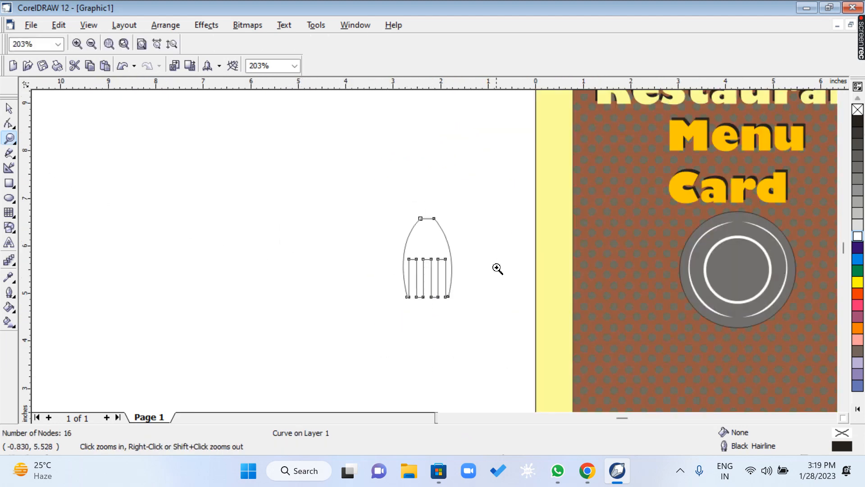
right_click(456, 253)
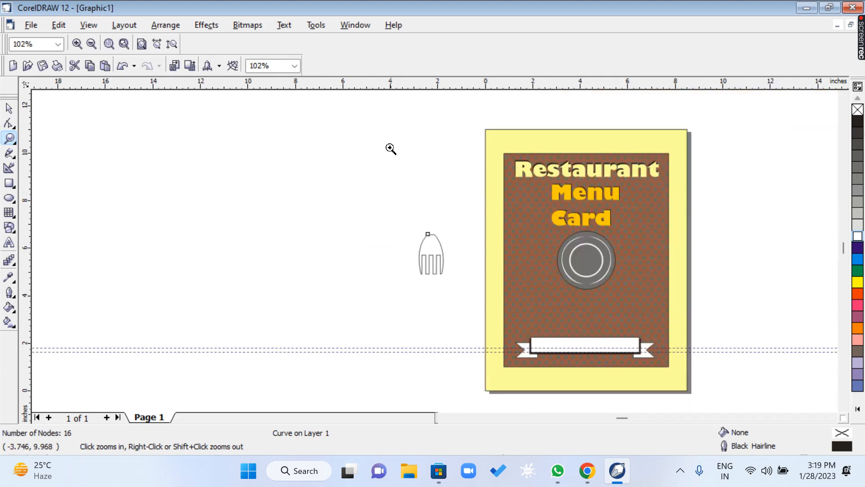
left_click_drag(388, 146, 502, 315)
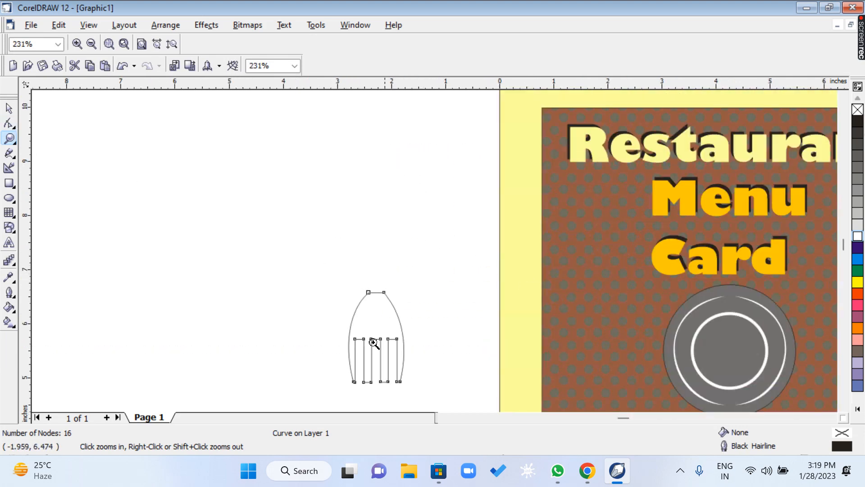
left_click_drag(302, 149, 499, 337)
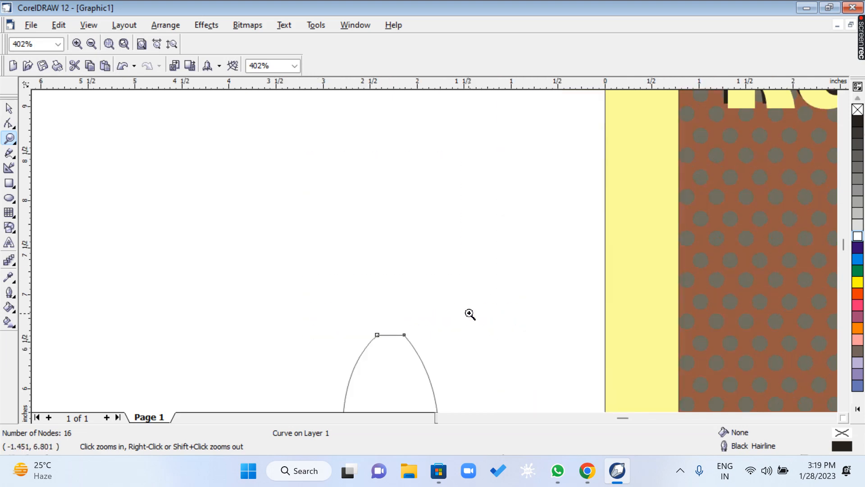
left_click_drag(346, 303, 452, 366)
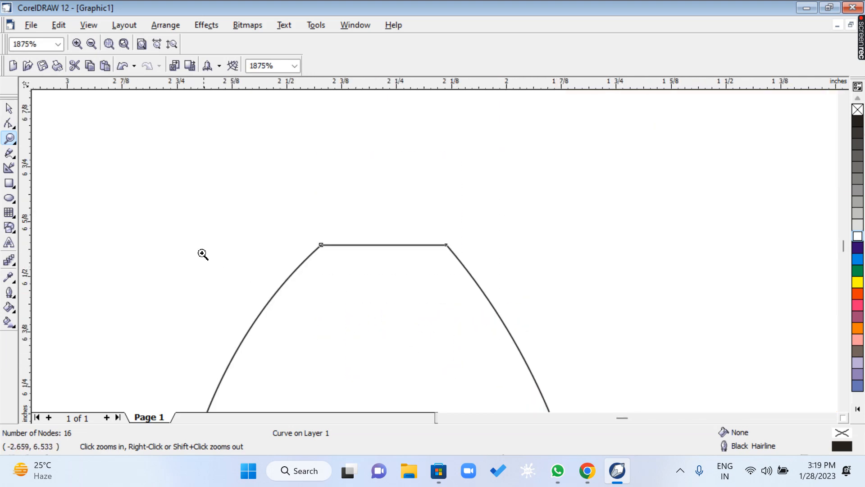
left_click(7, 125)
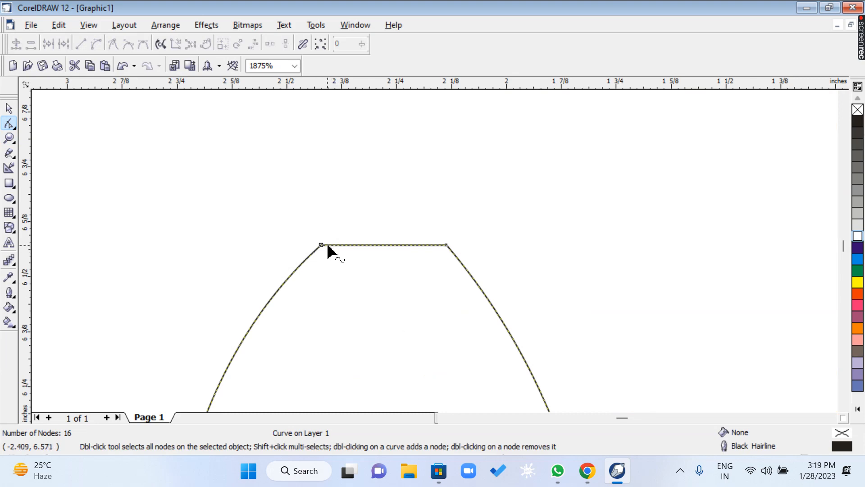
double_click(327, 246)
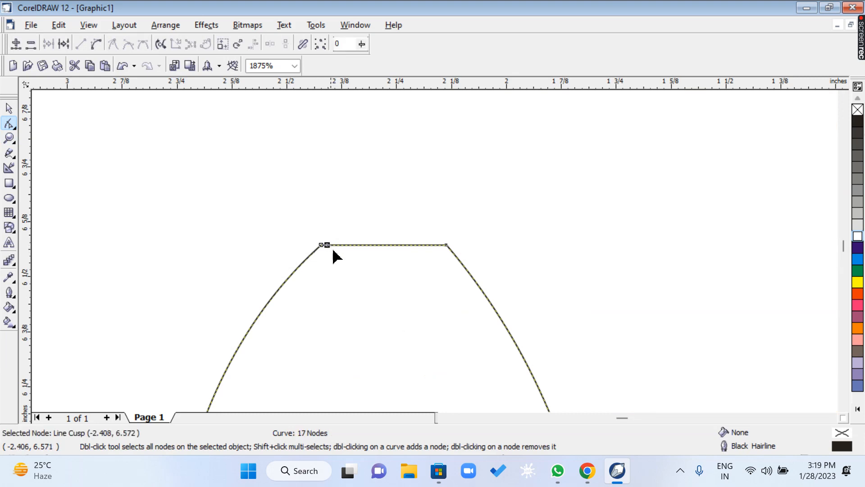
double_click(442, 246)
Raise the two new top nodes together by about 0.4 inch to start the fork's handle.
left_click_drag(325, 226, 444, 262)
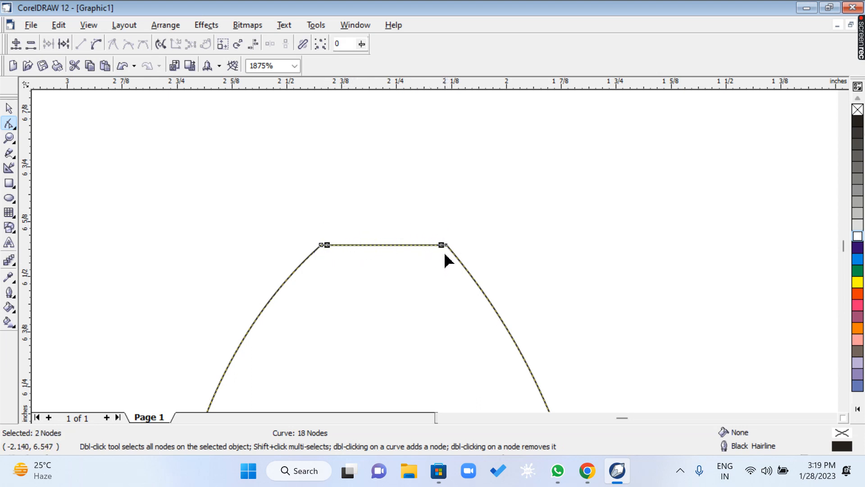
key("Up")
key("Up")
key("Up")
key("Up")
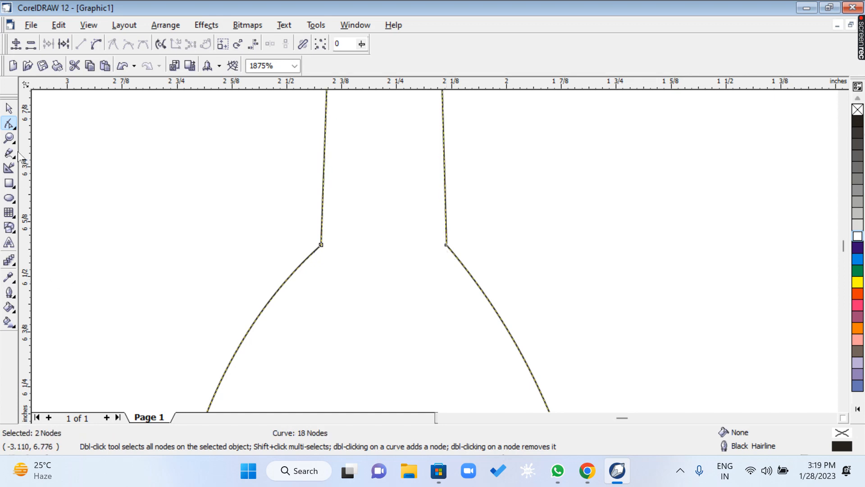
Lengthen the handle by raising its two top nodes until the whole fork is about 4.86 inches tall.
left_click(10, 138)
right_click(247, 229)
right_click(394, 262)
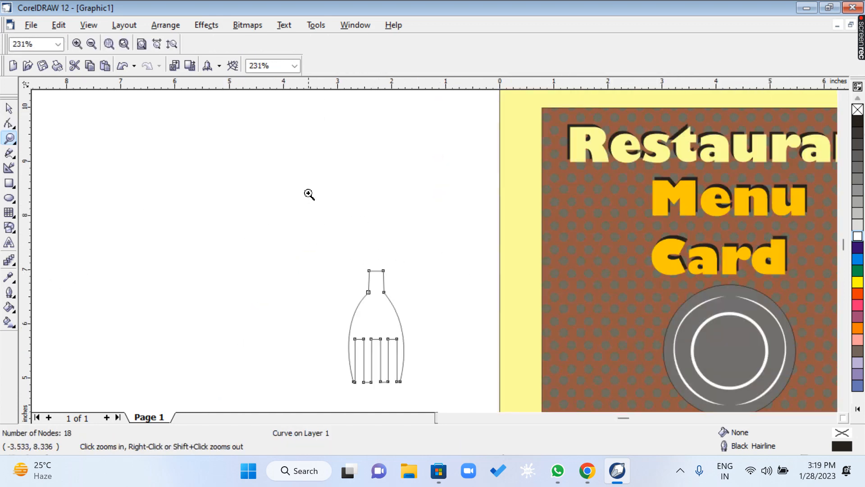
left_click(9, 123)
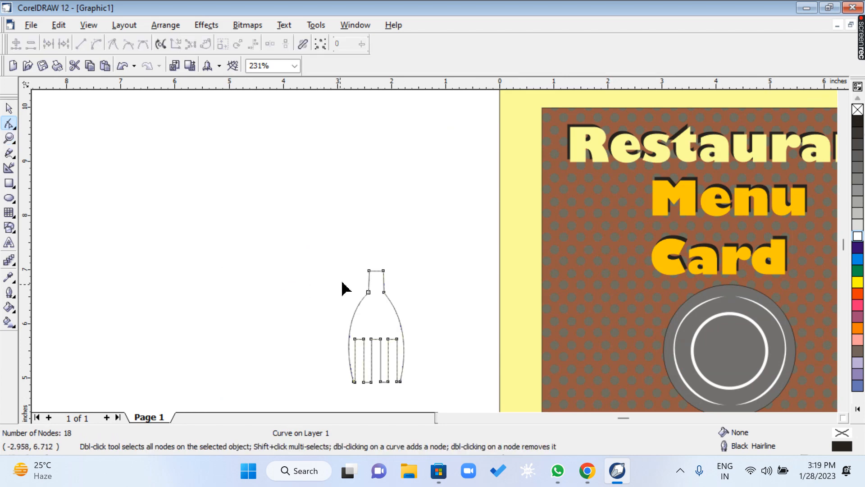
left_click_drag(348, 256, 403, 280)
key("Up")
key("Up")
key("Up")
key("Up")
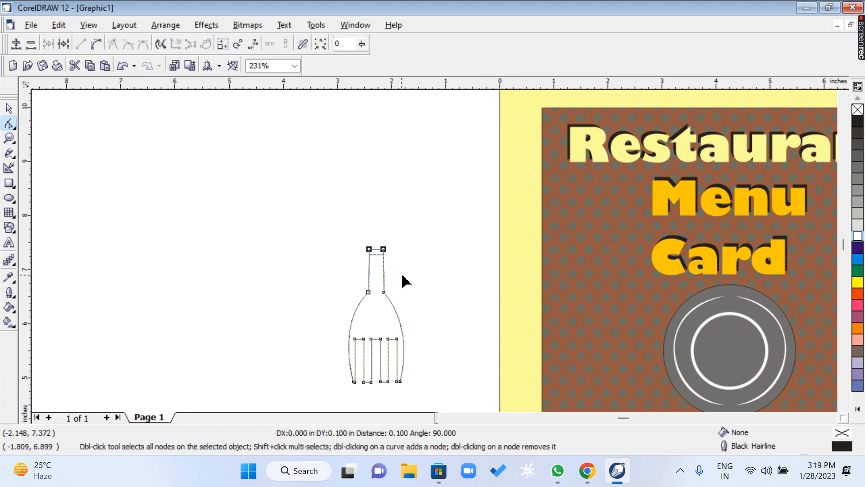
key("Up")
key("Up")
key("Up")
key("Up")
key("Up")
key("Up")
key("Up")
key("Up")
key("Up")
key("Up")
key("Up")
key("Up")
key("Up")
key("Up")
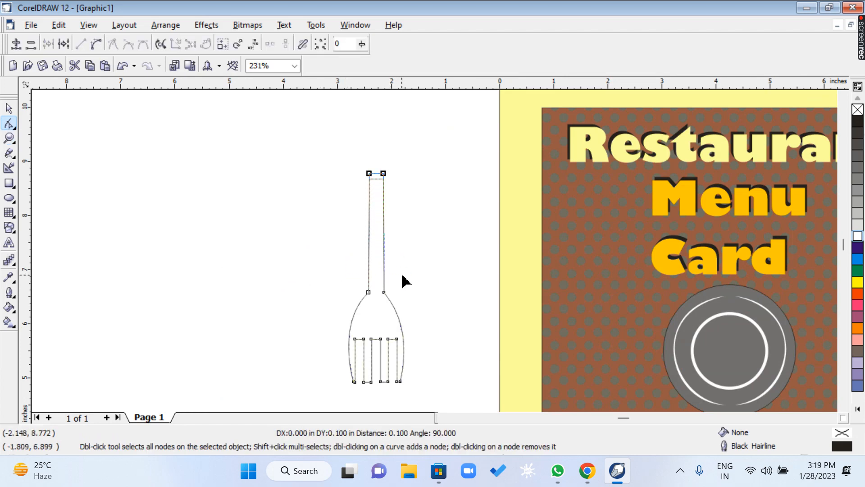
key("Up")
key("Up")
key("Up")
key("Up")
key("Up")
key("Up")
key("Up")
key("Up")
key("Up")
key("Up")
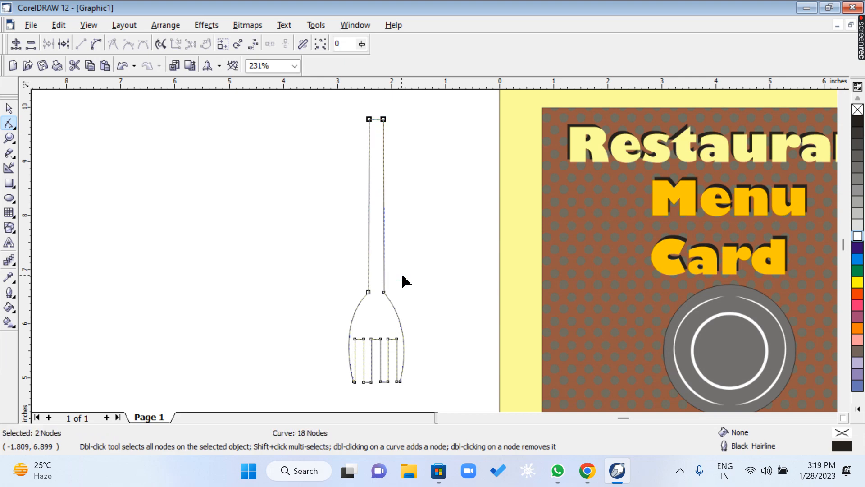
left_click(9, 108)
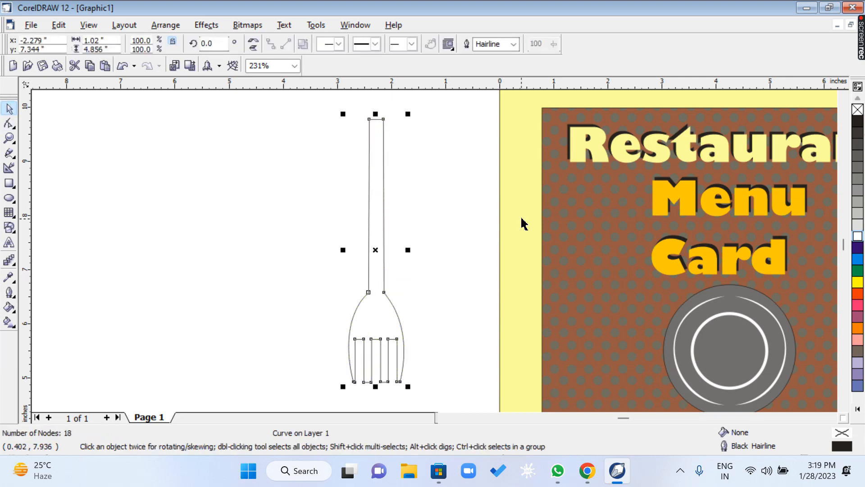
Fill the fork with 40% Black and rotate it by 180 degrees so its tines point up.
left_click(857, 225)
left_click(857, 213)
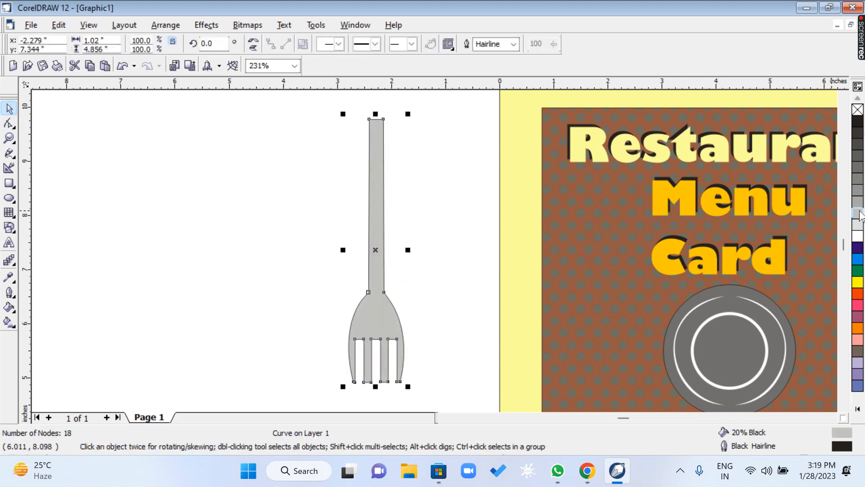
left_click(857, 201)
left_click(857, 190)
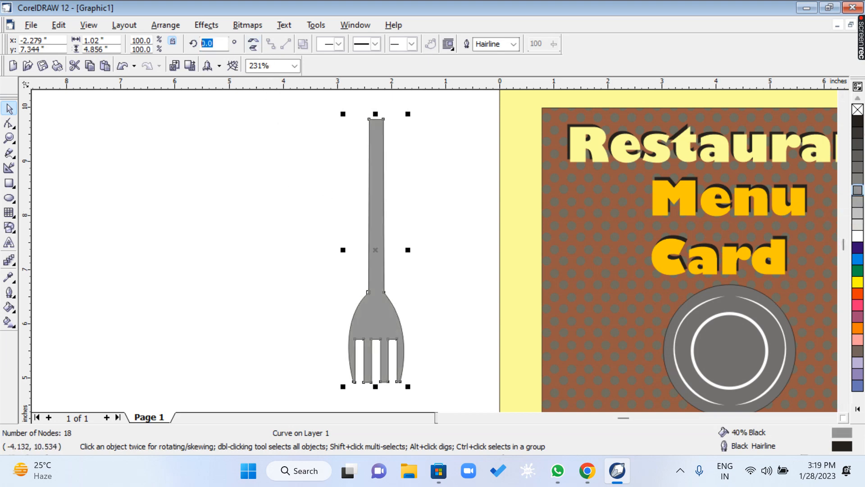
type("180")
key("Return")
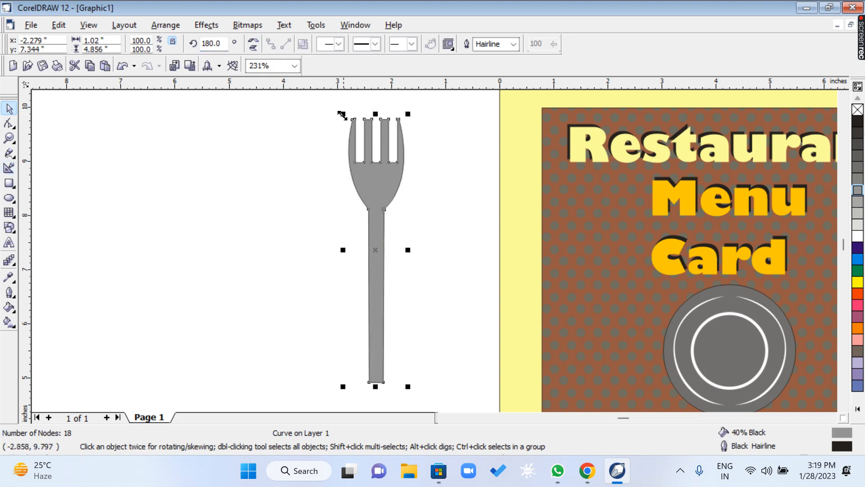
Scale the fork down to about 65% and place it on the card just left of the grey plate.
left_click_drag(343, 114, 368, 215)
left_click_drag(386, 269, 612, 325)
left_click(541, 322)
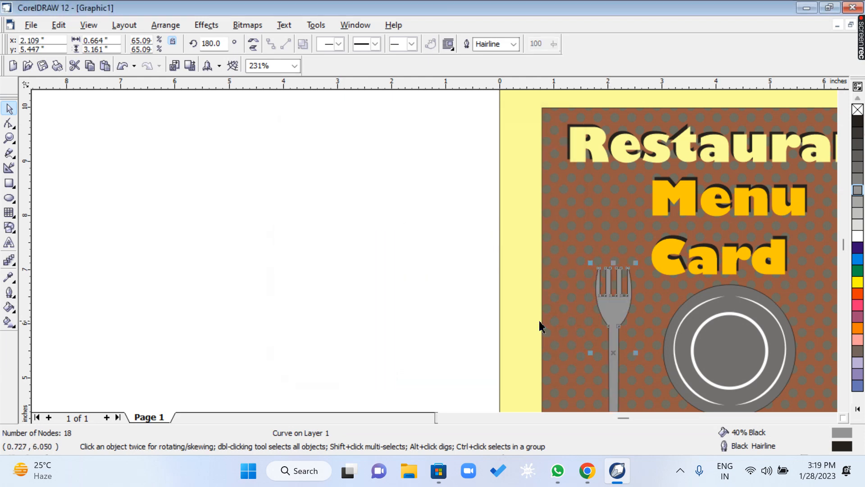
key("z")
right_click(669, 320)
left_click_drag(491, 202, 684, 324)
key("space")
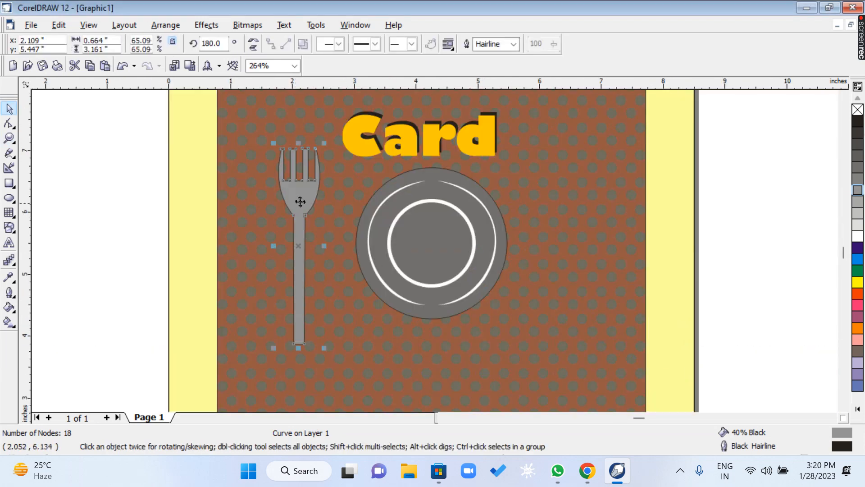
left_click_drag(299, 201, 319, 223)
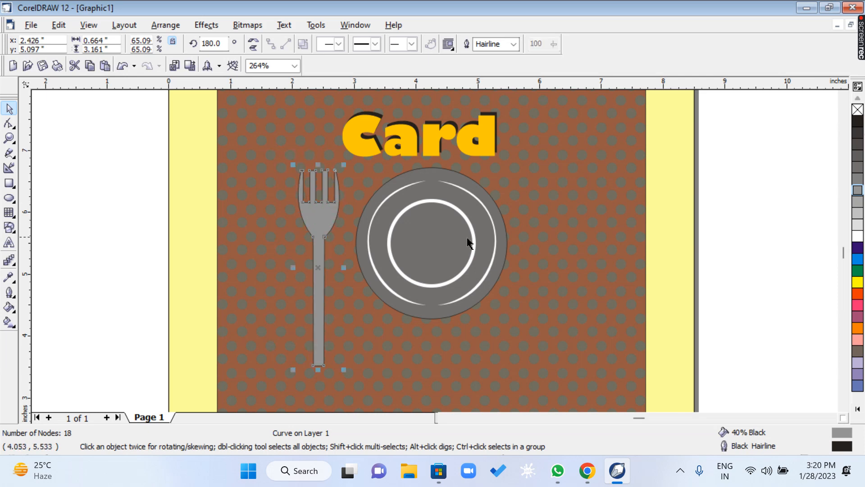
left_click(757, 221)
Lower the plate by about 0.45 inch and shift the fork slightly closer to it, centred near x 2.52, y 5.14 inches.
left_click_drag(355, 344, 353, 343)
left_click_drag(414, 262, 412, 290)
left_click(322, 229)
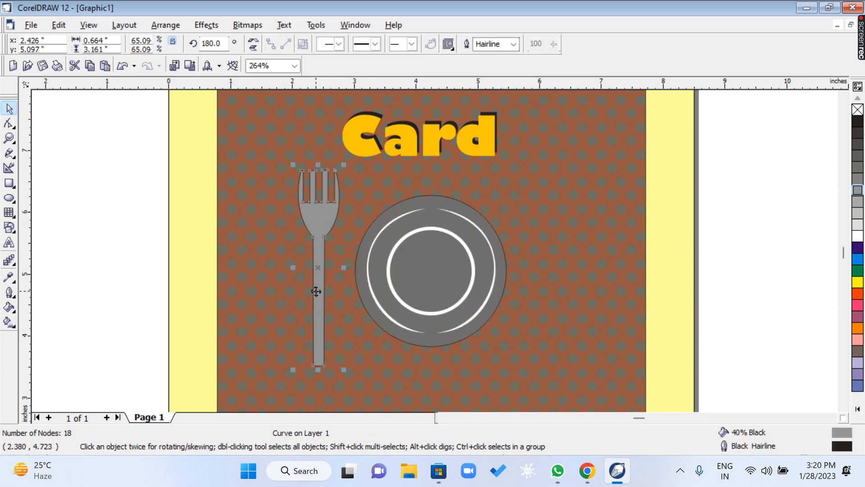
left_click_drag(315, 291, 322, 288)
Remove the fork's outline by setting its outline width to None, and deselect it.
left_click(513, 44)
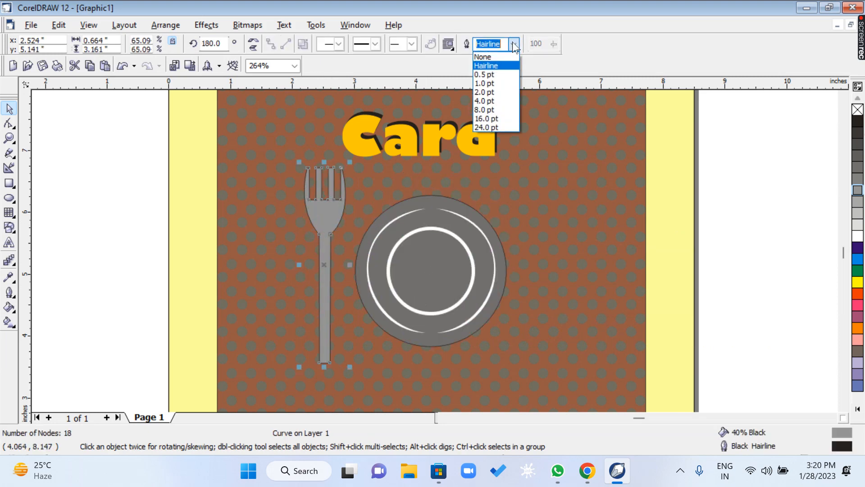
left_click(484, 57)
left_click(113, 285)
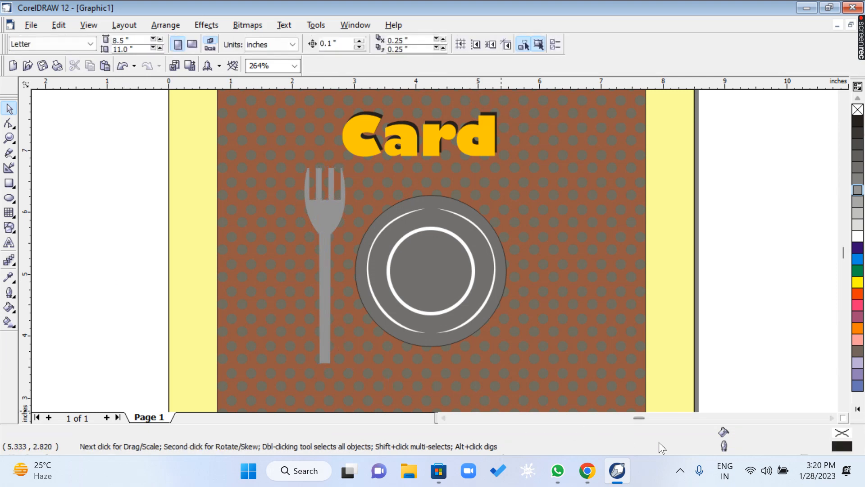
Draw an upright rectangle about 0.79 by 2.8 inches in the empty area beside the page and convert it to curves.
left_click(444, 418)
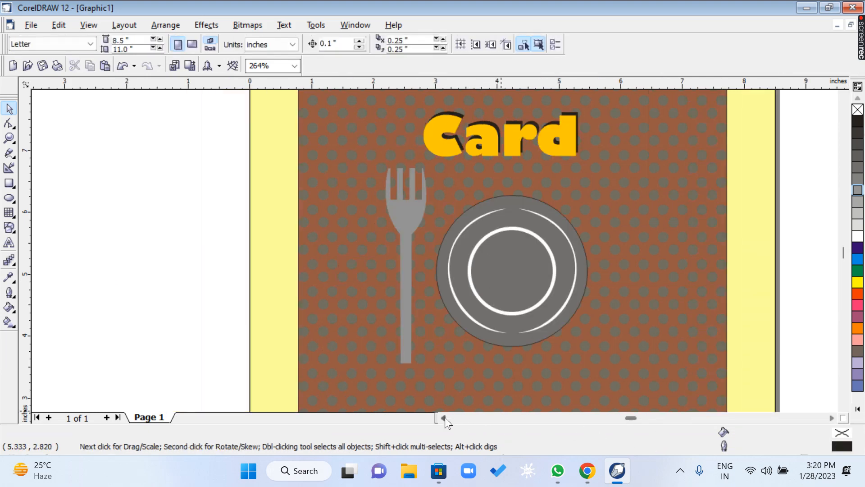
left_click(9, 182)
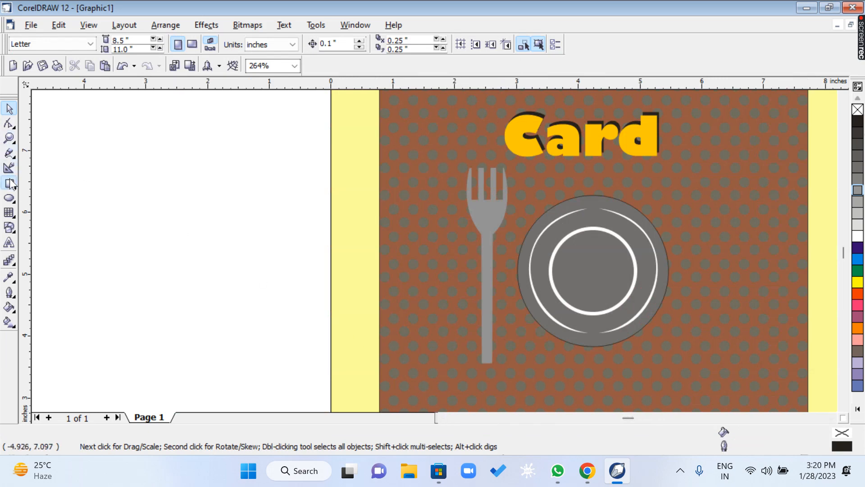
left_click_drag(188, 133, 236, 306)
left_click(12, 125)
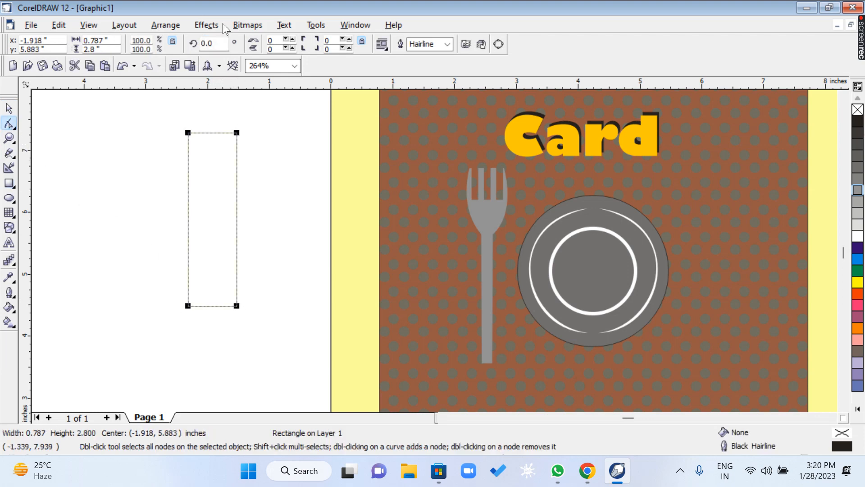
left_click(156, 25)
left_click(163, 226)
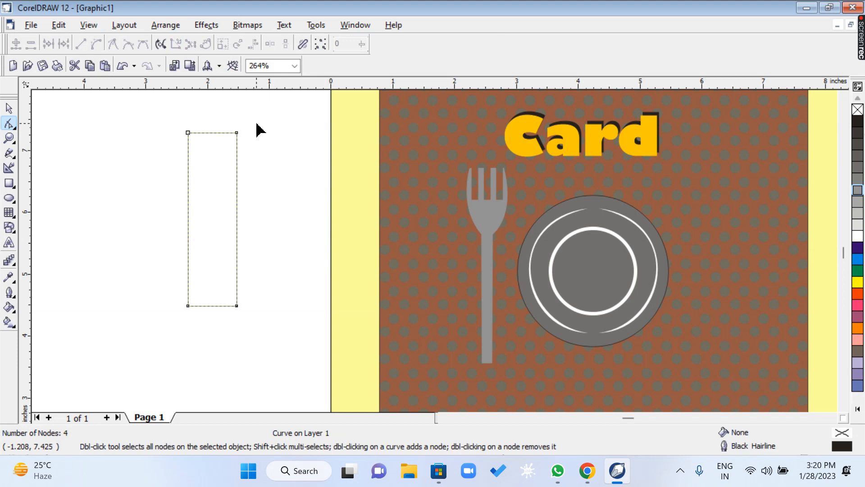
Shape a knife blade by pulling the rectangle's upper right corner beside the upper left one and bowing the slanted side outward as a curve.
left_click_drag(236, 133, 194, 134)
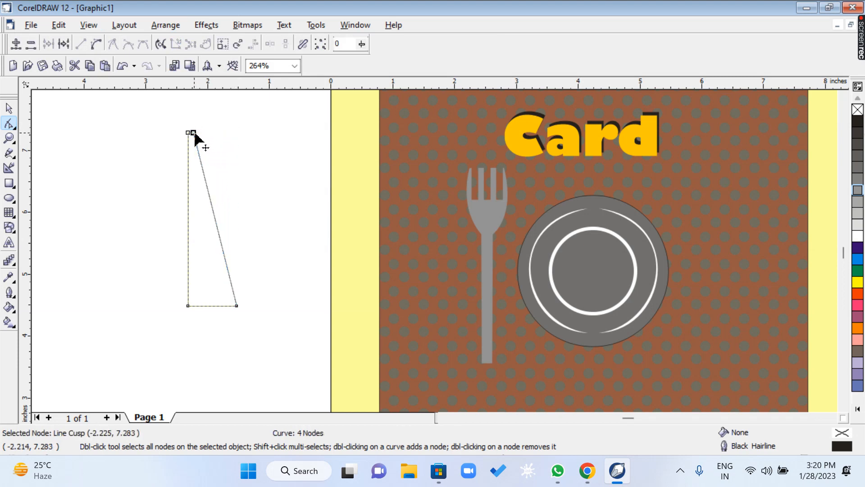
left_click(212, 210)
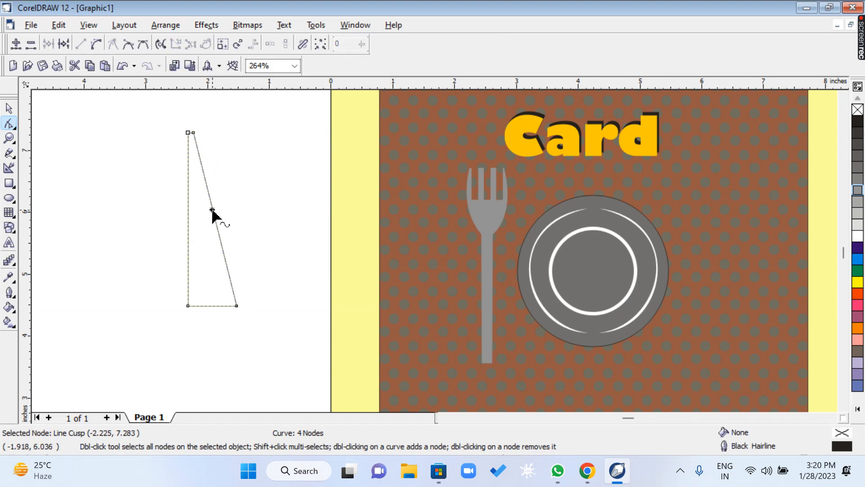
left_click(96, 43)
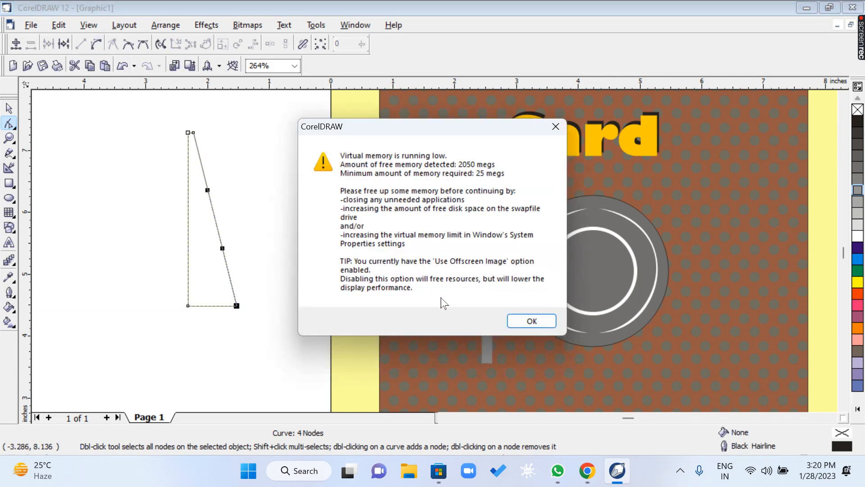
left_click(531, 320)
left_click_drag(208, 191, 242, 142)
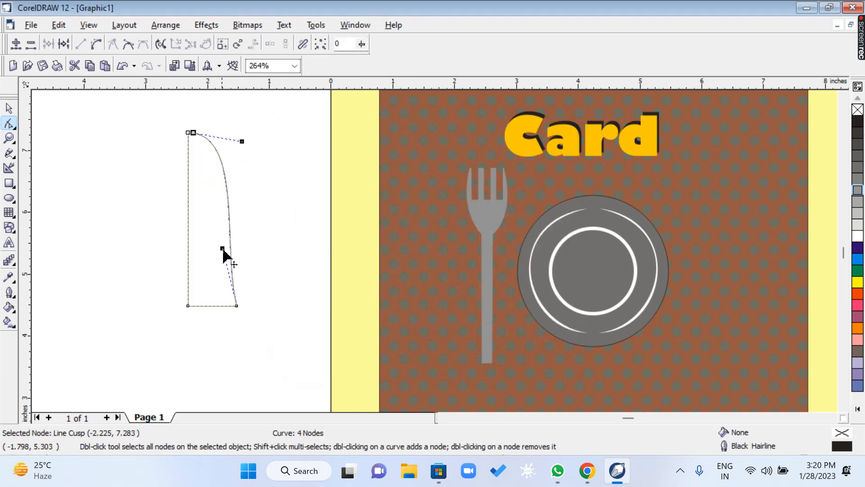
Add three nodes on the blade's bottom edge, two close together near its right end and one near its left end.
left_click(229, 306)
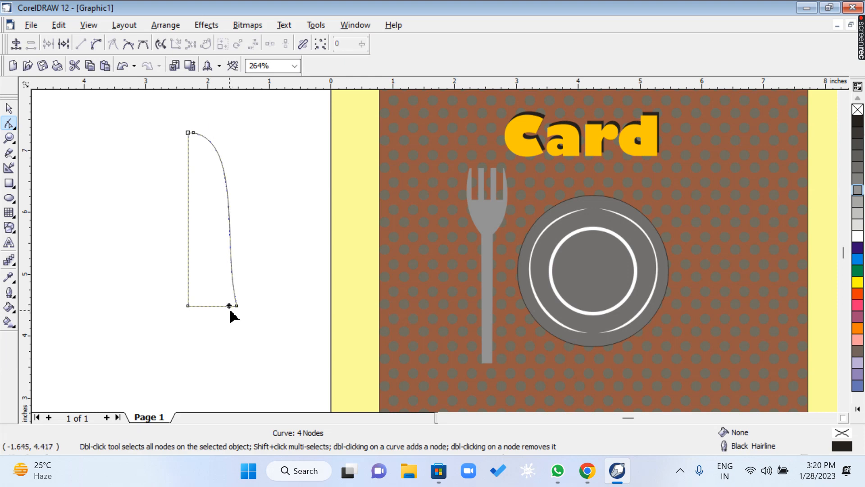
double_click(229, 307)
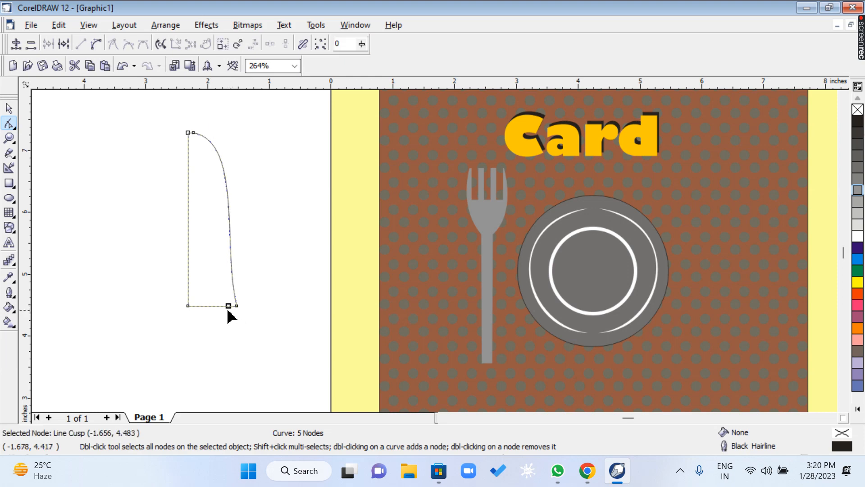
double_click(224, 307)
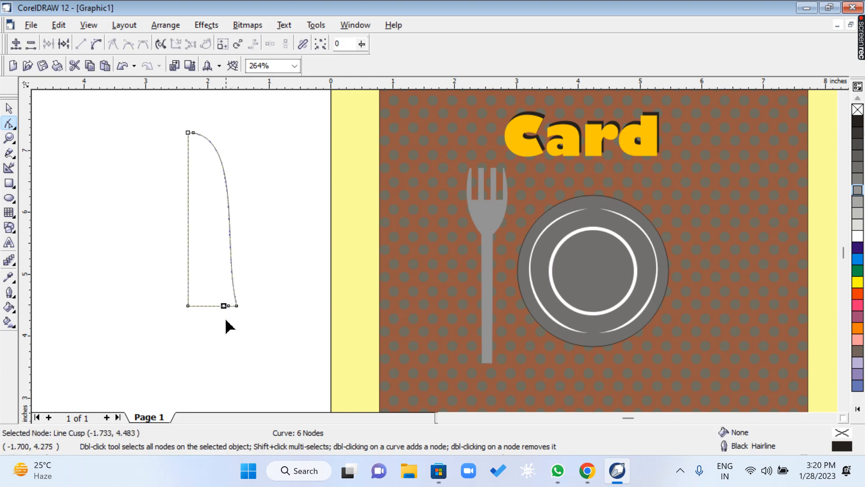
double_click(191, 307)
Lower the two inner nodes of the blade's bottom edge together by about 2.9 inches to form the knife's handle.
left_click_drag(190, 295, 228, 334)
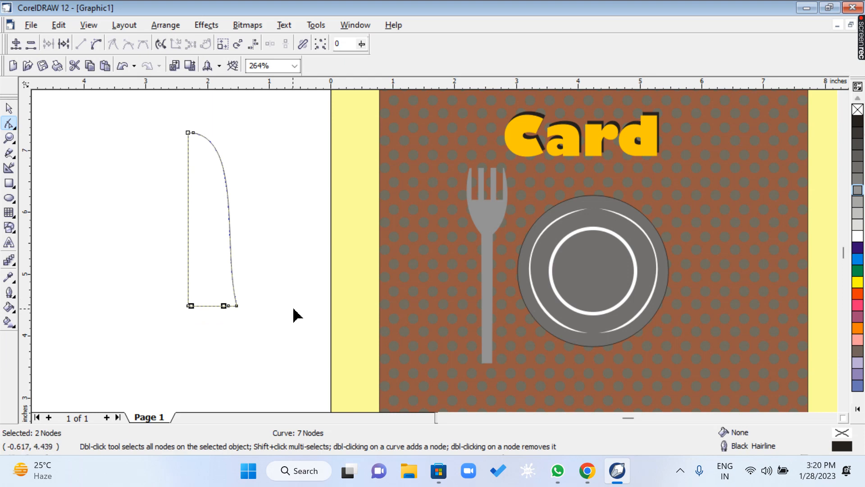
key("Down")
key("Down")
key("Down")
key("Down")
key("Down")
key("Down")
key("Down")
key("Down")
key("Down")
key("Down")
key("Down")
key("Down")
key("Down")
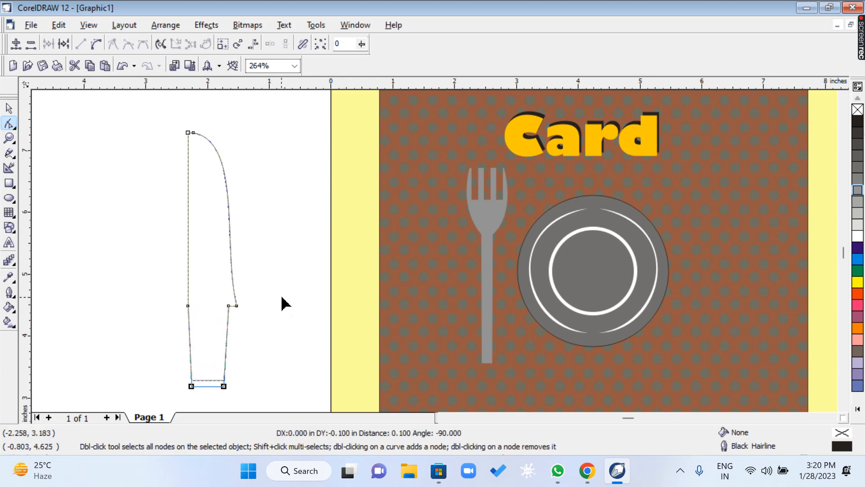
key("Down")
key("Down")
key("Down")
key("Down")
key("Down")
key("Down")
key("Down")
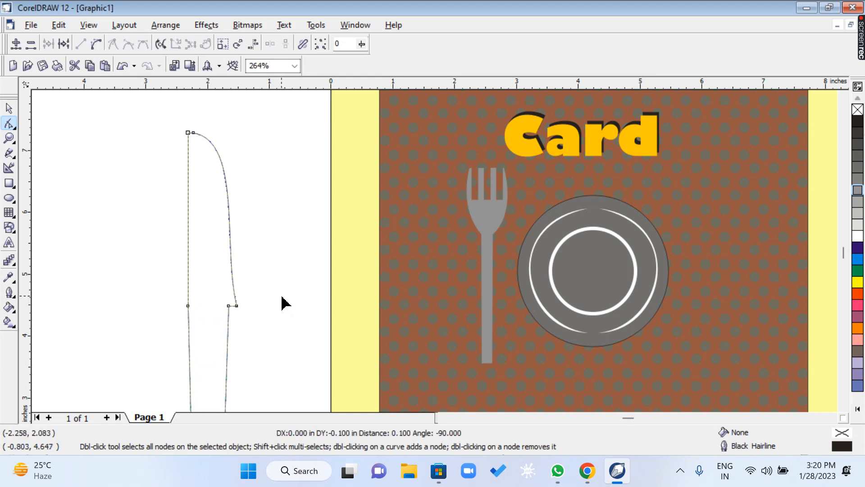
key("Down")
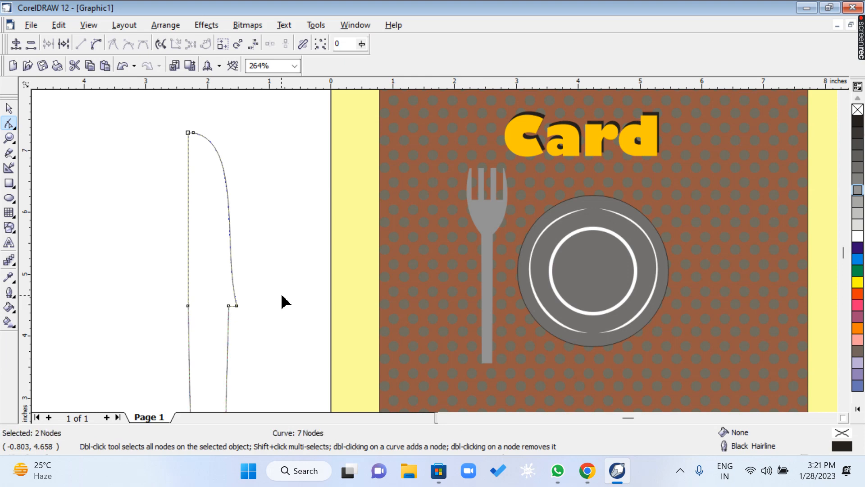
Try moving the handle's upper right node outward, close to the blade's lower right corner.
left_click(228, 305)
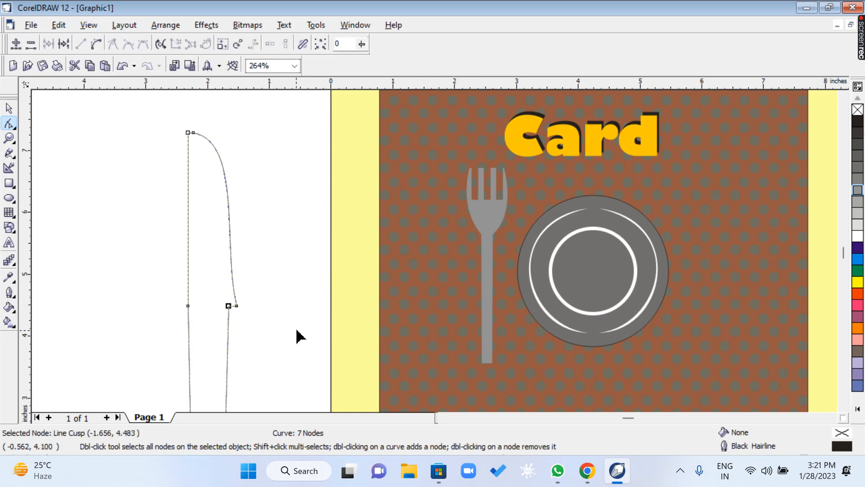
key("Right")
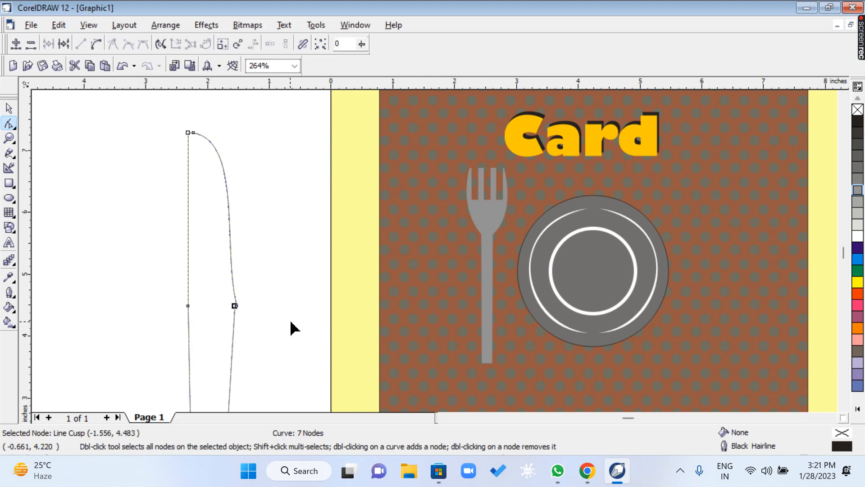
key("Left")
key("z")
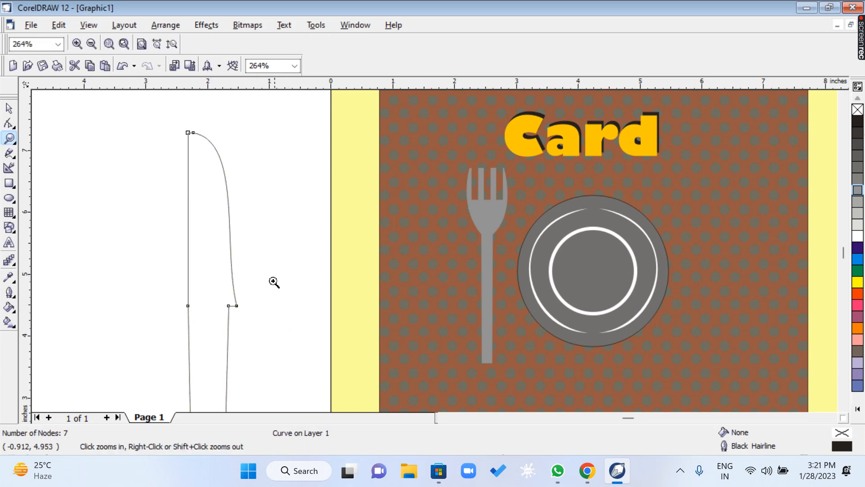
left_click_drag(274, 282, 230, 322)
left_click(10, 123)
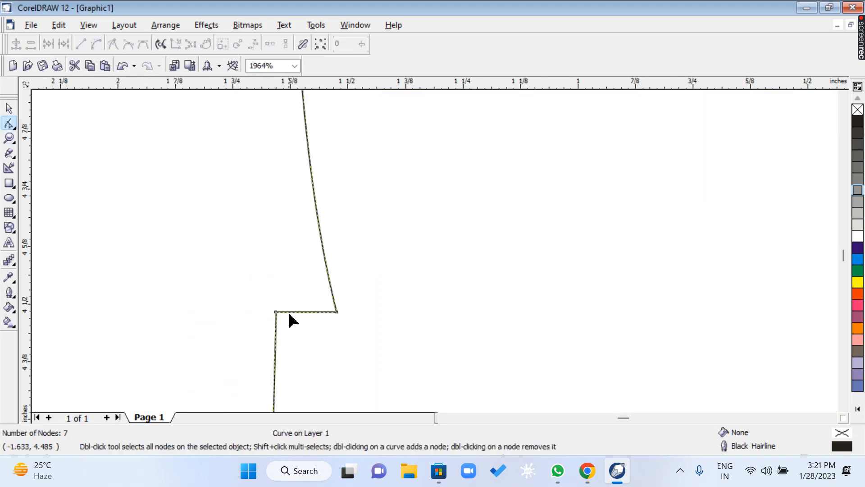
left_click_drag(278, 316, 326, 314)
left_click(9, 141)
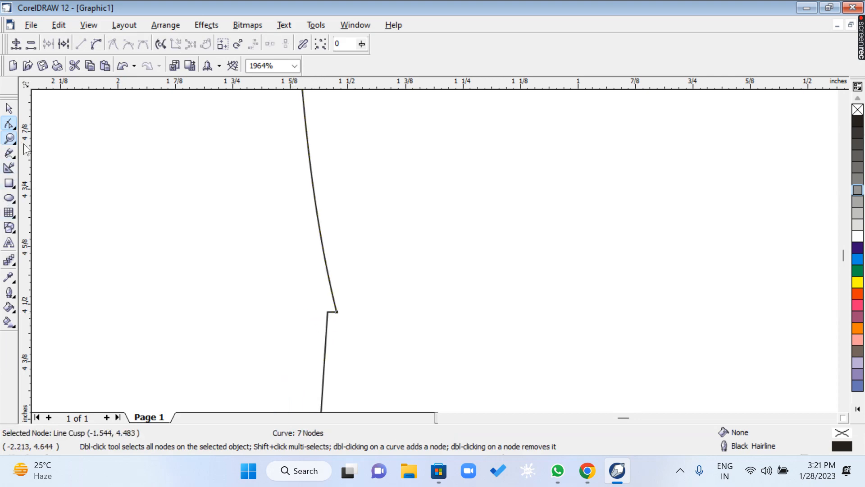
right_click(338, 247)
right_click(338, 247)
left_click_drag(400, 161, 681, 385)
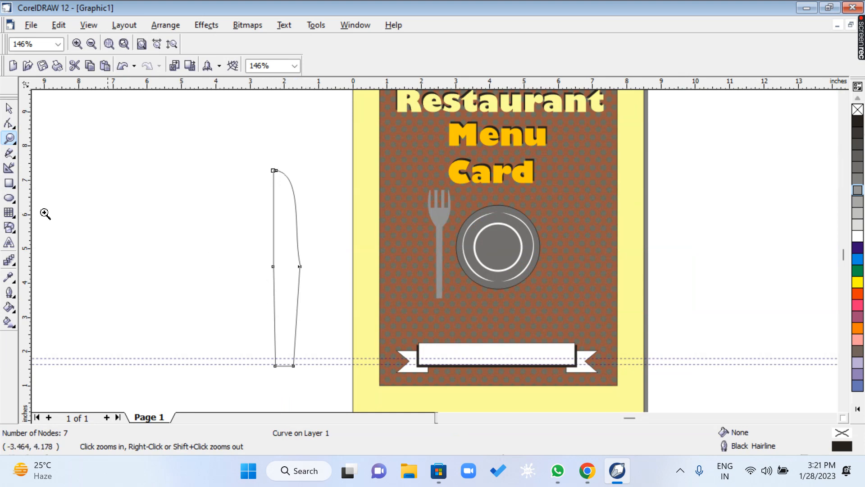
Move the handle's upper right node inward, directly above its lower right node, leaving a step beneath the blade.
left_click(9, 125)
left_click(10, 138)
left_click_drag(321, 295, 254, 250)
left_click(10, 123)
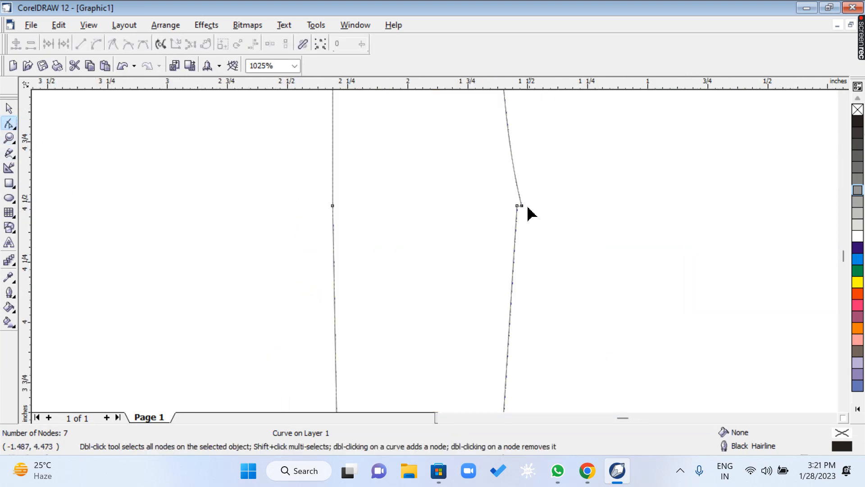
left_click_drag(521, 206, 472, 206)
left_click(9, 138)
right_click(327, 225)
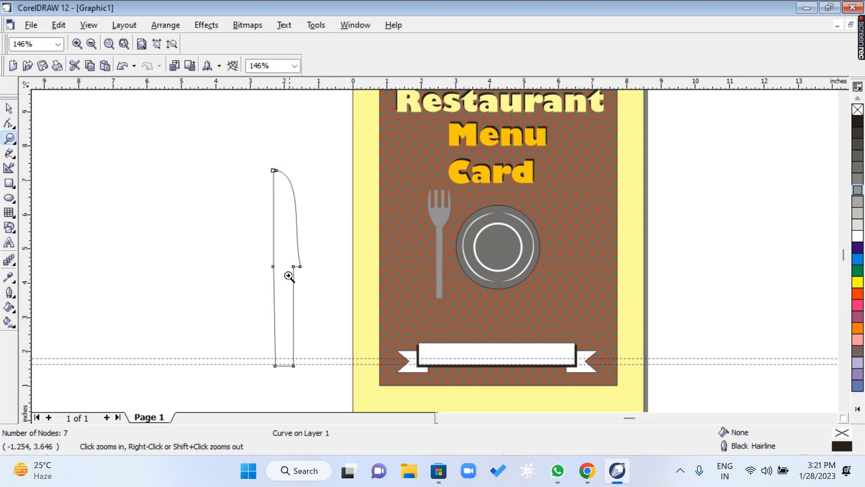
Narrow the knife's handle by moving its two right-side nodes inward by 0.2 inch, and select the fork on the card.
left_click(9, 123)
left_click_drag(292, 258, 296, 374)
key("Left")
key("Left")
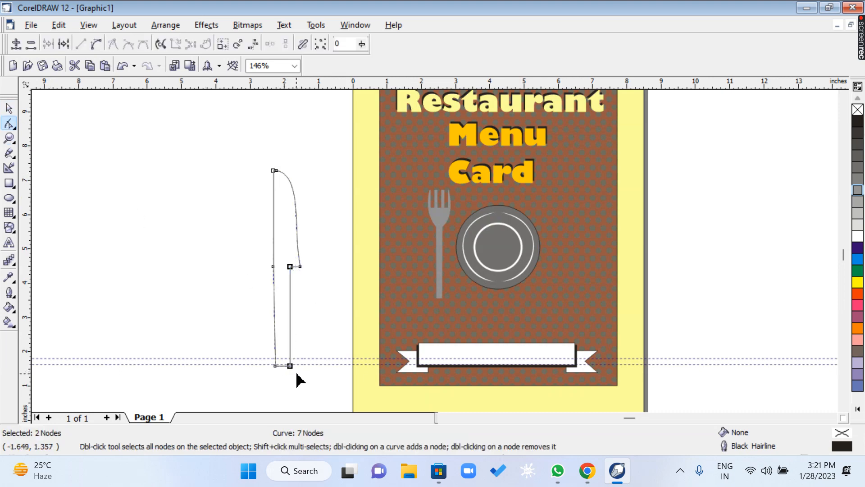
left_click(9, 108)
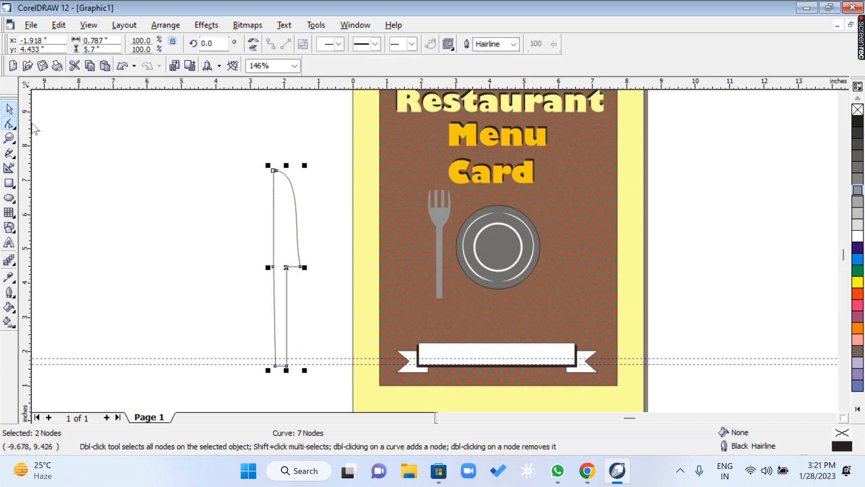
left_click(449, 226)
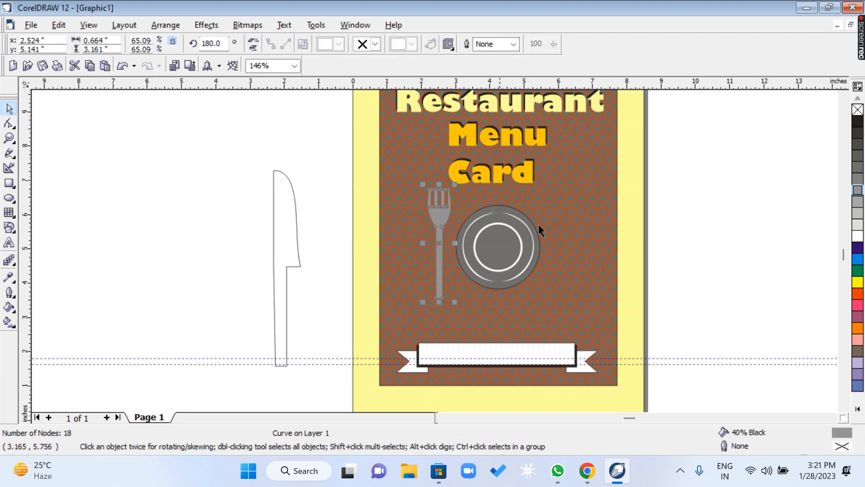
Fill the knife with 40% Black and mirror it horizontally so the blade faces the other way.
left_click(298, 238)
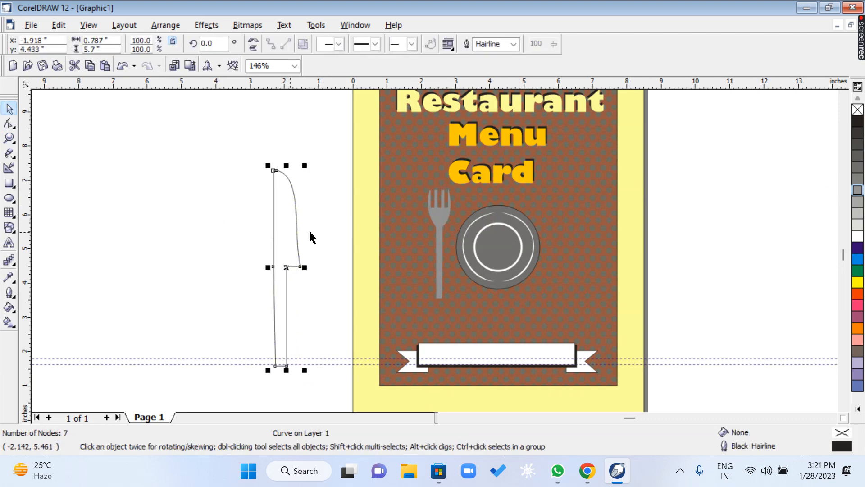
left_click(859, 191)
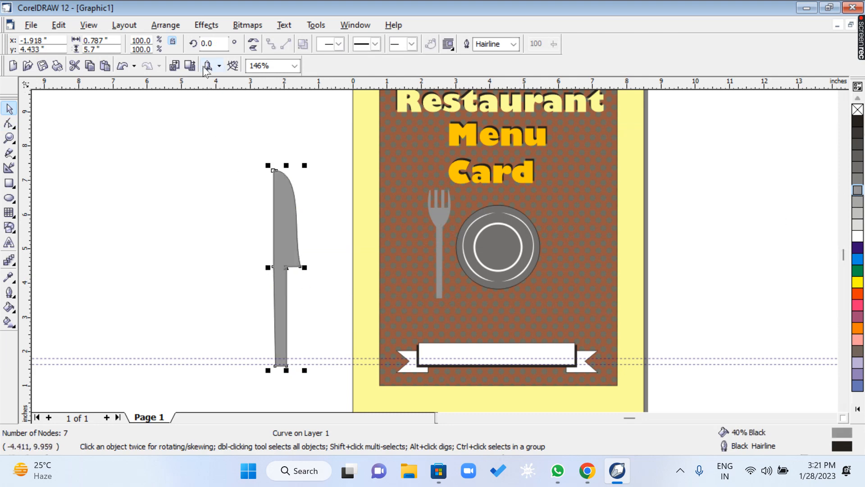
left_click(254, 41)
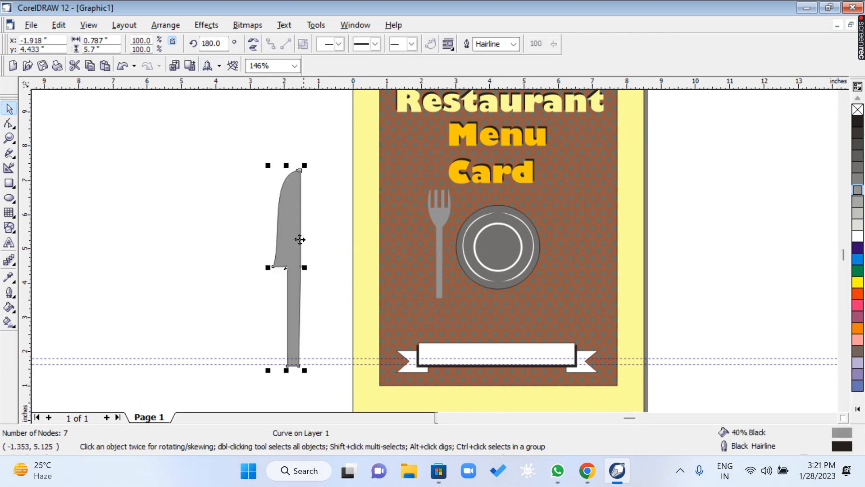
Scale the knife down to about 0.45 by 3.27 inches and place it next to the fork on the empty area beside the page.
left_click_drag(493, 205, 581, 193)
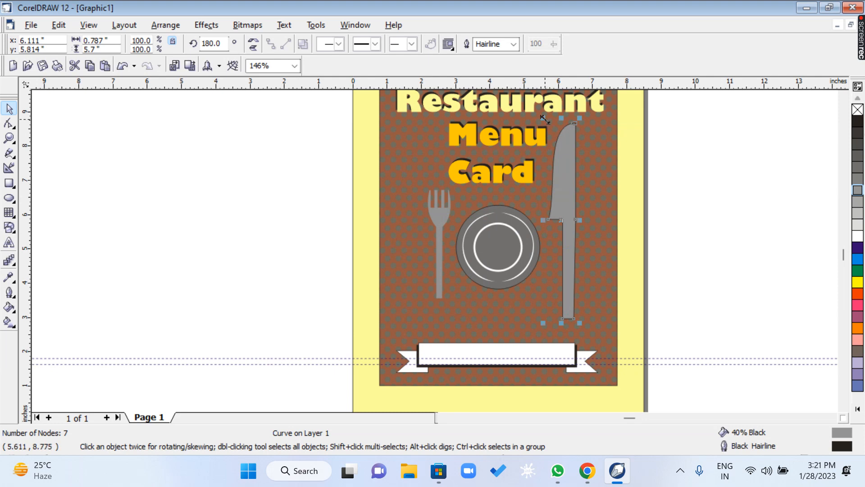
left_click_drag(545, 120, 559, 206)
left_click_drag(562, 257, 234, 241)
left_click_drag(435, 225, 206, 235)
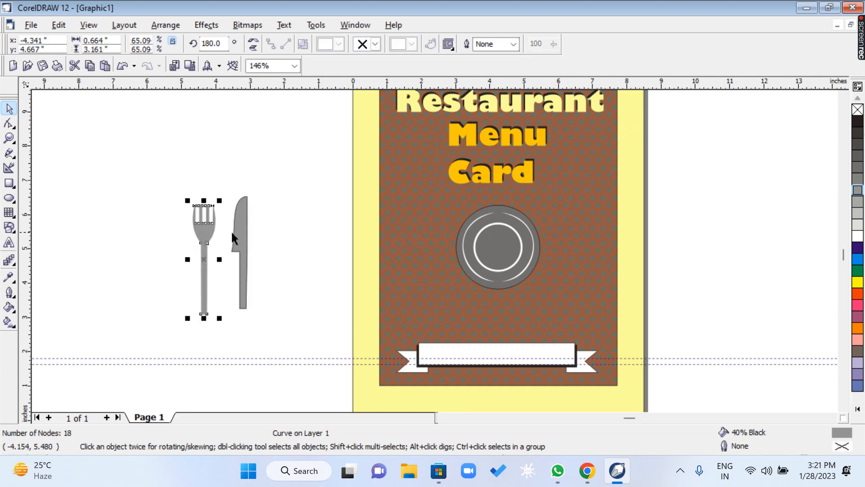
Align the knife's top edge with the top of the fork.
key("z")
left_click_drag(166, 174, 263, 296)
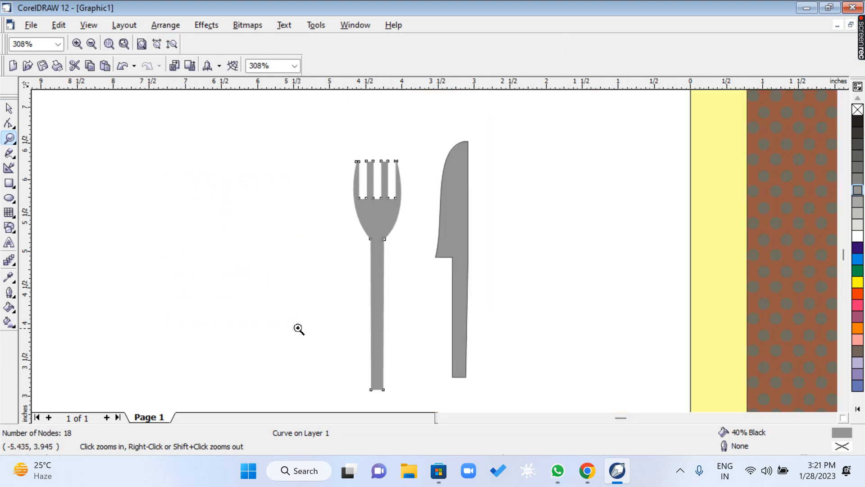
key("space")
left_click(274, 237)
left_click_drag(293, 108, 529, 403)
key("t")
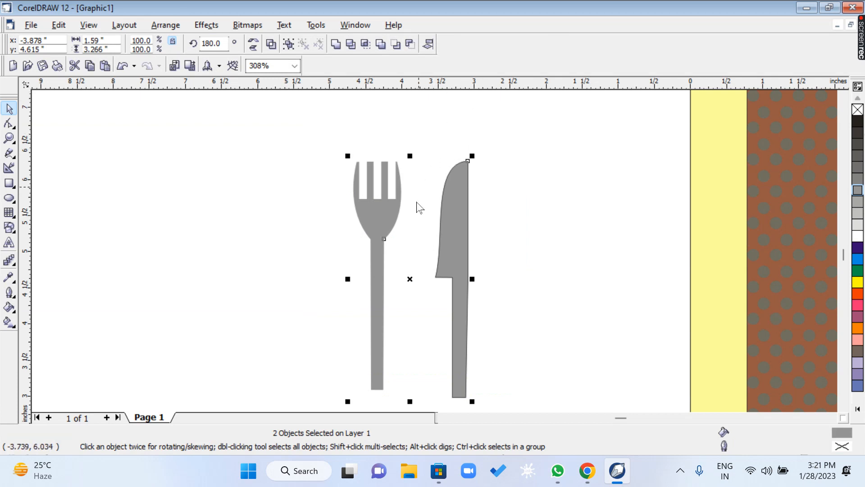
Place a horizontal guideline at the fork's lower end and shorten the knife to it, about 3.16 inches tall.
left_click(399, 390)
left_click(459, 377)
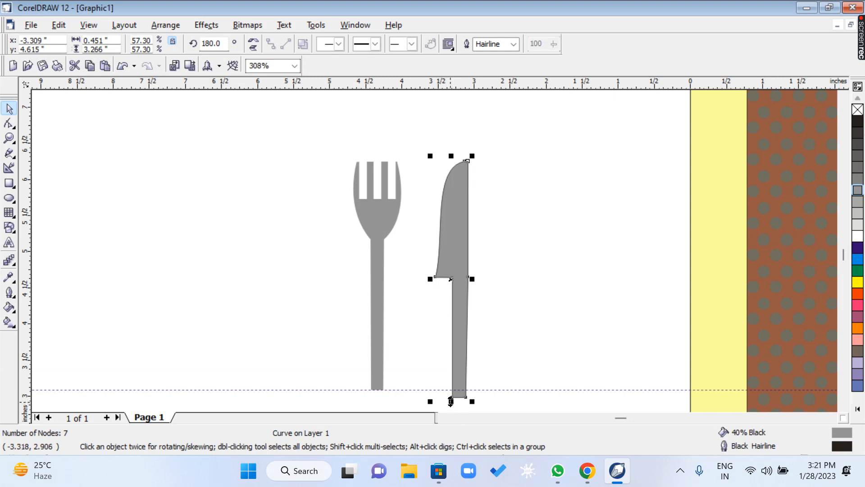
left_click_drag(451, 400, 451, 391)
left_click(93, 172)
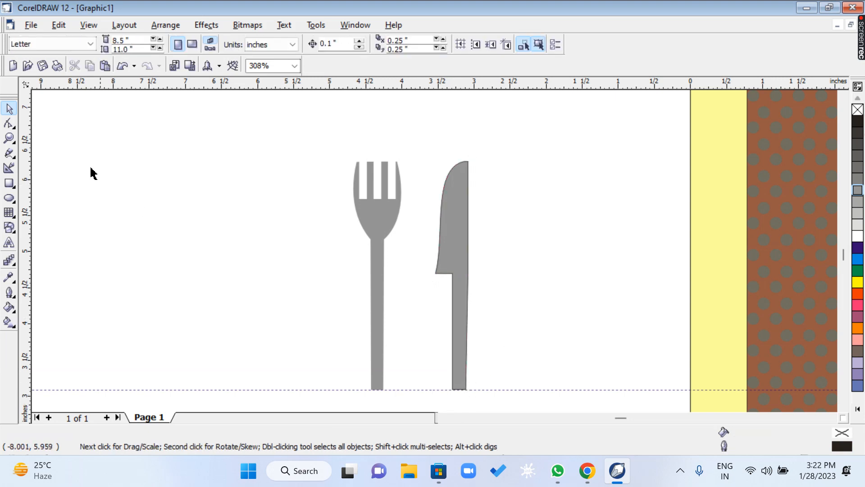
Set the knife's outline width to None.
left_click(453, 171)
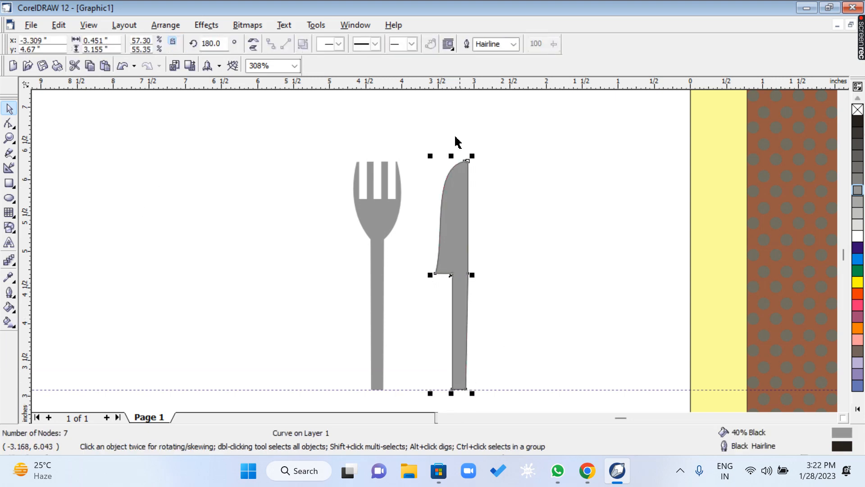
left_click(513, 44)
left_click(508, 58)
left_click(524, 182)
Move the knife onto the card to the right of the plate and the fork to its left.
left_click(9, 138)
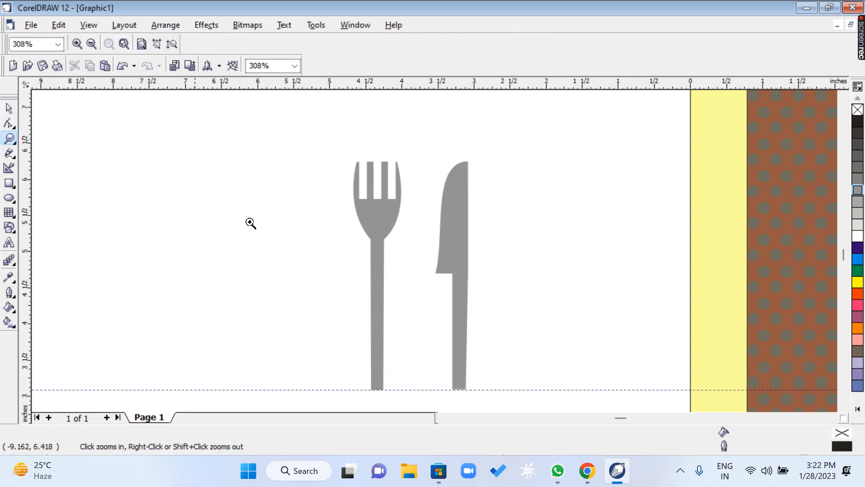
right_click(262, 219)
key("space")
left_click_drag(241, 247, 566, 239)
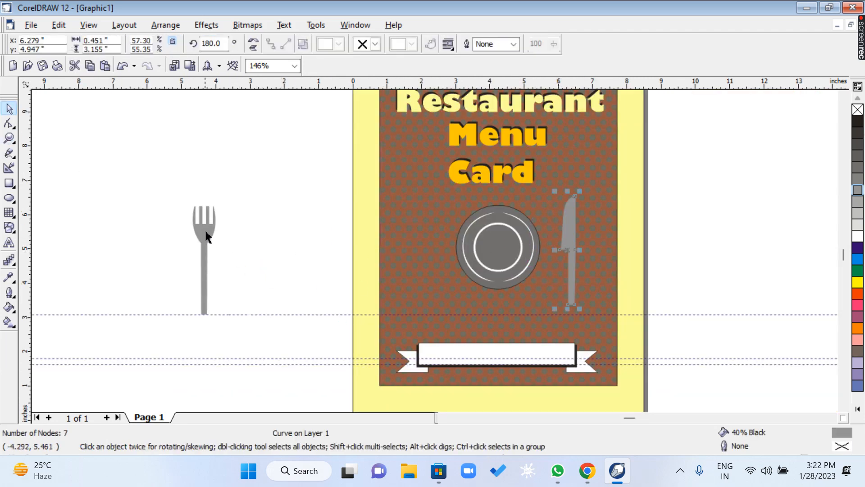
left_click_drag(206, 232, 439, 230)
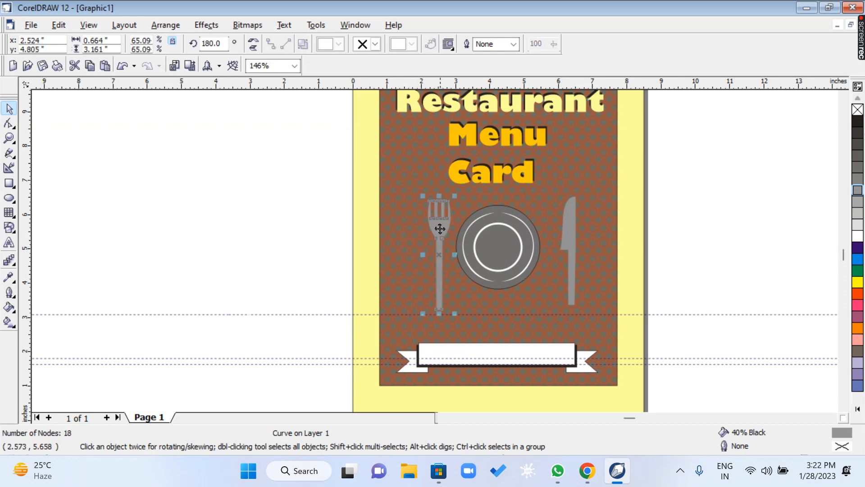
Try rotating the fork to an angle of 60 degrees and undo the rotation.
key("space")
left_click_drag(359, 158, 631, 340)
key("space")
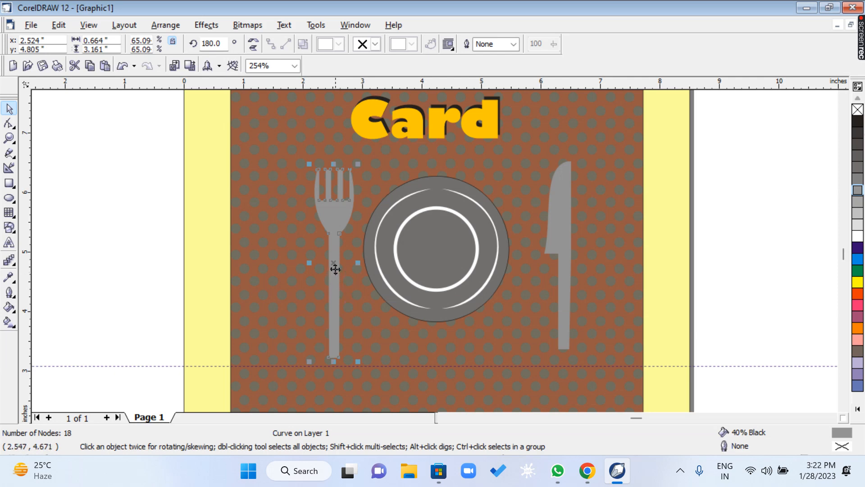
left_click(213, 43)
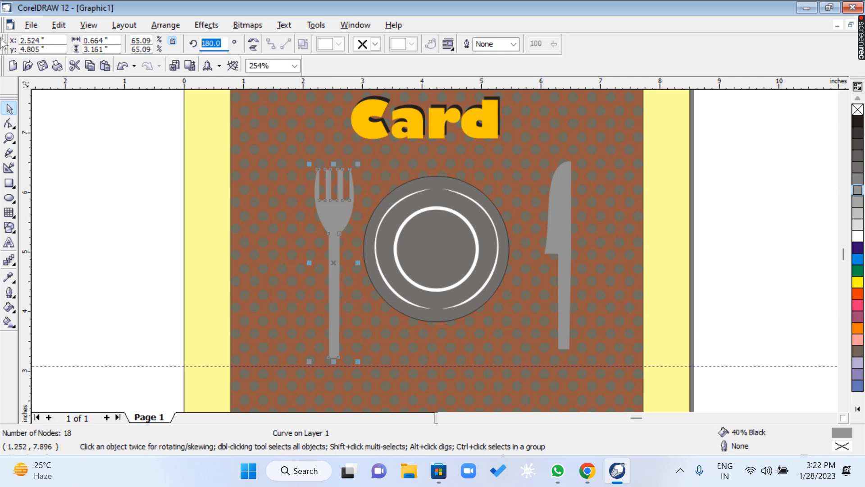
type("60")
key("Return")
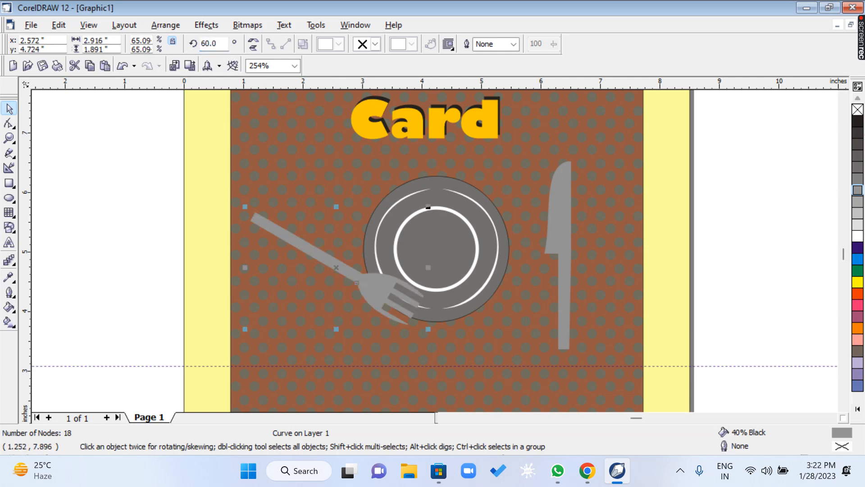
key("ctrl+z")
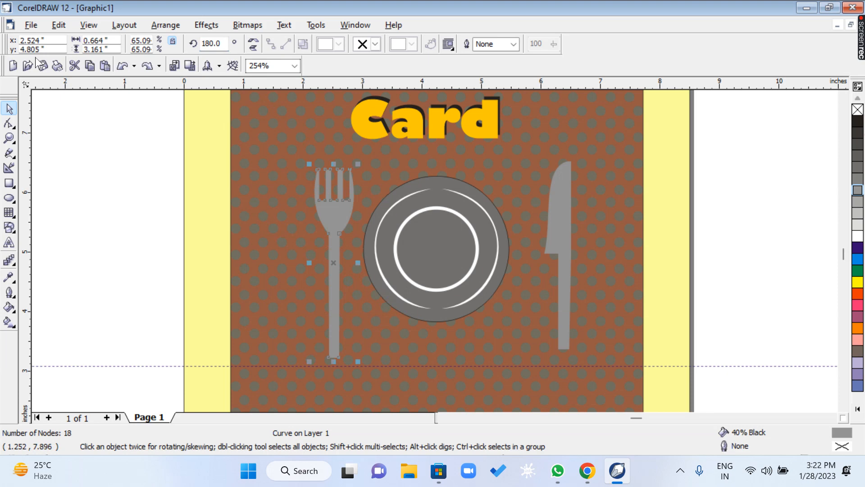
Try fork rotation angles of -45 and 45 degrees, undoing each one.
left_click(225, 43)
type("-45")
key("Return")
key("ctrl+z")
left_click(223, 43)
type("45")
key("Return")
key("ctrl+z")
Rotate the fork clockwise to about 158 degrees and the knife counterclockwise to about 201 degrees, tilting their upper ends toward the plate.
left_click(336, 264)
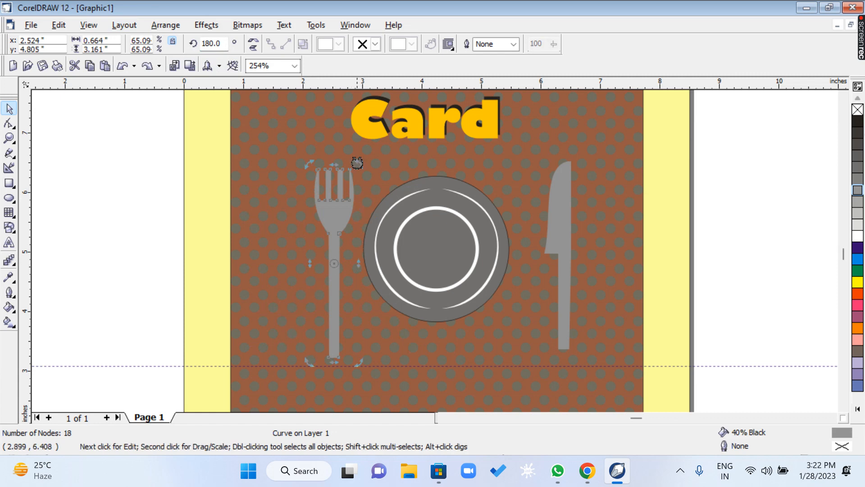
left_click_drag(357, 164, 405, 197)
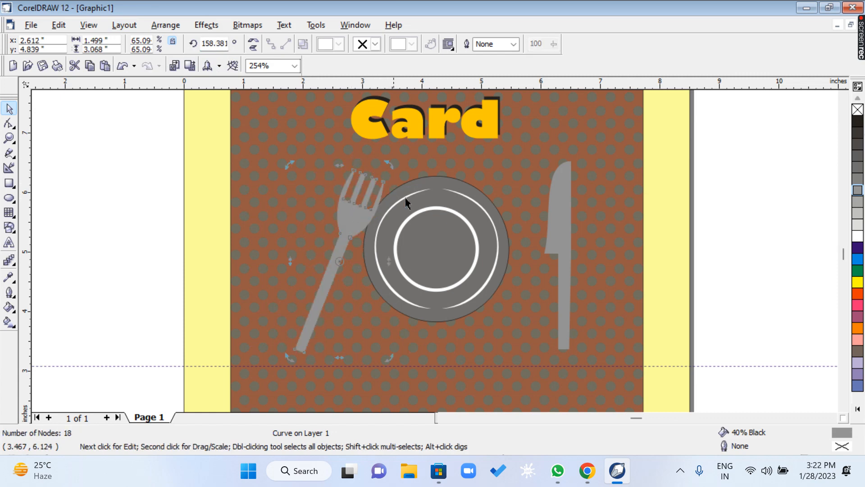
left_click(562, 251)
left_click(562, 251)
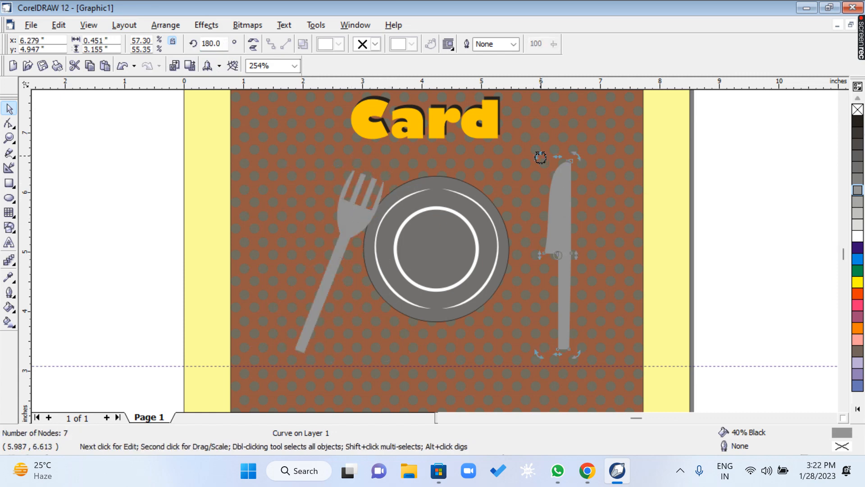
left_click_drag(540, 157, 514, 186)
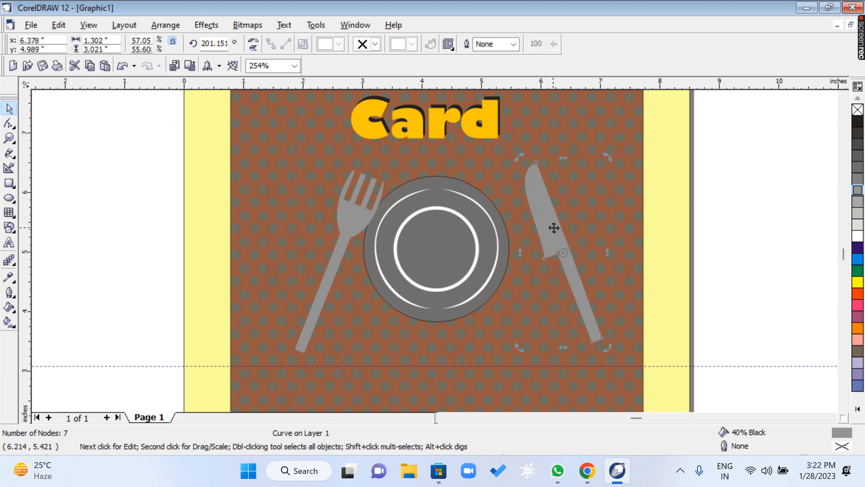
Move the knife against the plate's right edge and shift the fork slightly away from the plate's left edge.
left_click(554, 228)
left_click_drag(548, 228, 497, 241)
left_click_drag(348, 234, 344, 234)
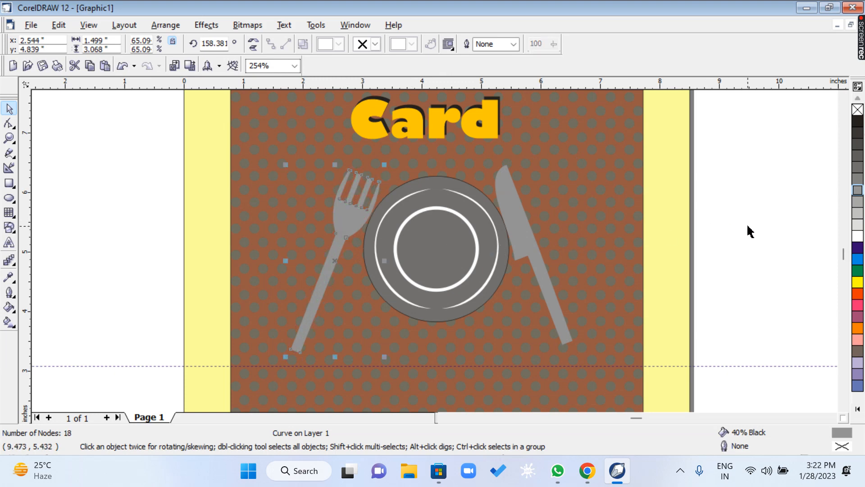
left_click(774, 250)
Reduce the fork's tilt to an angle of about 164 degrees and shift it slightly closer to the plate.
left_click(333, 269)
left_click(336, 264)
left_click_drag(285, 356, 293, 359)
left_click(327, 278)
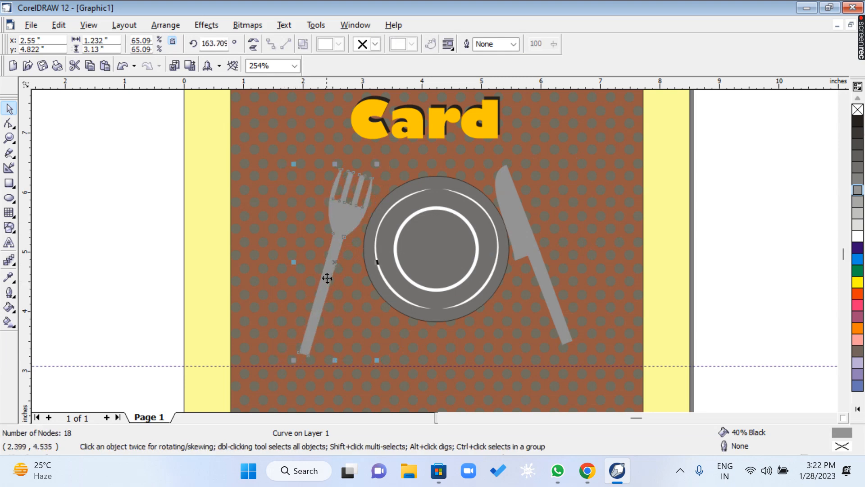
left_click_drag(327, 279, 333, 276)
left_click(740, 224)
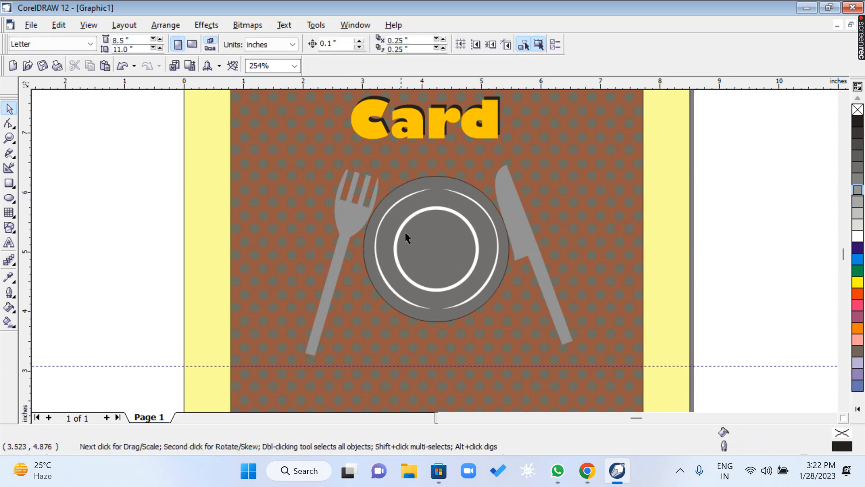
Set the outline width of the plate's outer circle to None.
left_click(430, 179)
left_click(466, 45)
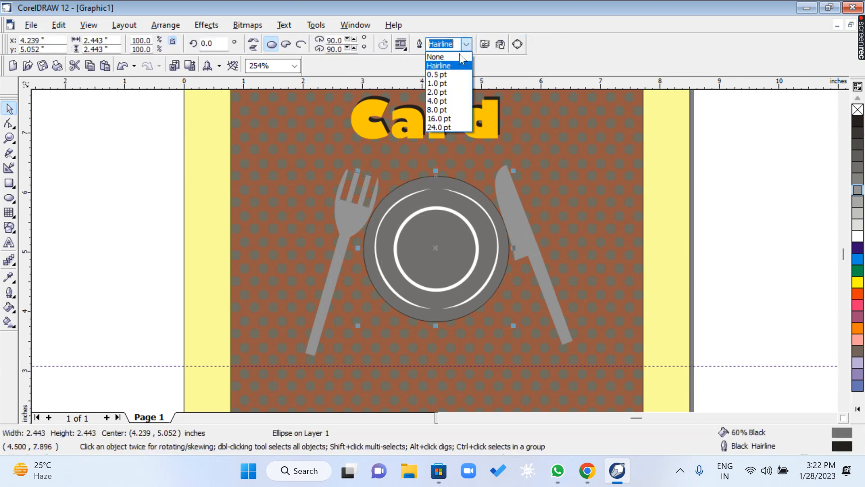
left_click(446, 57)
left_click(717, 232)
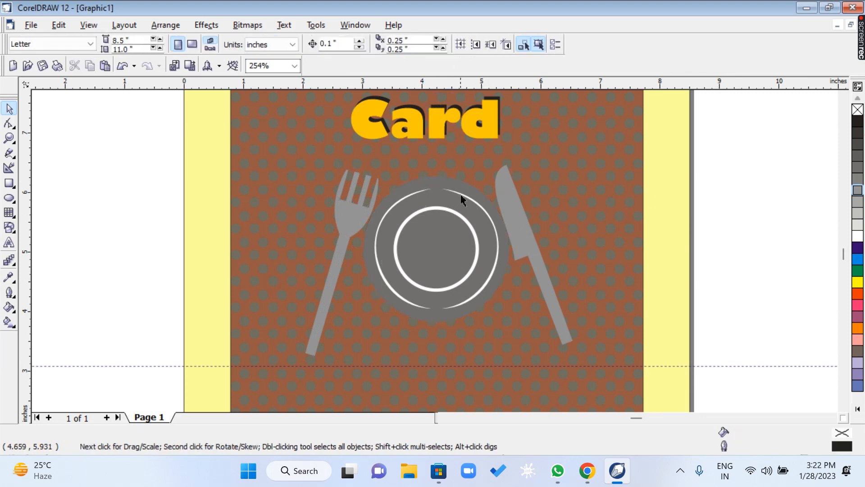
Delete the three horizontal guidelines crossing the lower part of the card.
left_click(9, 138)
right_click(429, 246)
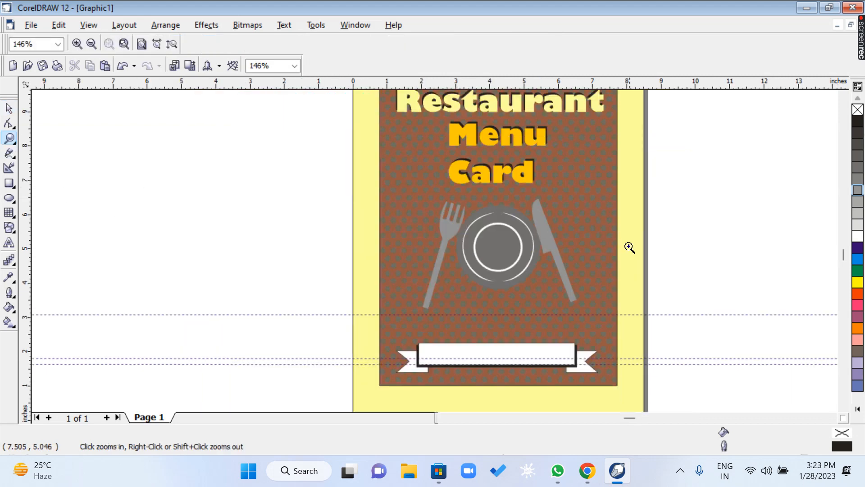
right_click(515, 232)
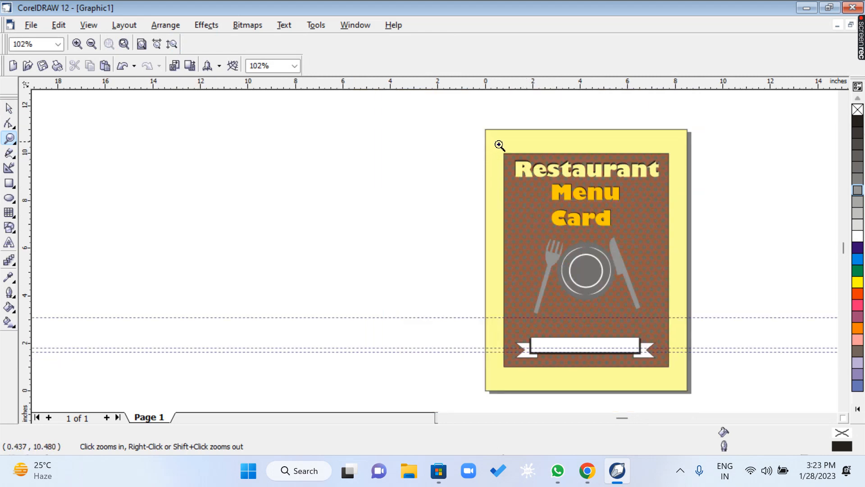
left_click_drag(500, 145, 676, 377)
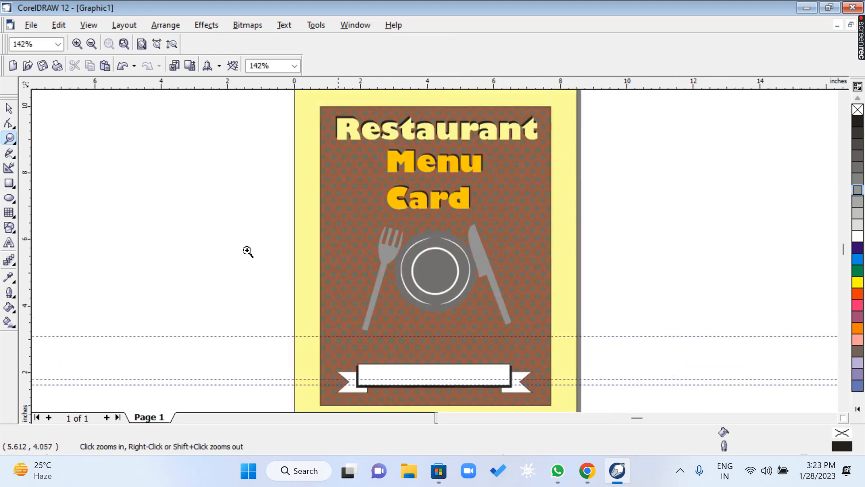
left_click(9, 109)
left_click(161, 336)
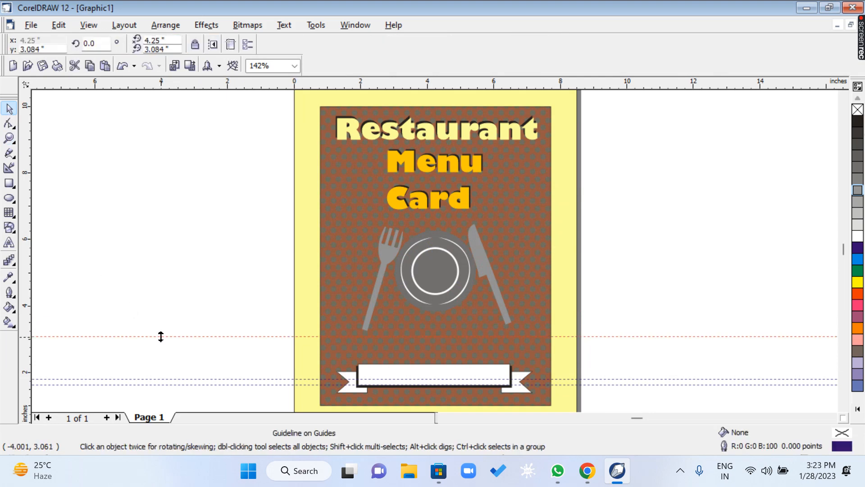
key("Delete")
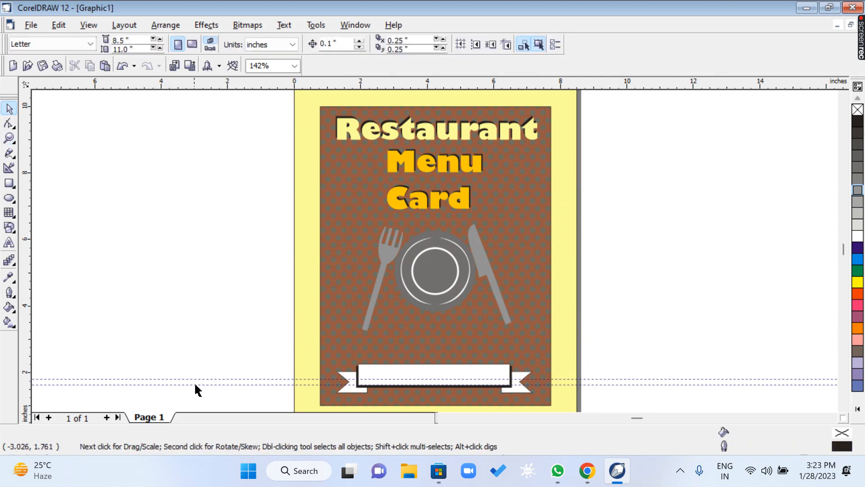
left_click(196, 384)
key("Delete")
left_click(196, 380)
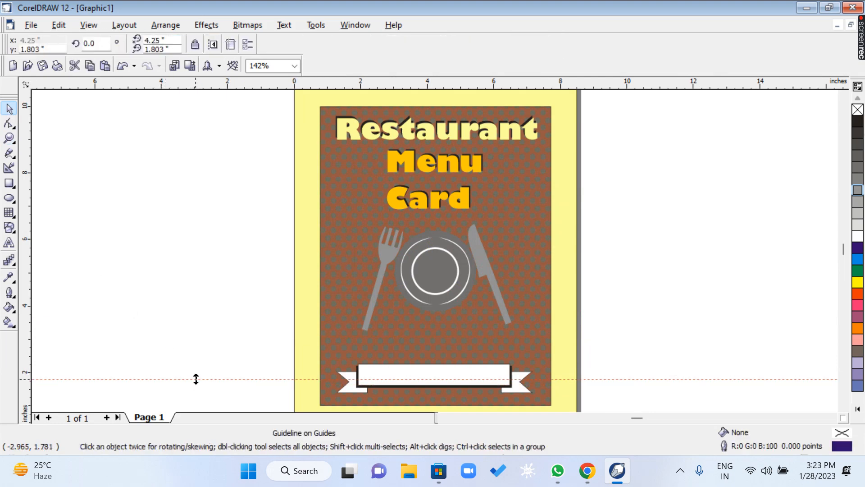
key("Delete")
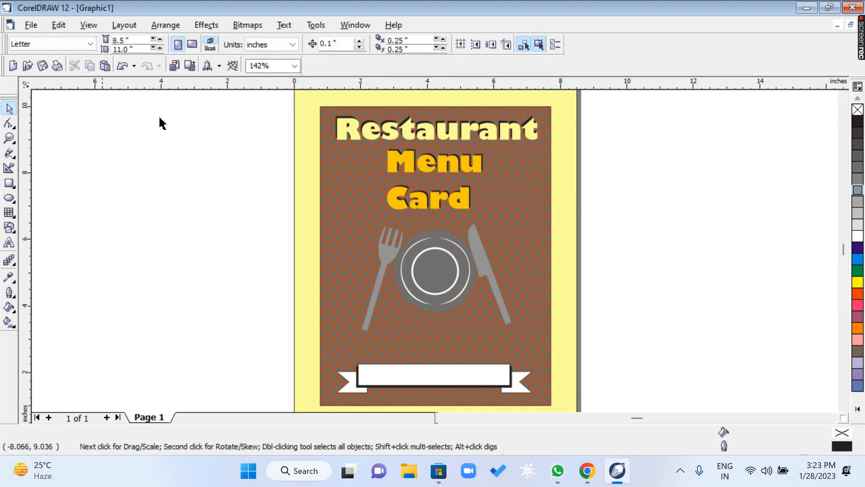
Group all objects of the menu card, including the page background, and show the design in full-screen preview.
left_click_drag(280, 94, 563, 390)
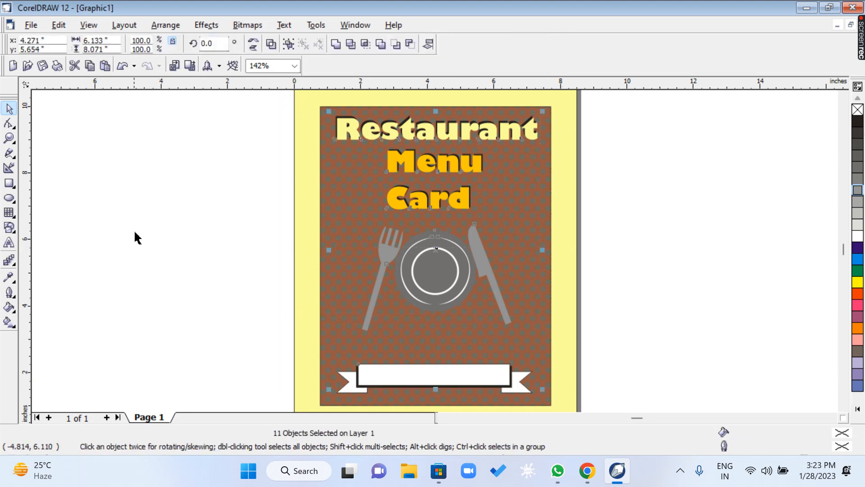
scroll(139, 228, "down", 1)
left_click_drag(214, 97, 491, 385)
key("ctrl+g")
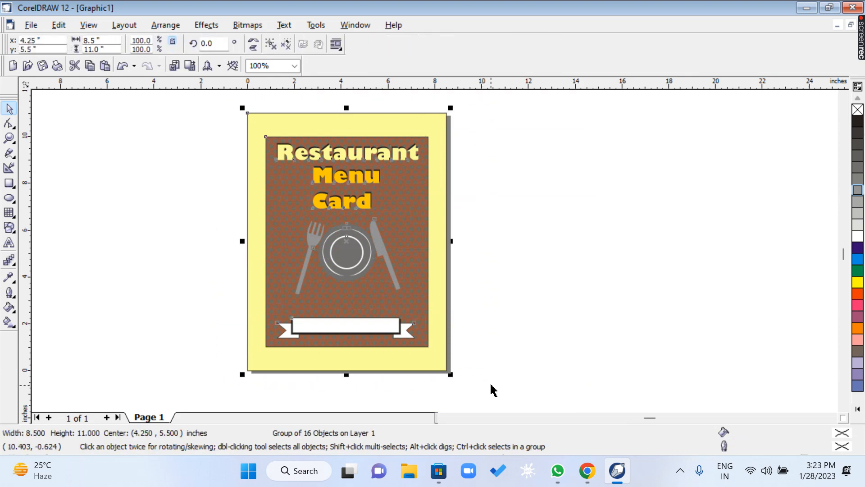
key("shift+F2")
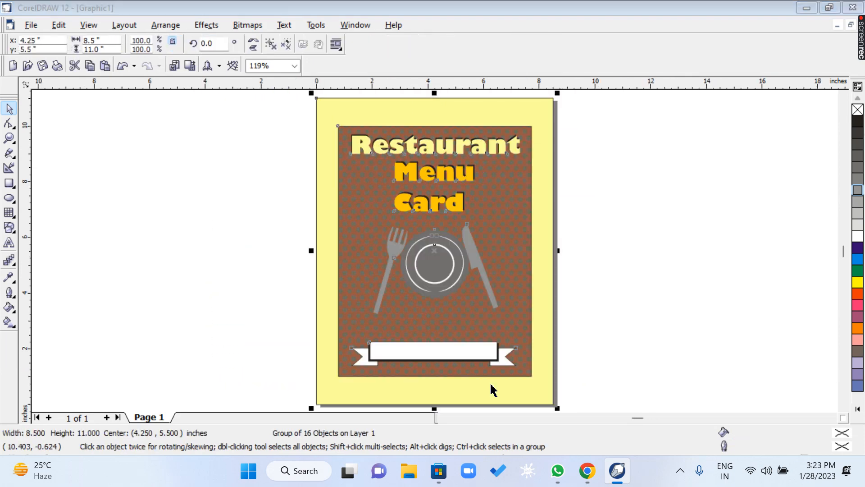
key("F9")
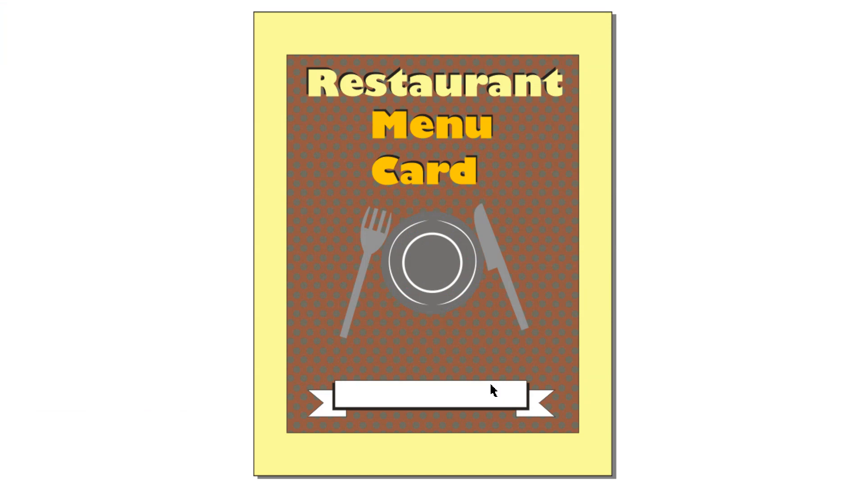